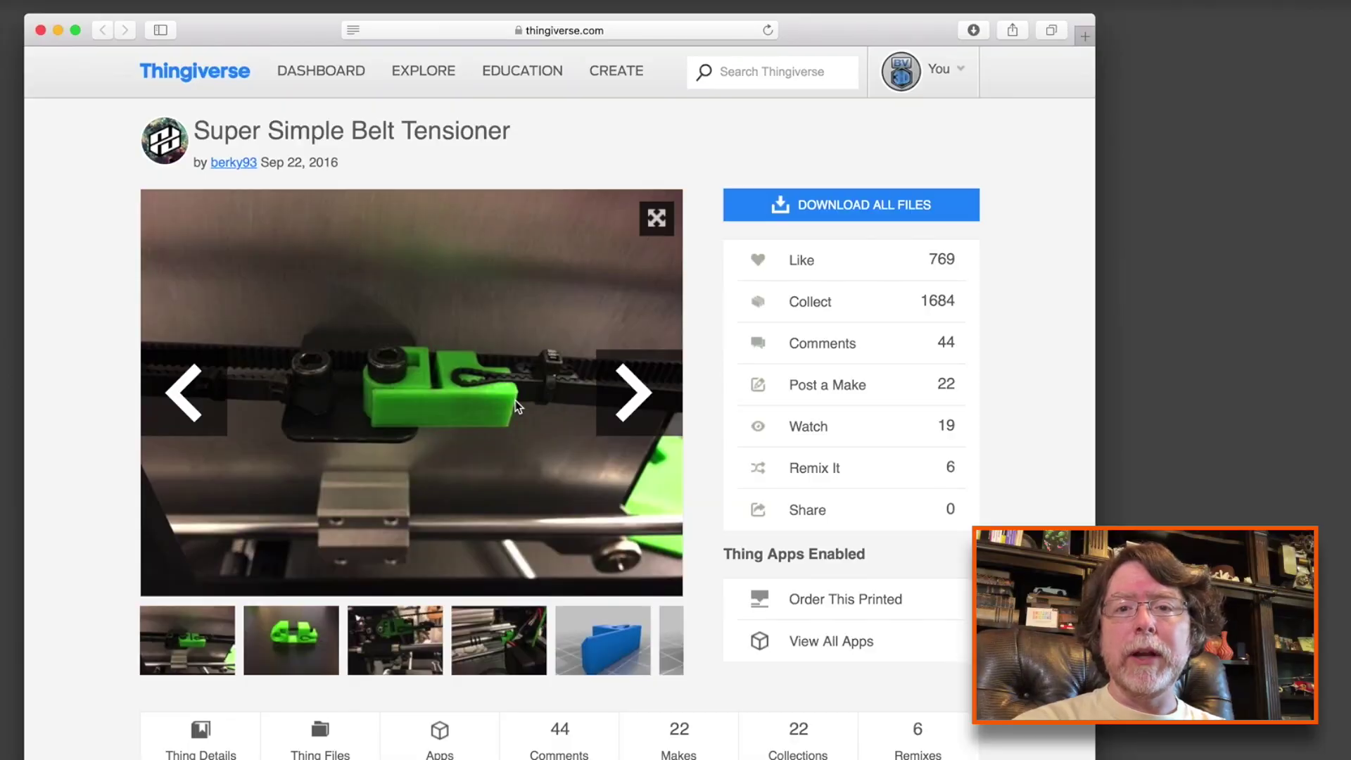
# - Download all files for the Super Simple Belt Tensioner and its X & Y Axis Remix from Thingiverse
pyautogui.click(749, 220)
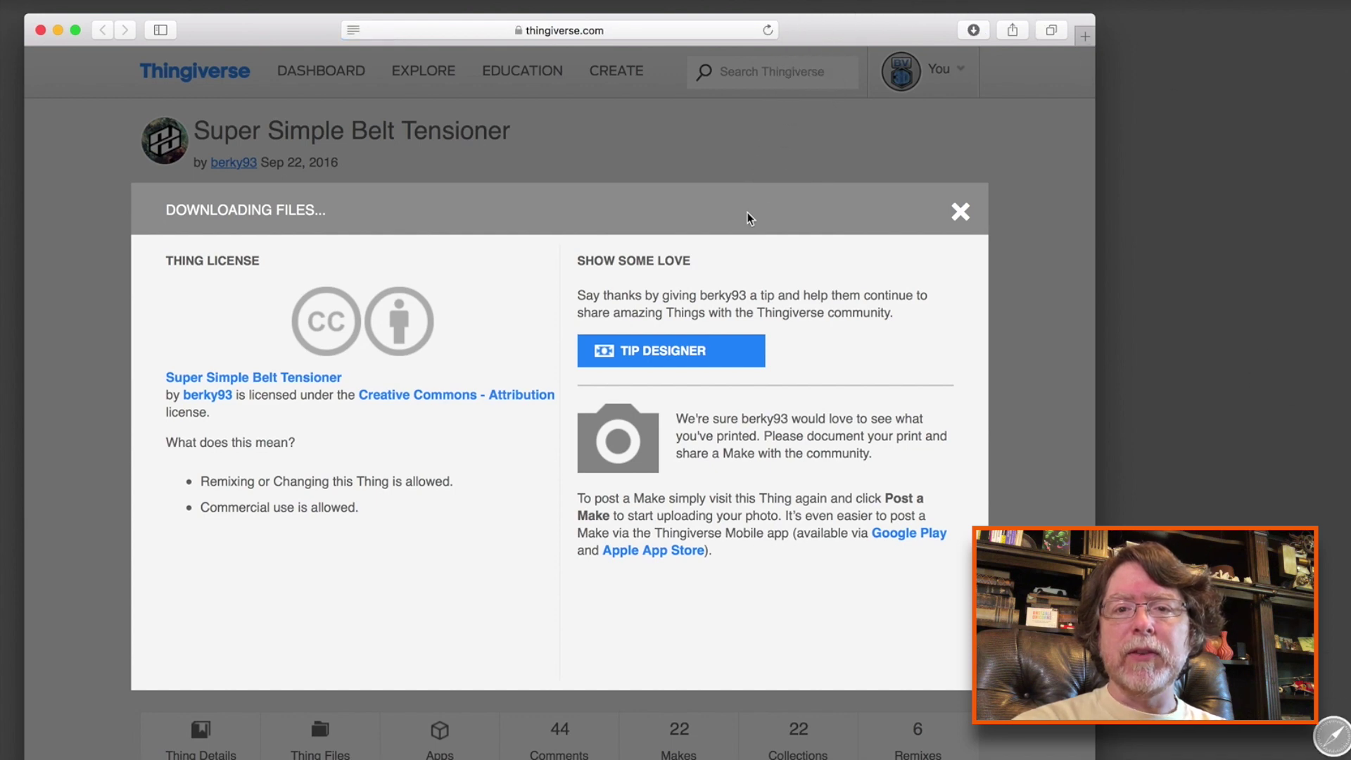
pyautogui.click(958, 213)
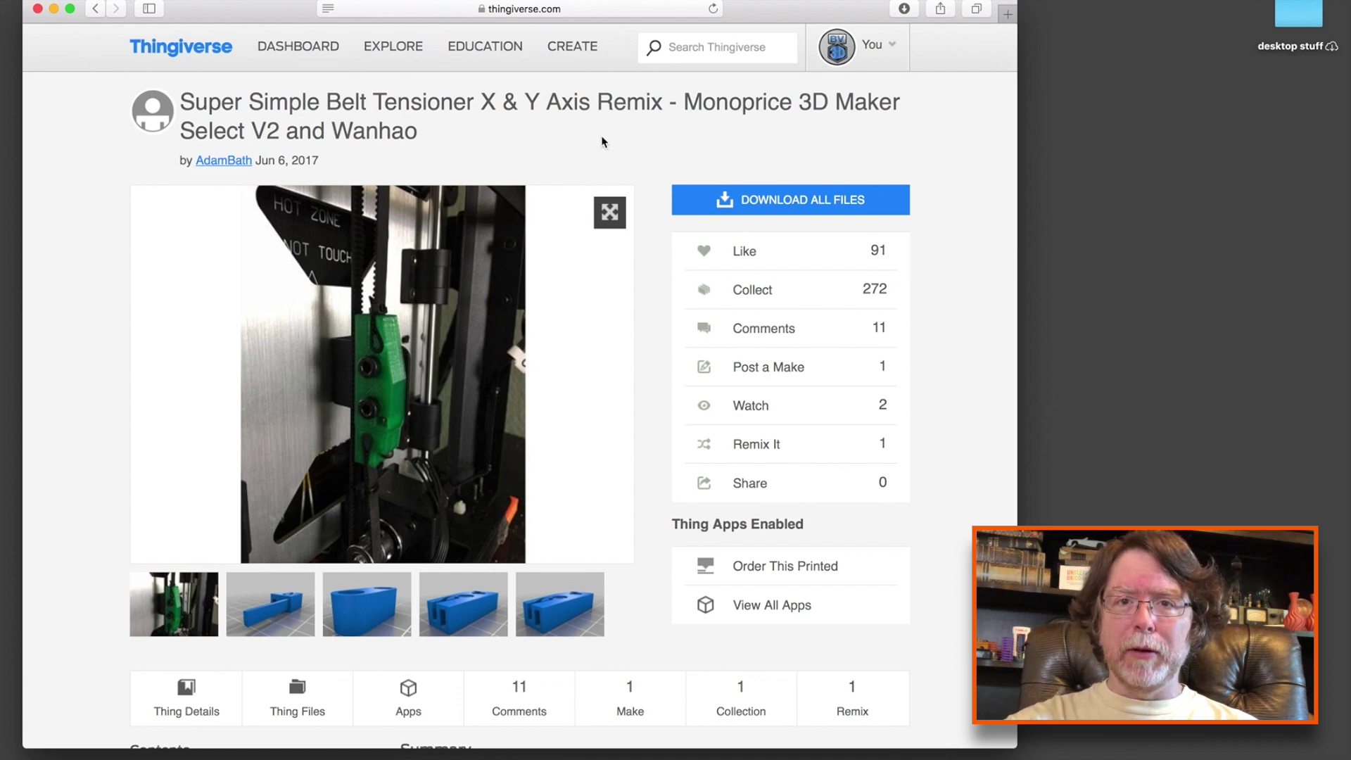
pyautogui.click(703, 199)
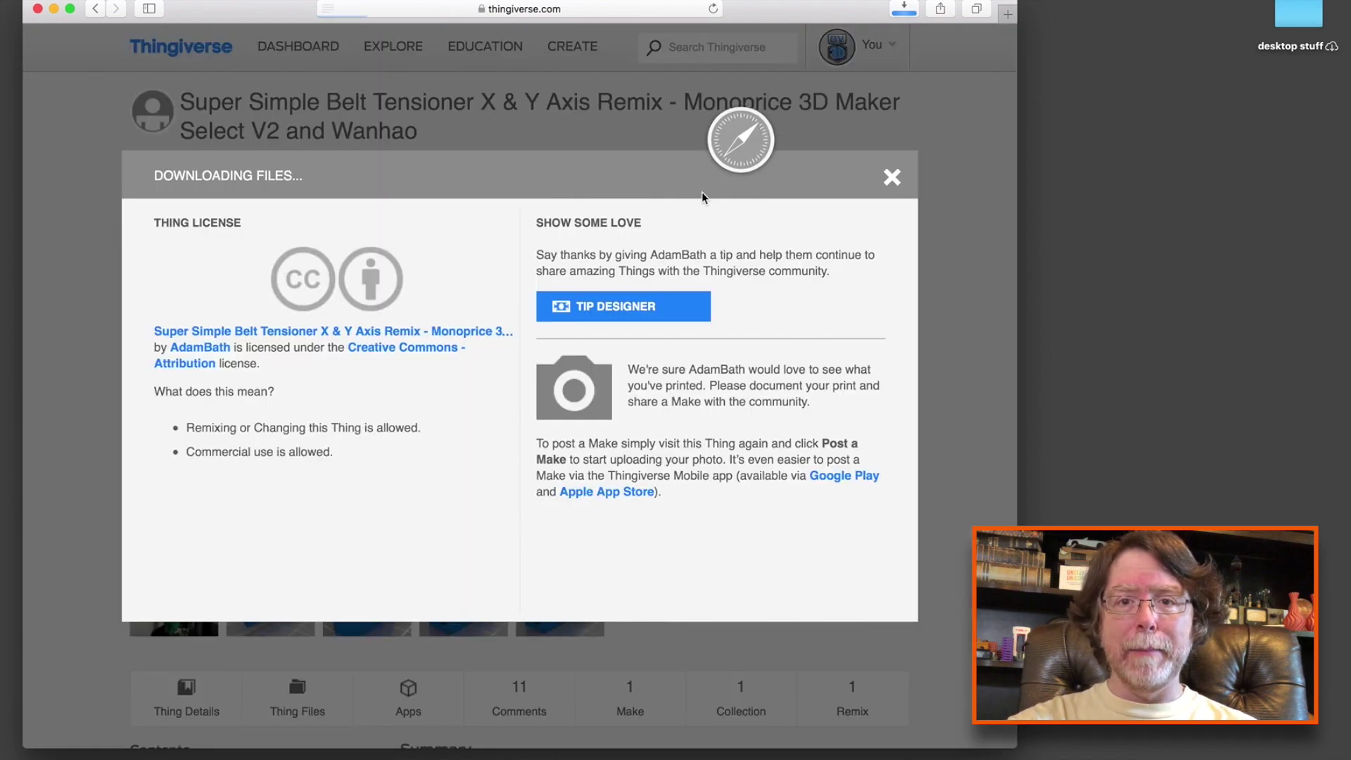
pyautogui.click(893, 178)
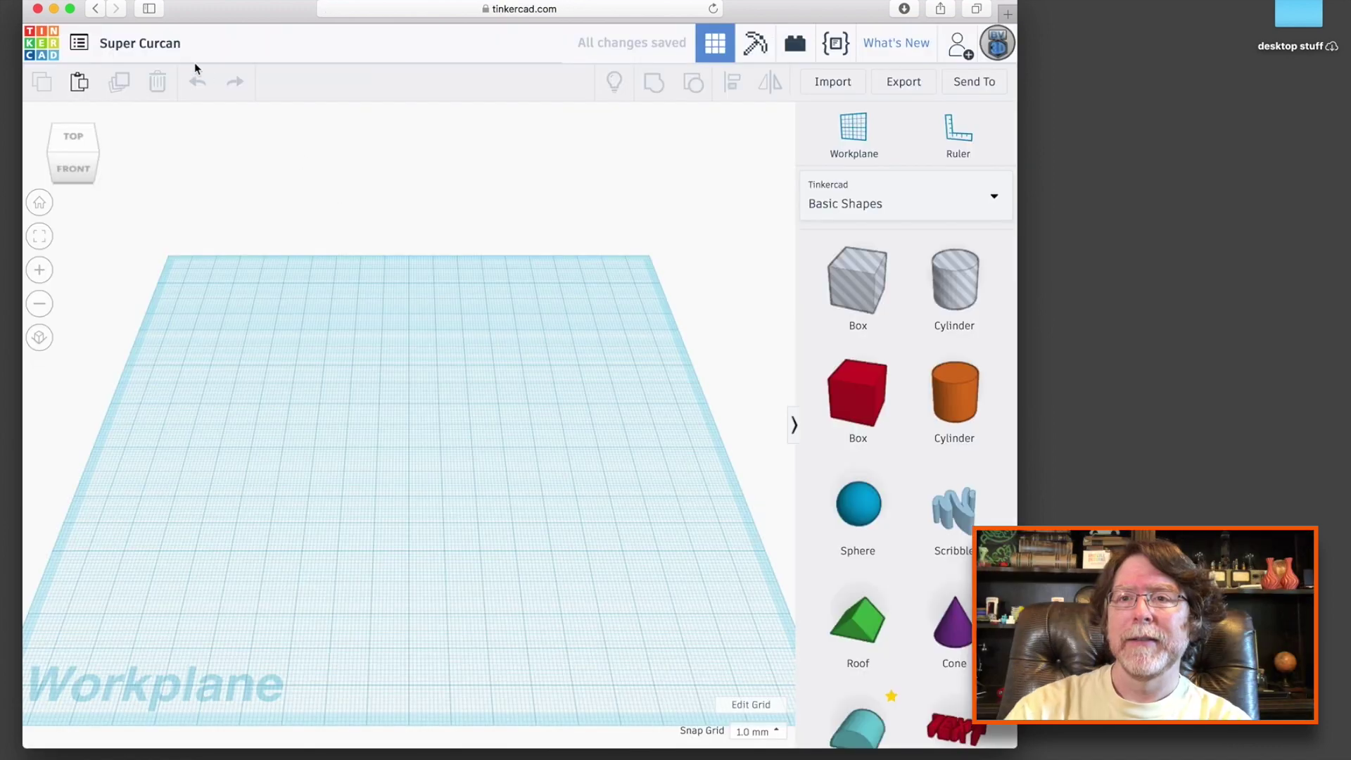
# - Rename the design from 'Super Curcan' to 'X Belt Tensioner Remix'
pyautogui.click(166, 41)
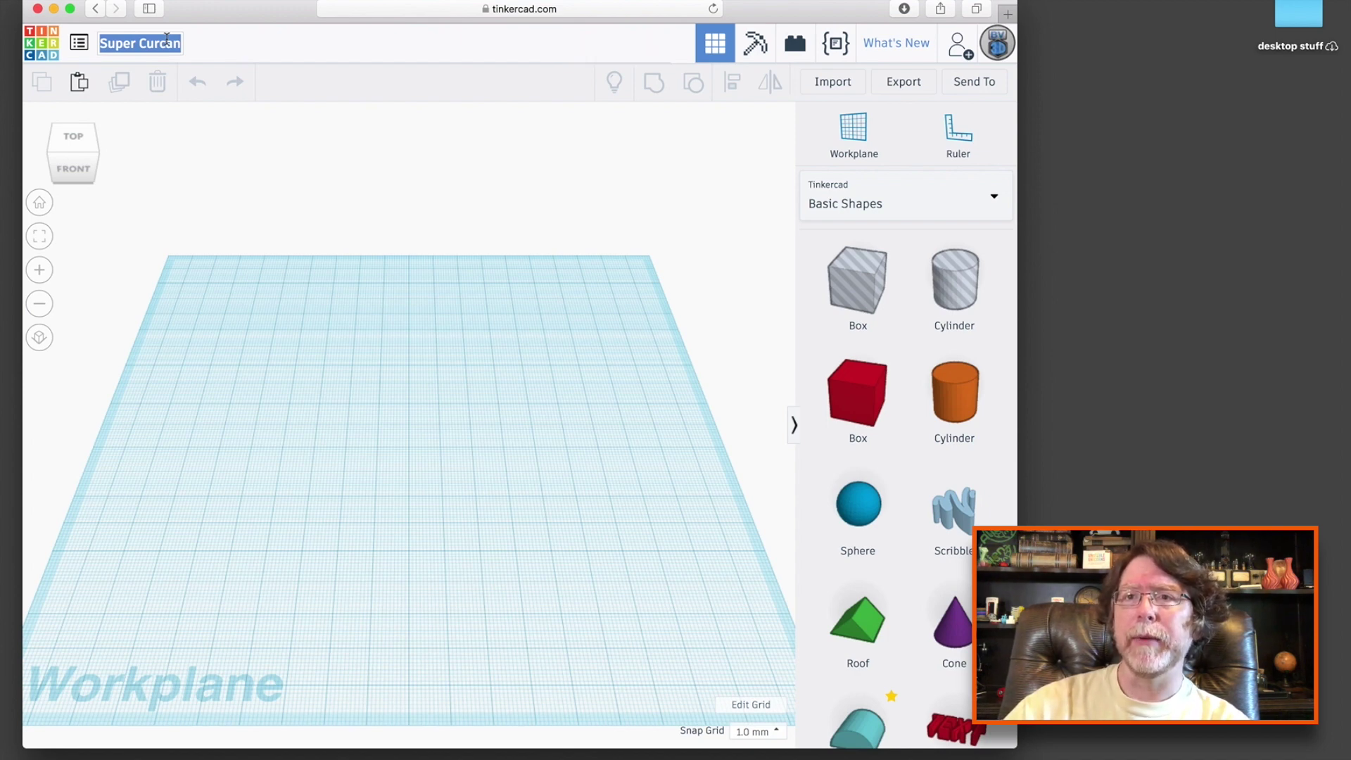
pyautogui.write('X')
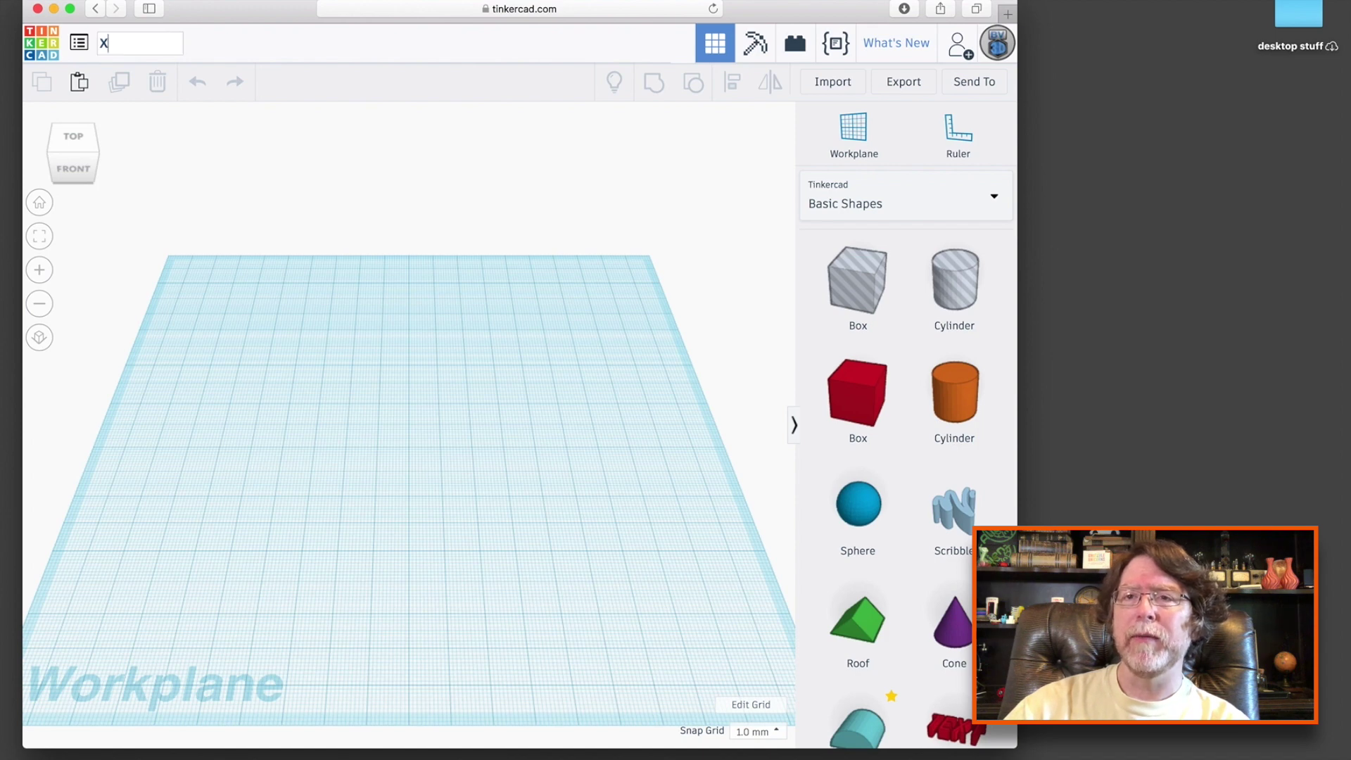
pyautogui.write(' Belt Te')
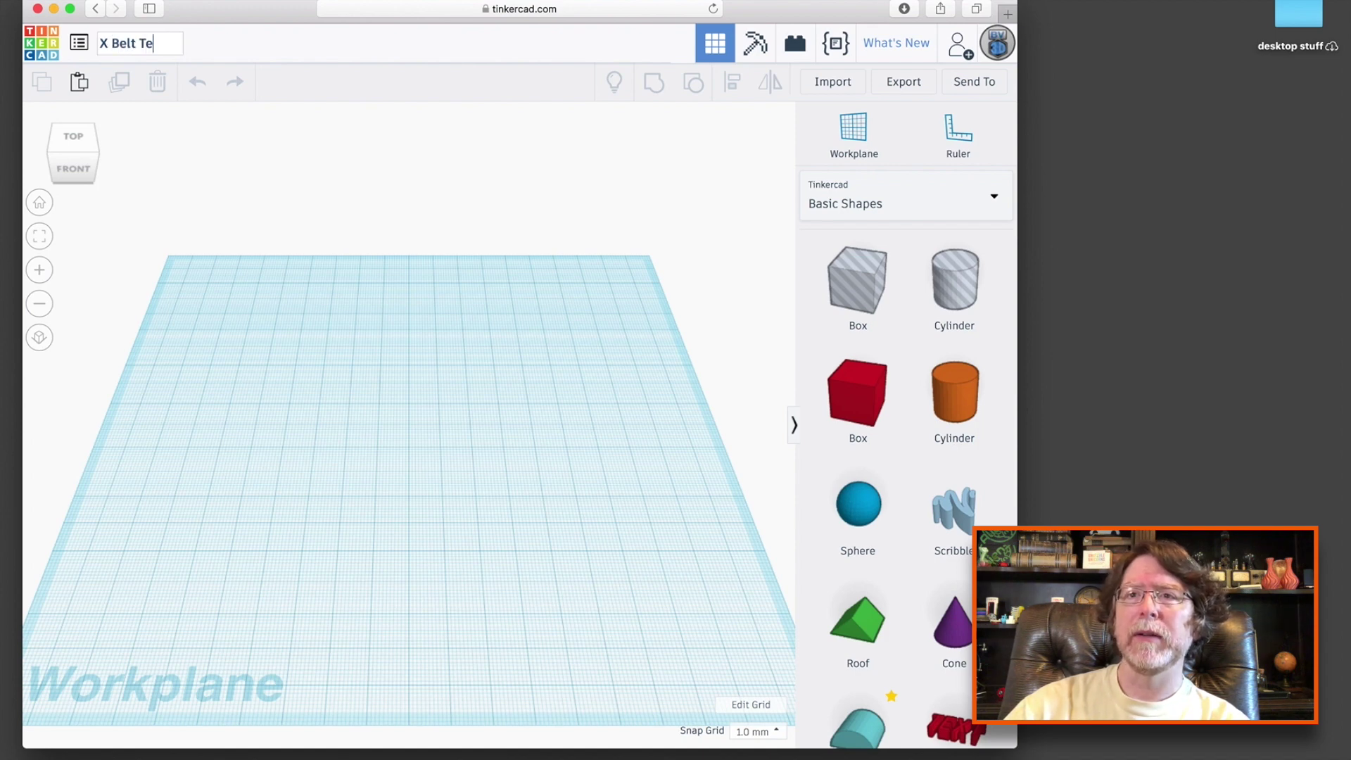
pyautogui.write('nsioner Remix')
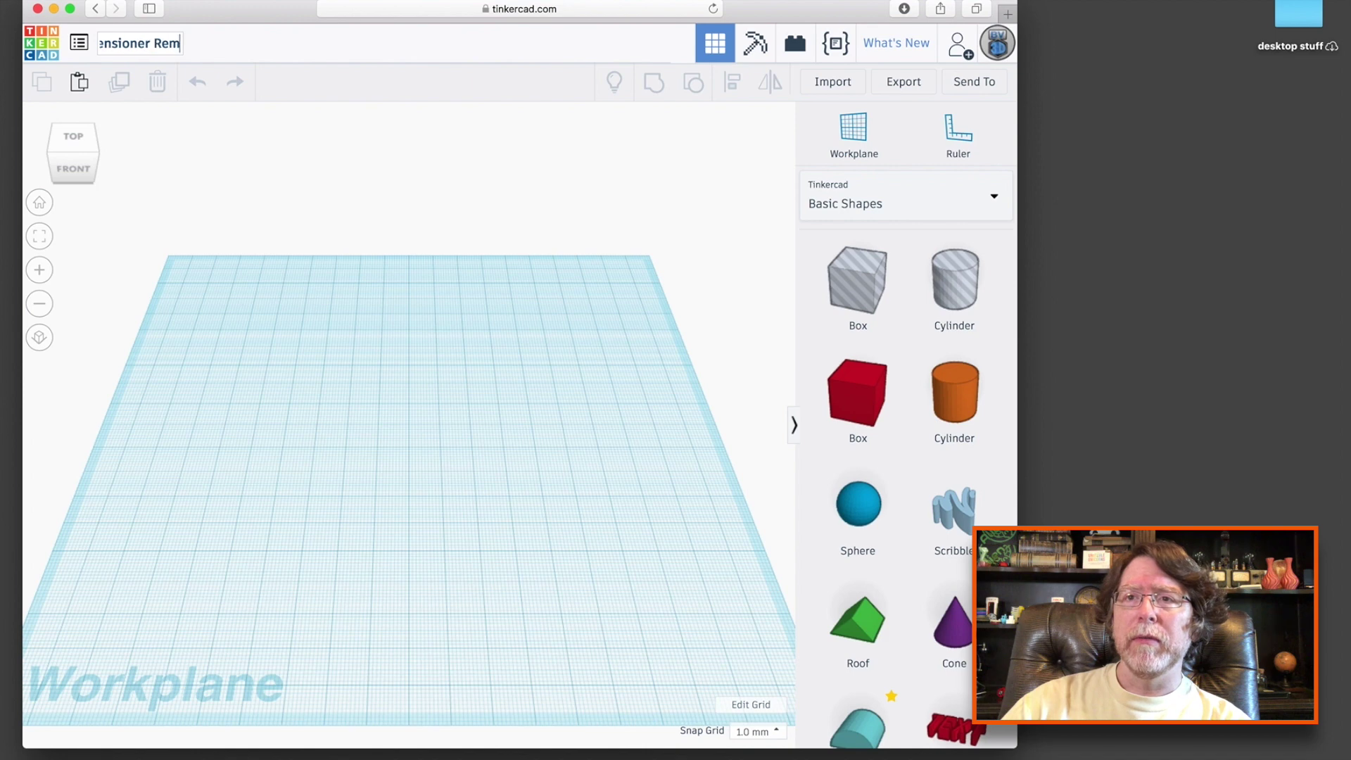
pyautogui.press('Return')
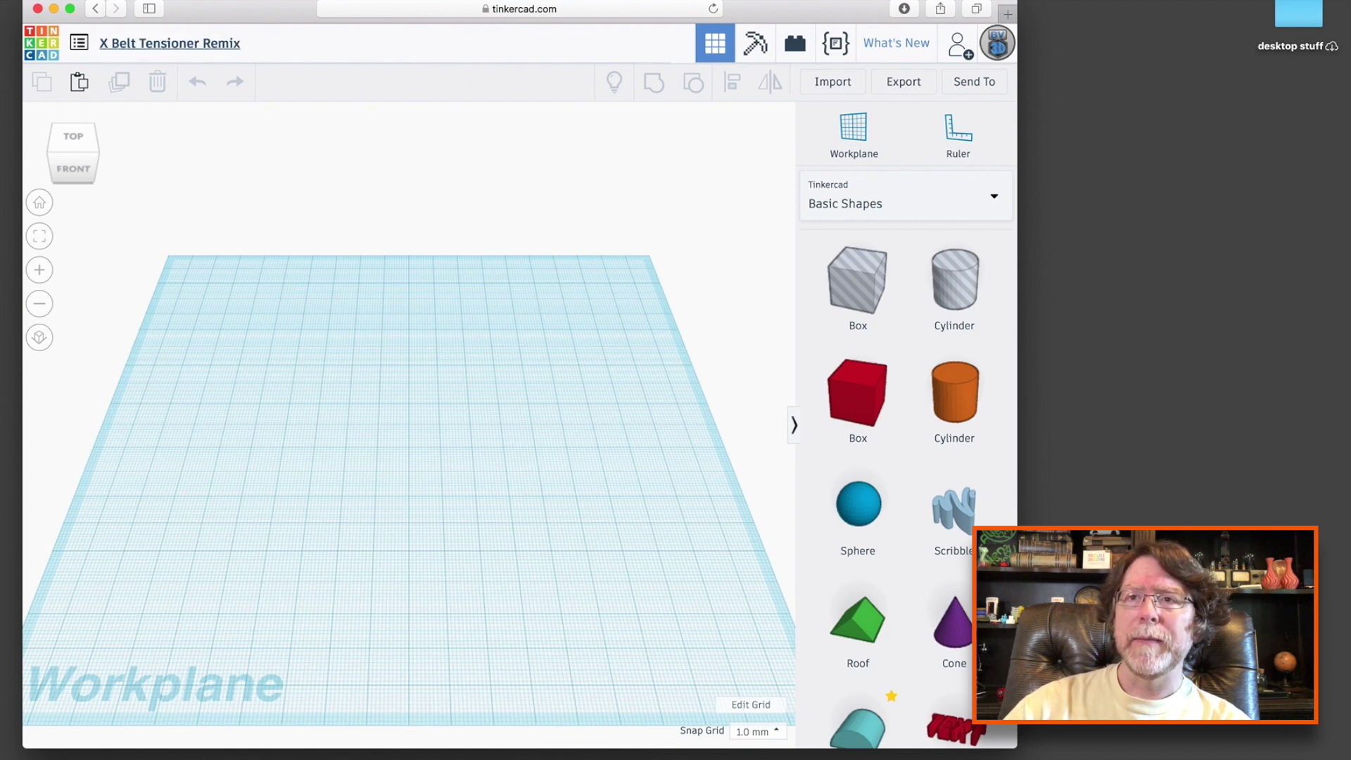
# - Import i3_tensioner_1.STL from Downloads and move it to the left of the workplane
pyautogui.click(827, 89)
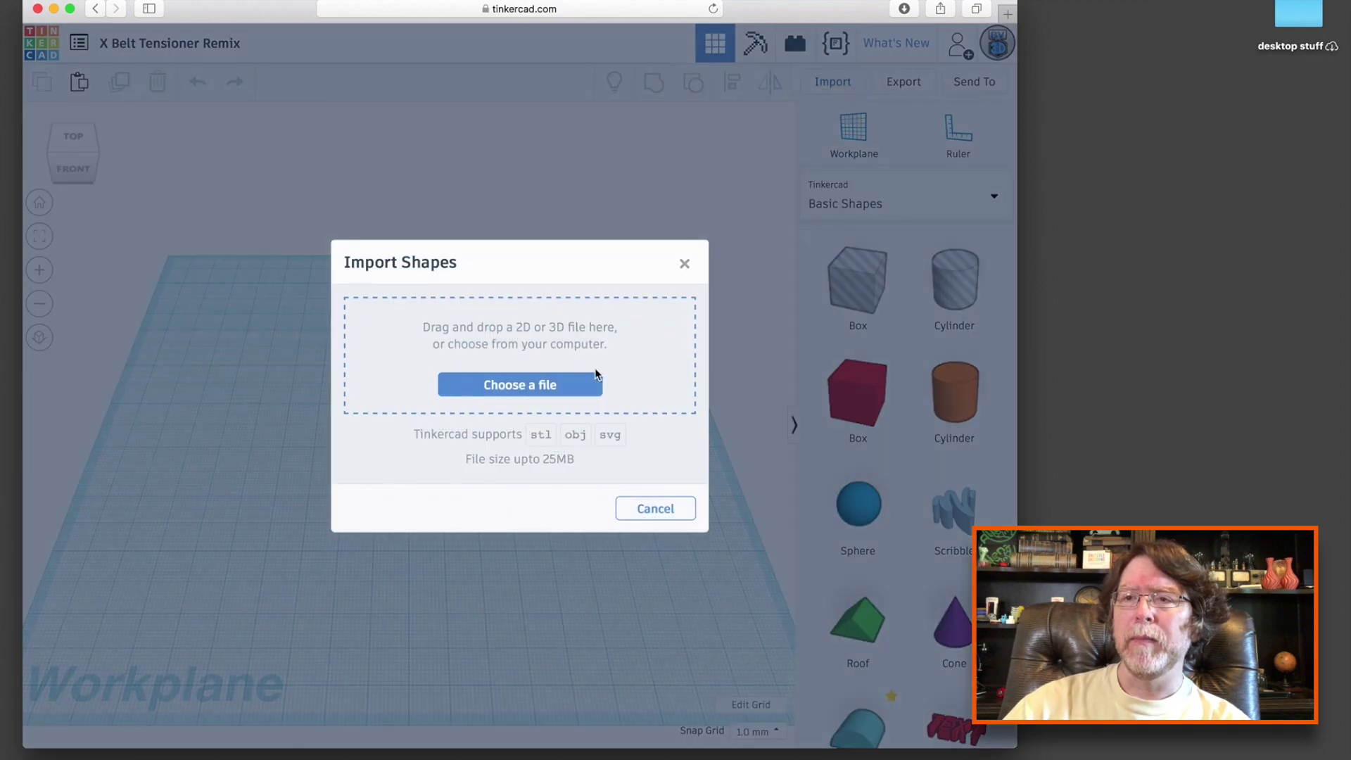
pyautogui.click(577, 383)
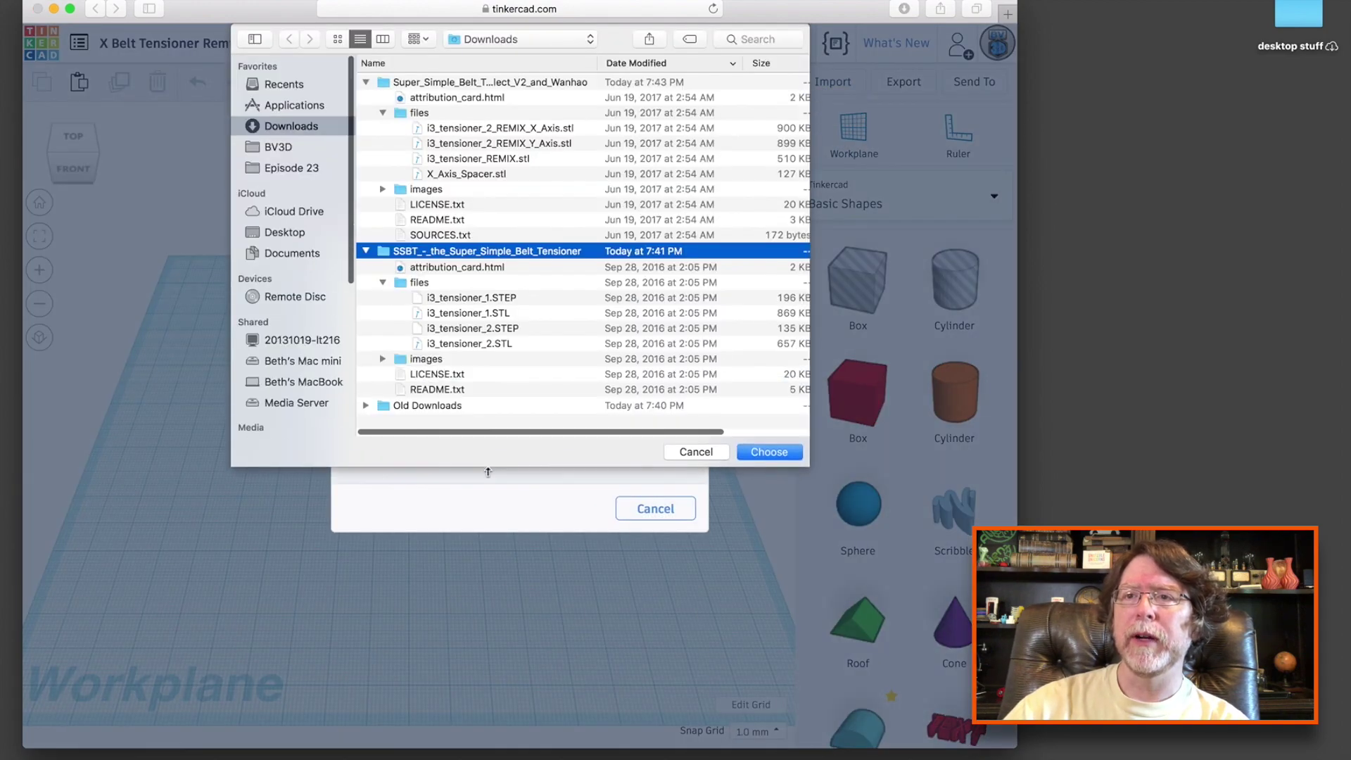
pyautogui.click(416, 343)
pyautogui.press('space')
pyautogui.press('space')
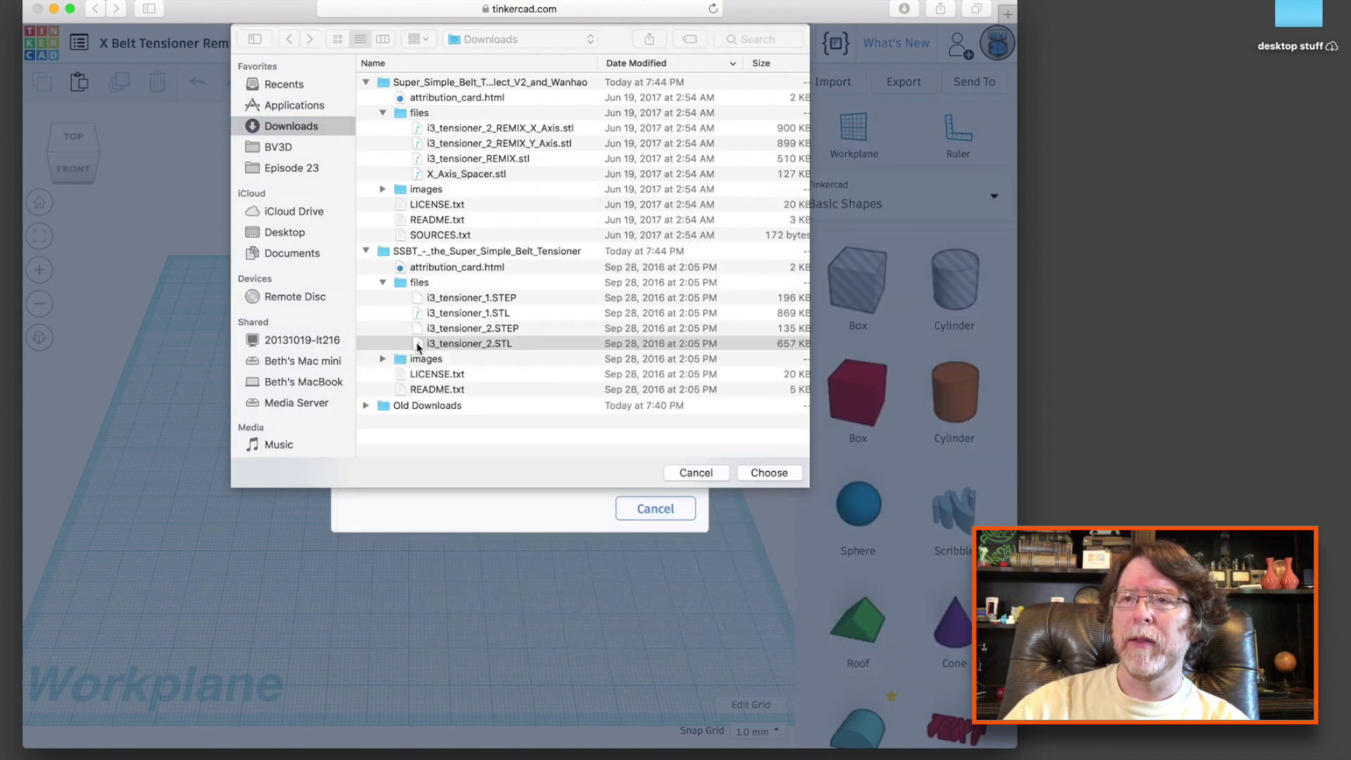
pyautogui.click(419, 312)
pyautogui.press('space')
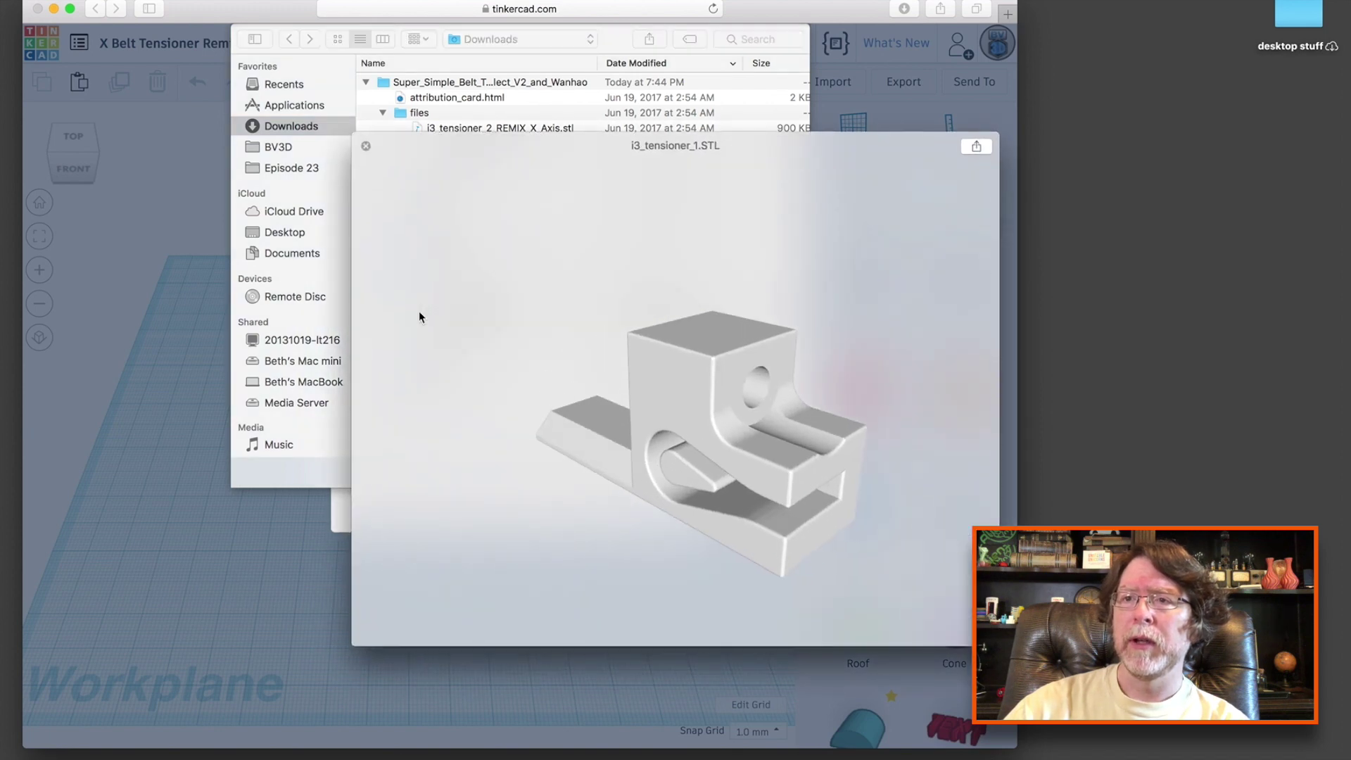
pyautogui.press('space')
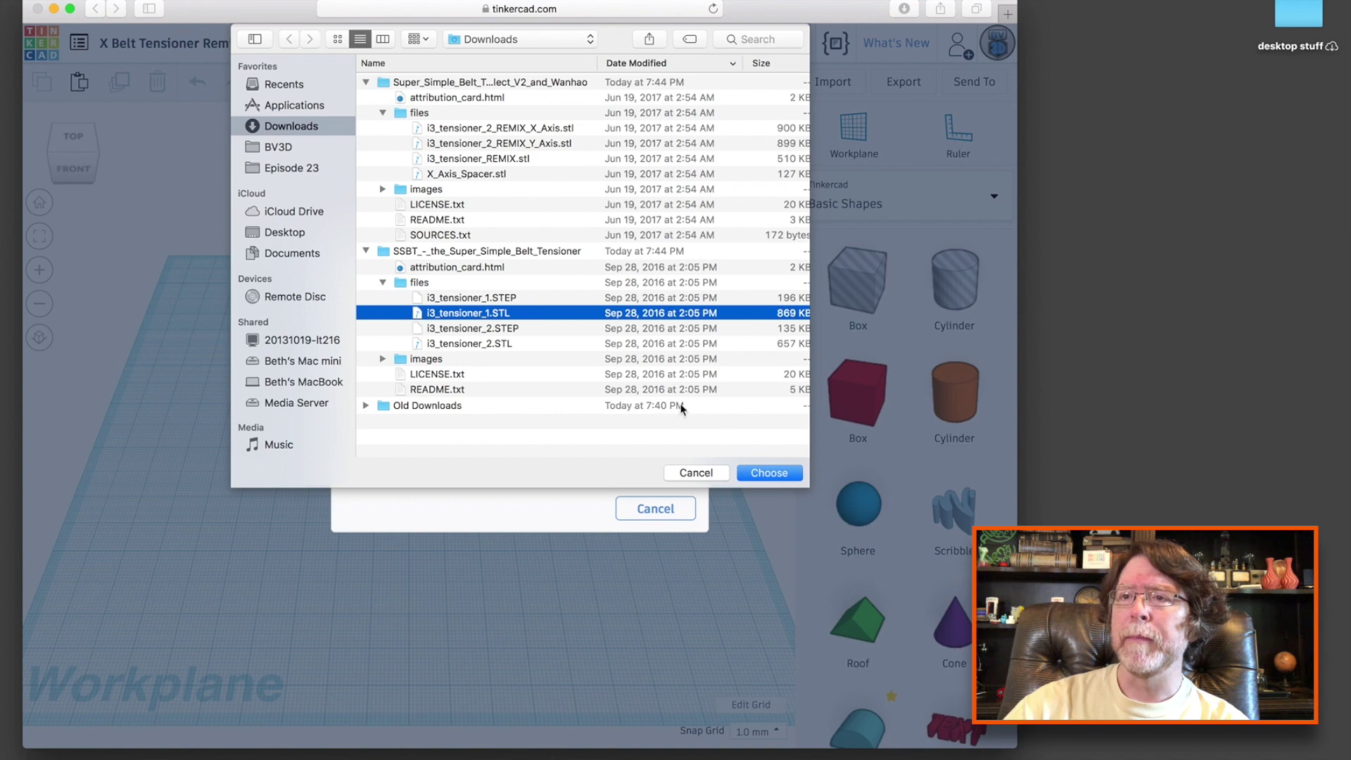
pyautogui.click(768, 475)
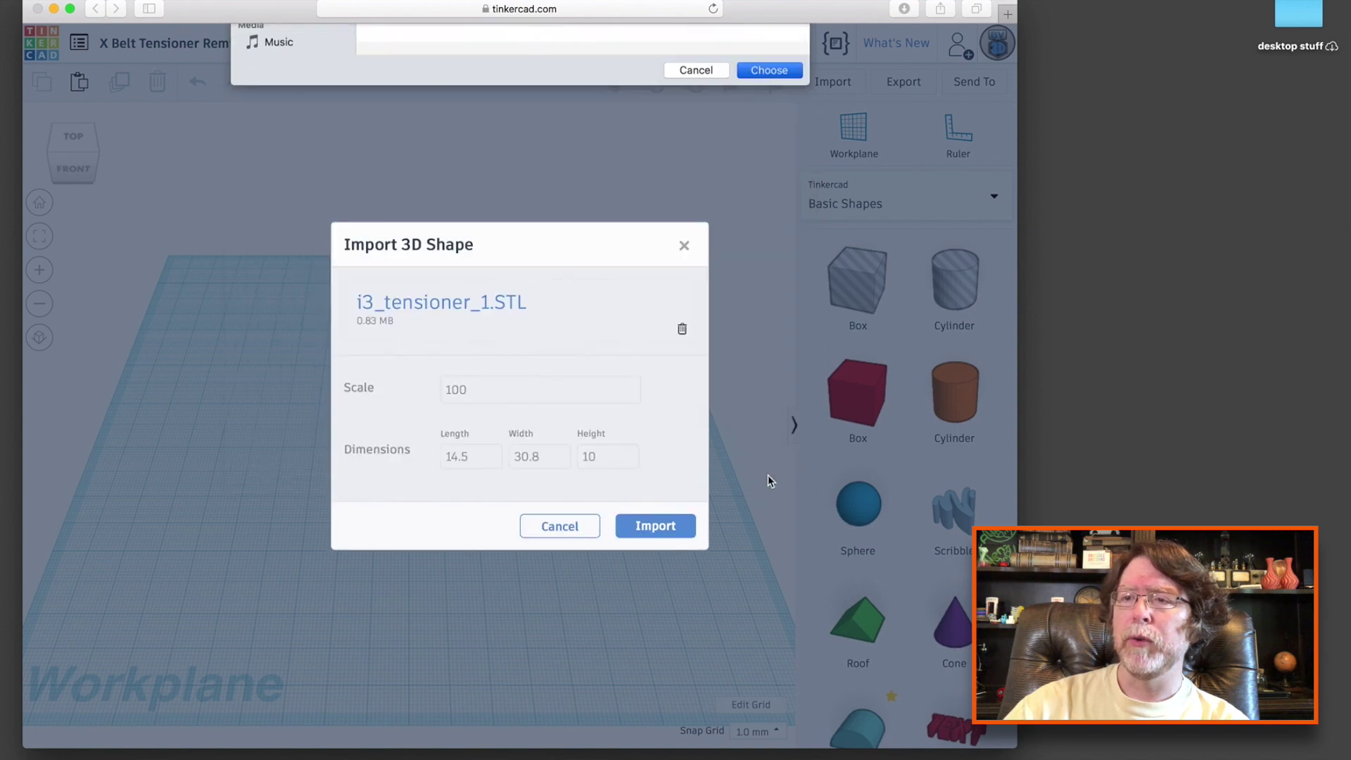
pyautogui.click(675, 530)
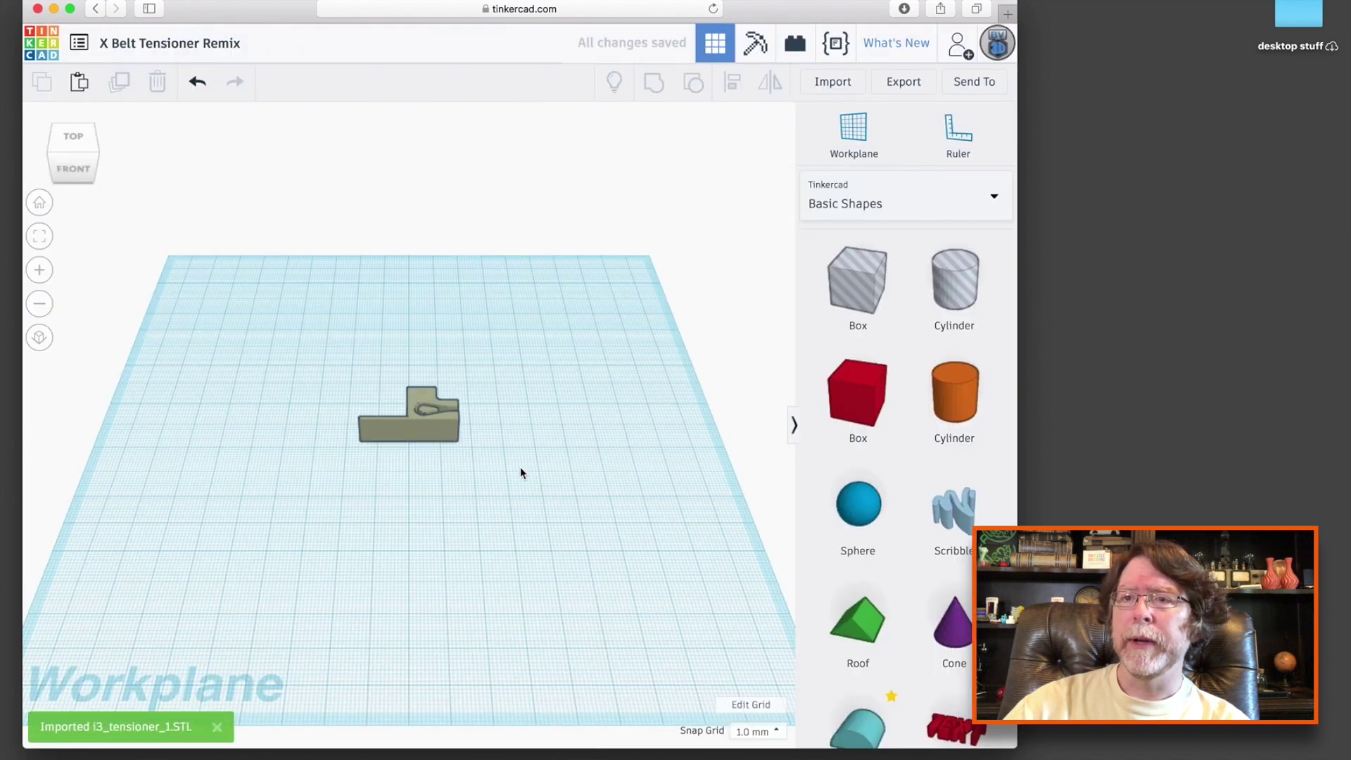
pyautogui.moveTo(441, 420); pyautogui.dragTo(306, 432)
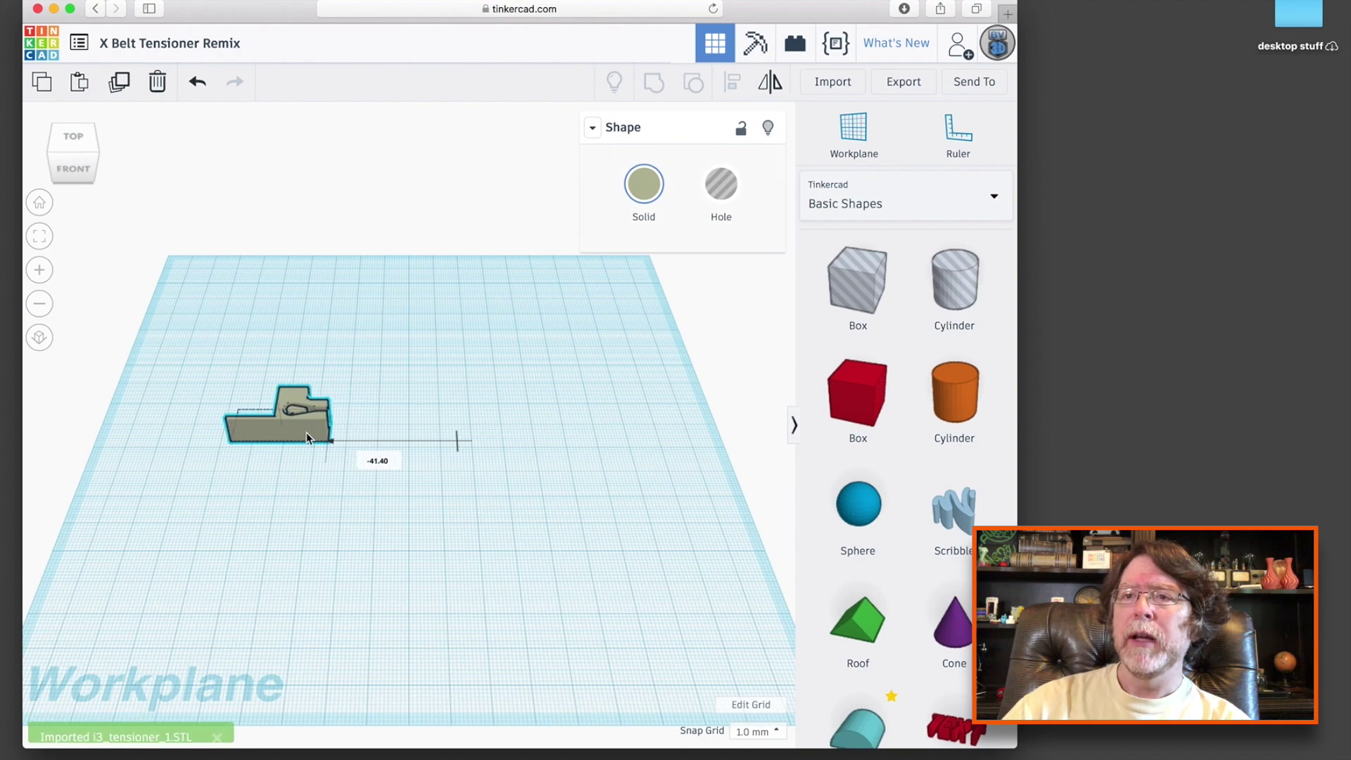
pyautogui.click(475, 382)
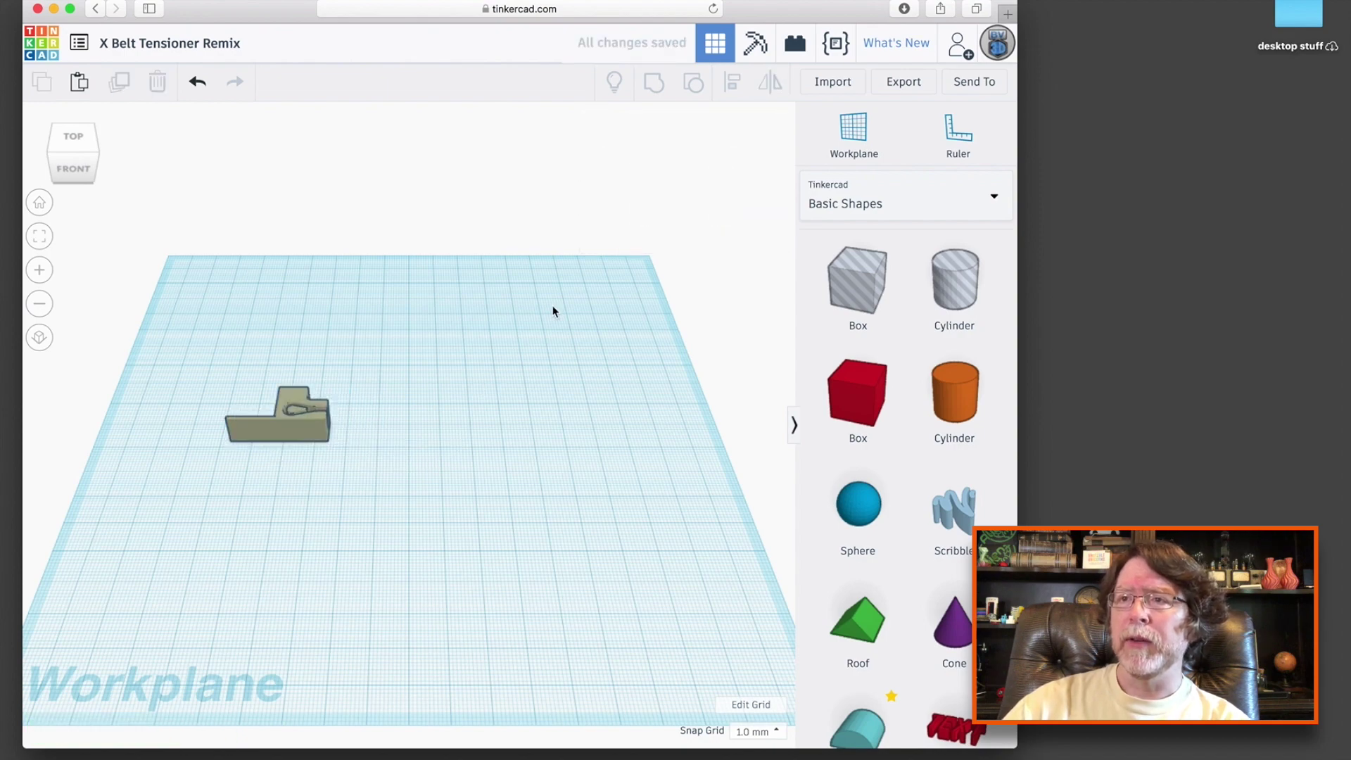
# - Import i3_tensioner_2_REMIX_X_Axis.stl beside the first tensioner part
pyautogui.click(827, 81)
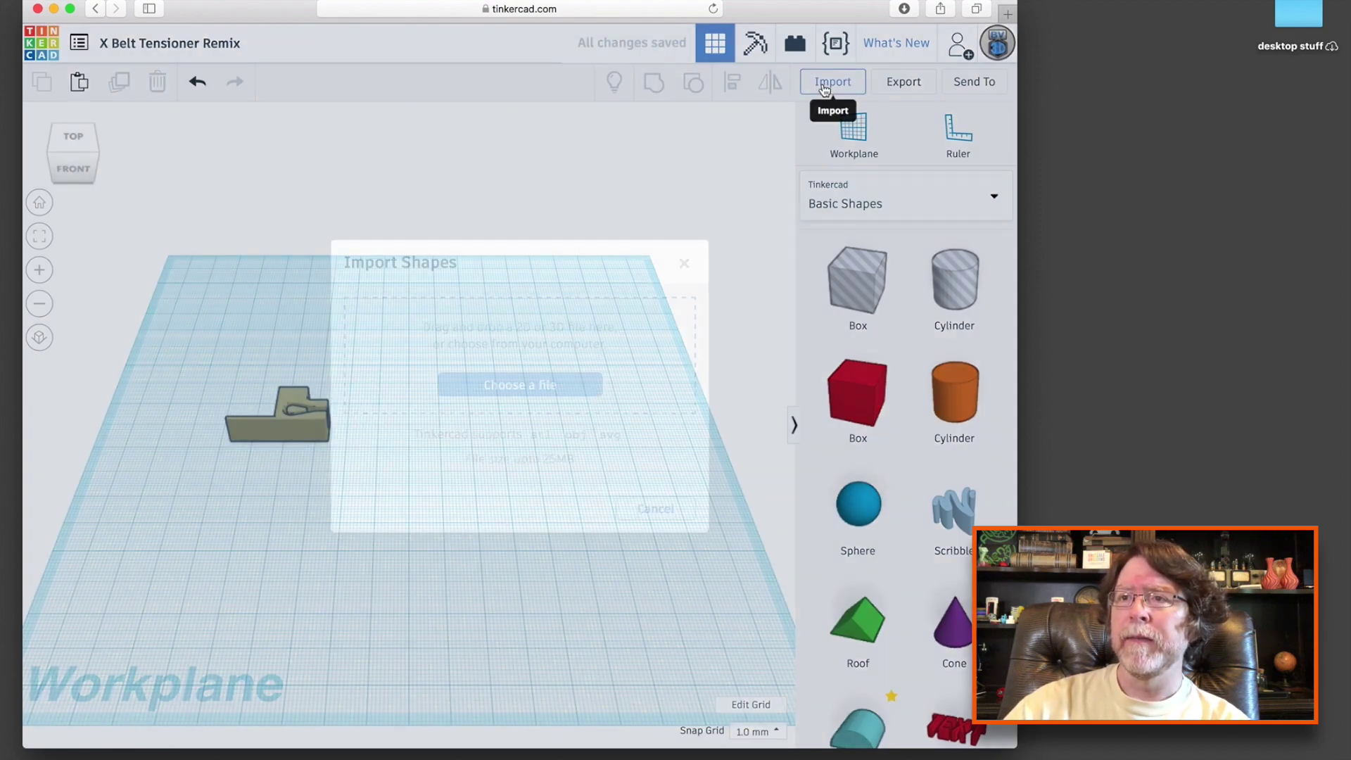
pyautogui.click(559, 386)
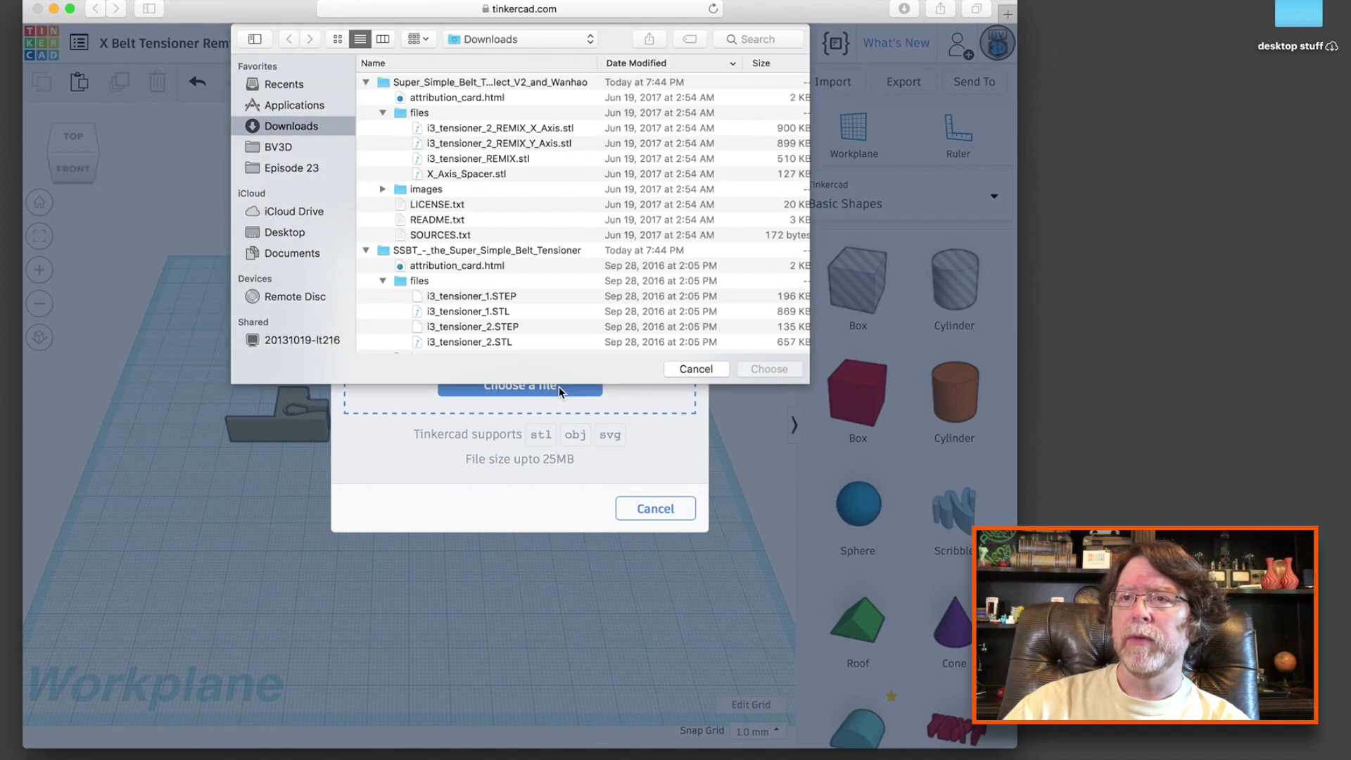
pyautogui.click(366, 251)
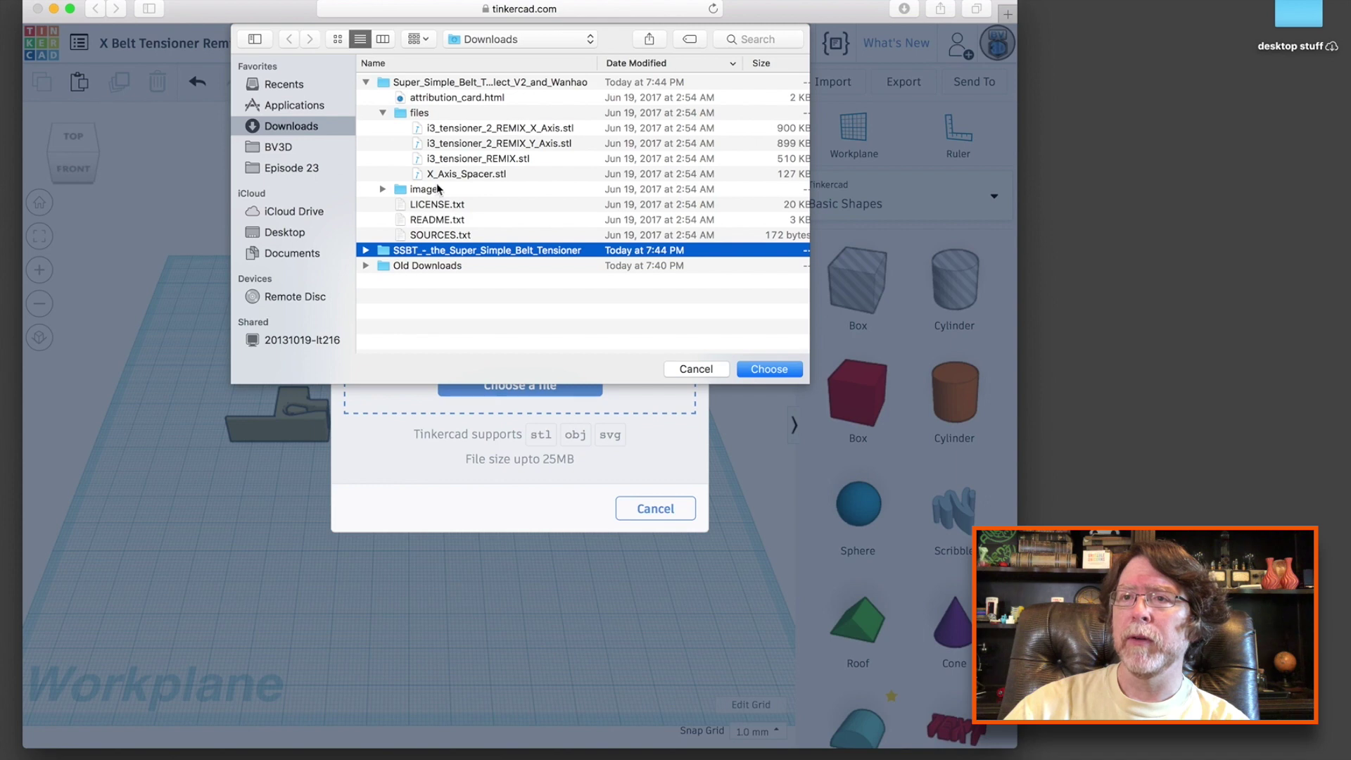
pyautogui.click(419, 128)
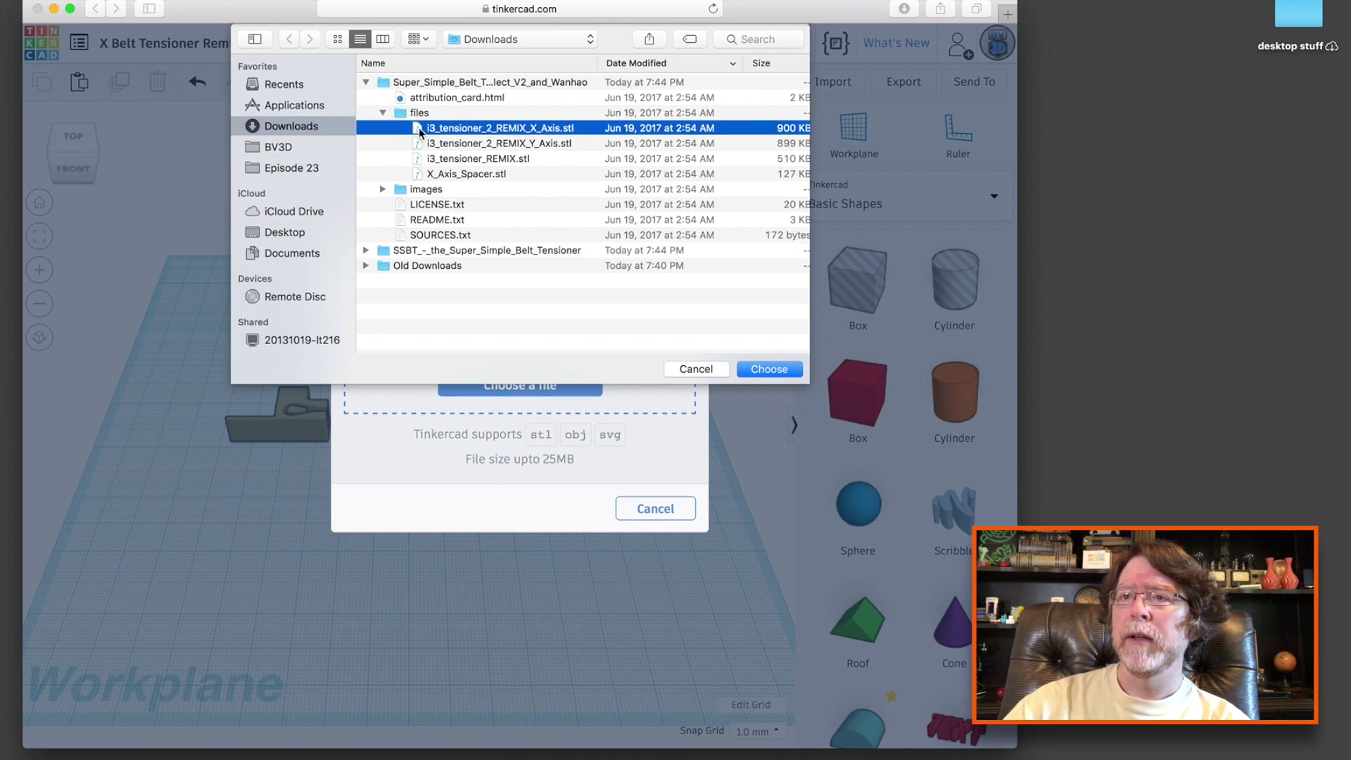
pyautogui.press('space')
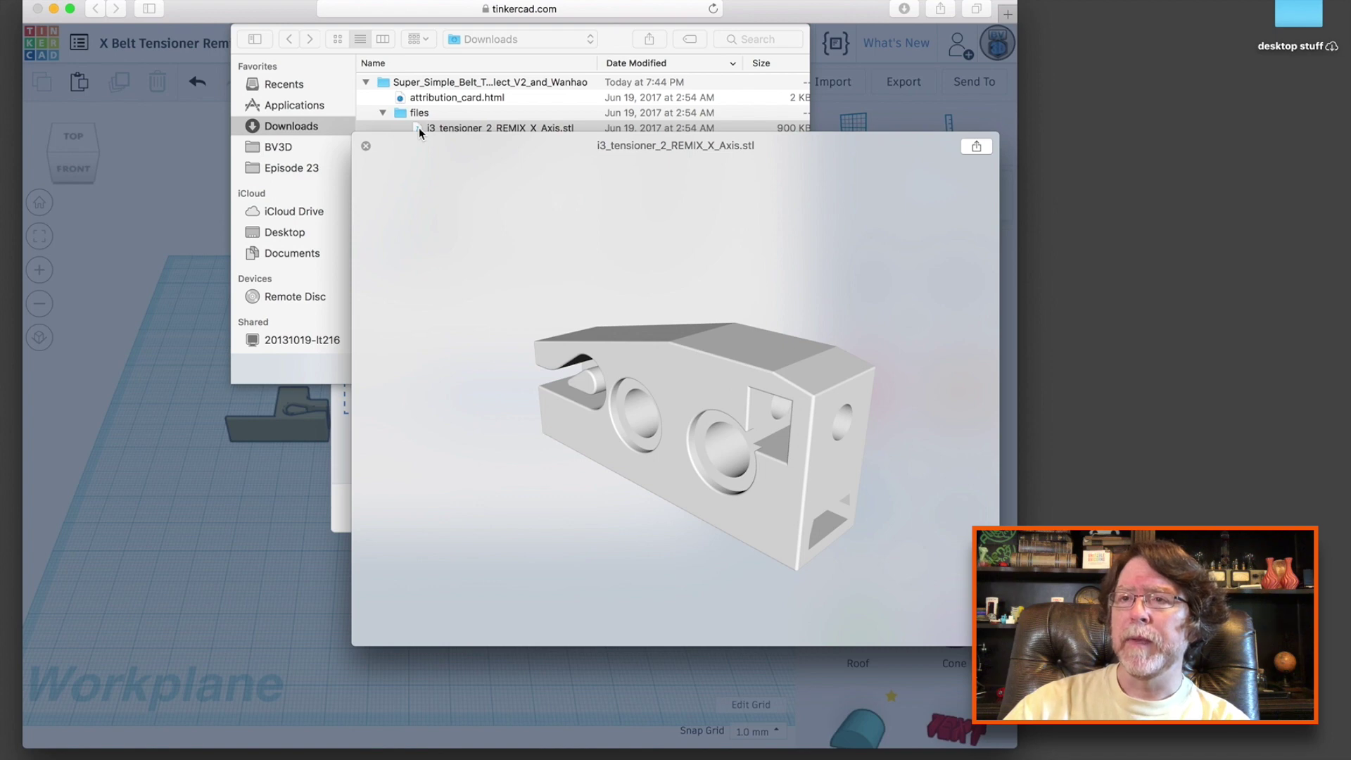
pyautogui.press('space')
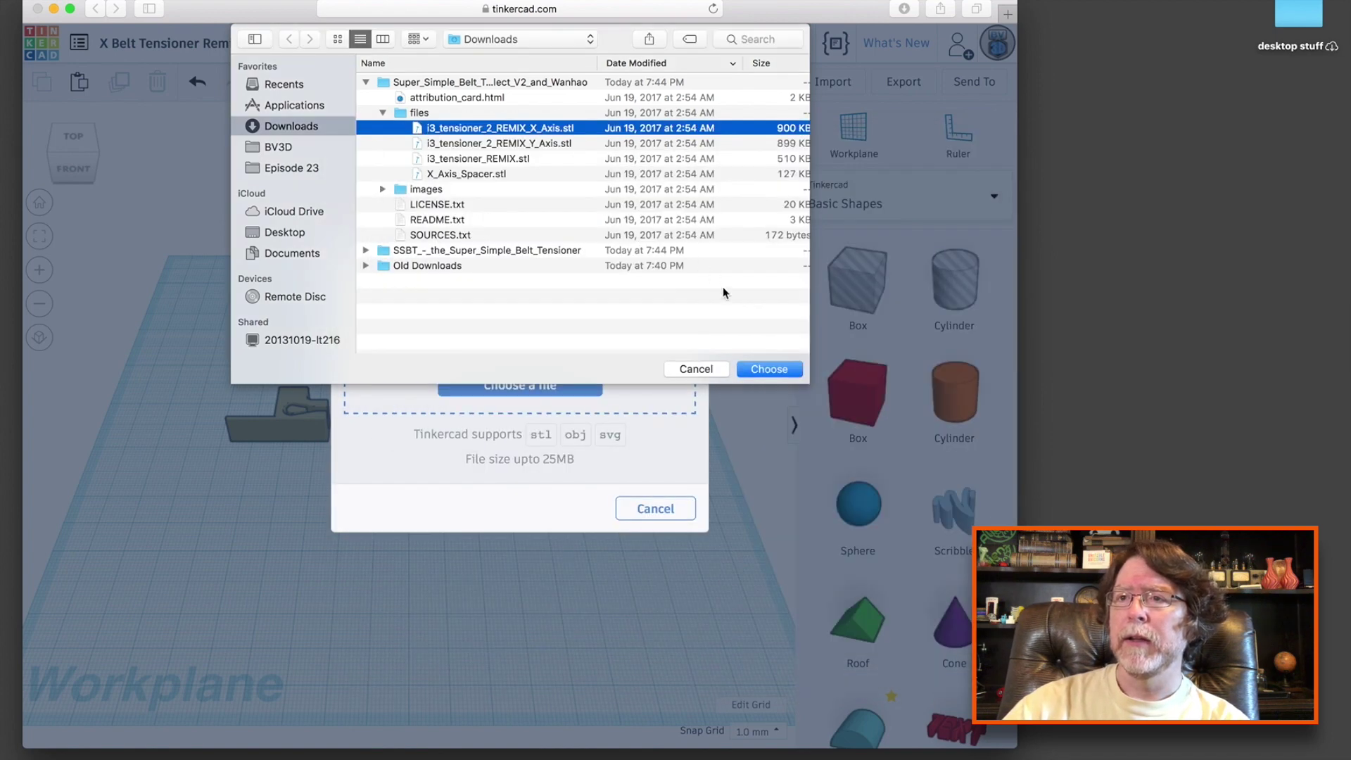
pyautogui.click(769, 369)
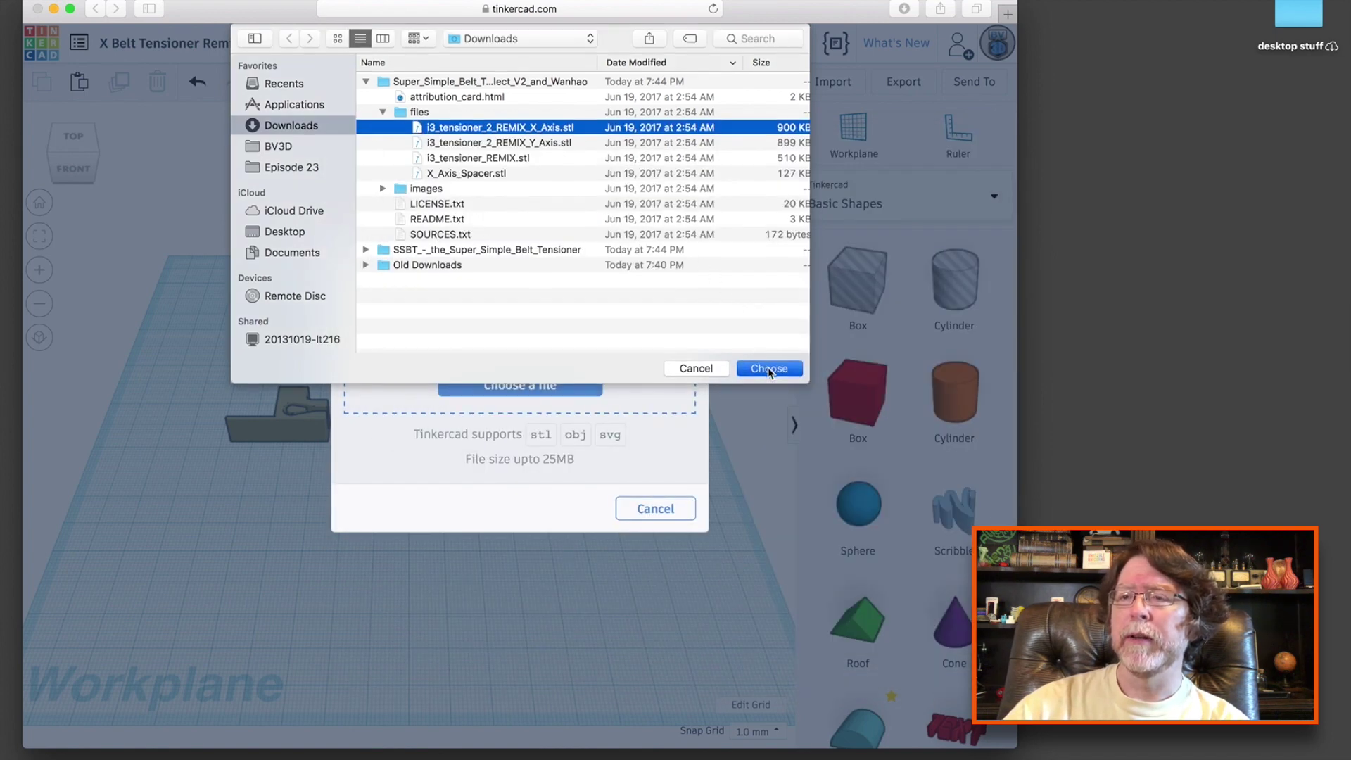
pyautogui.click(657, 524)
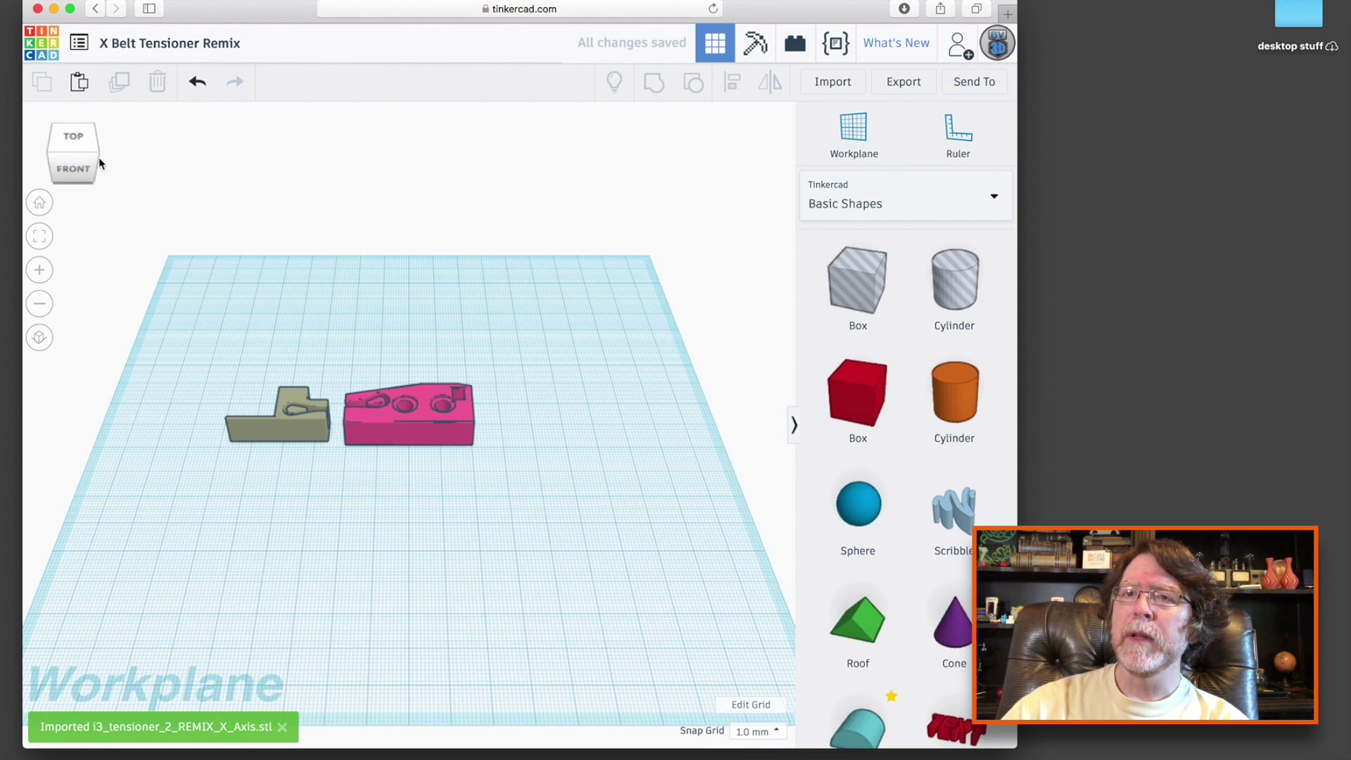
# - Switch to top view, frame both parts, and widen the browser window for more workspace
pyautogui.click(77, 137)
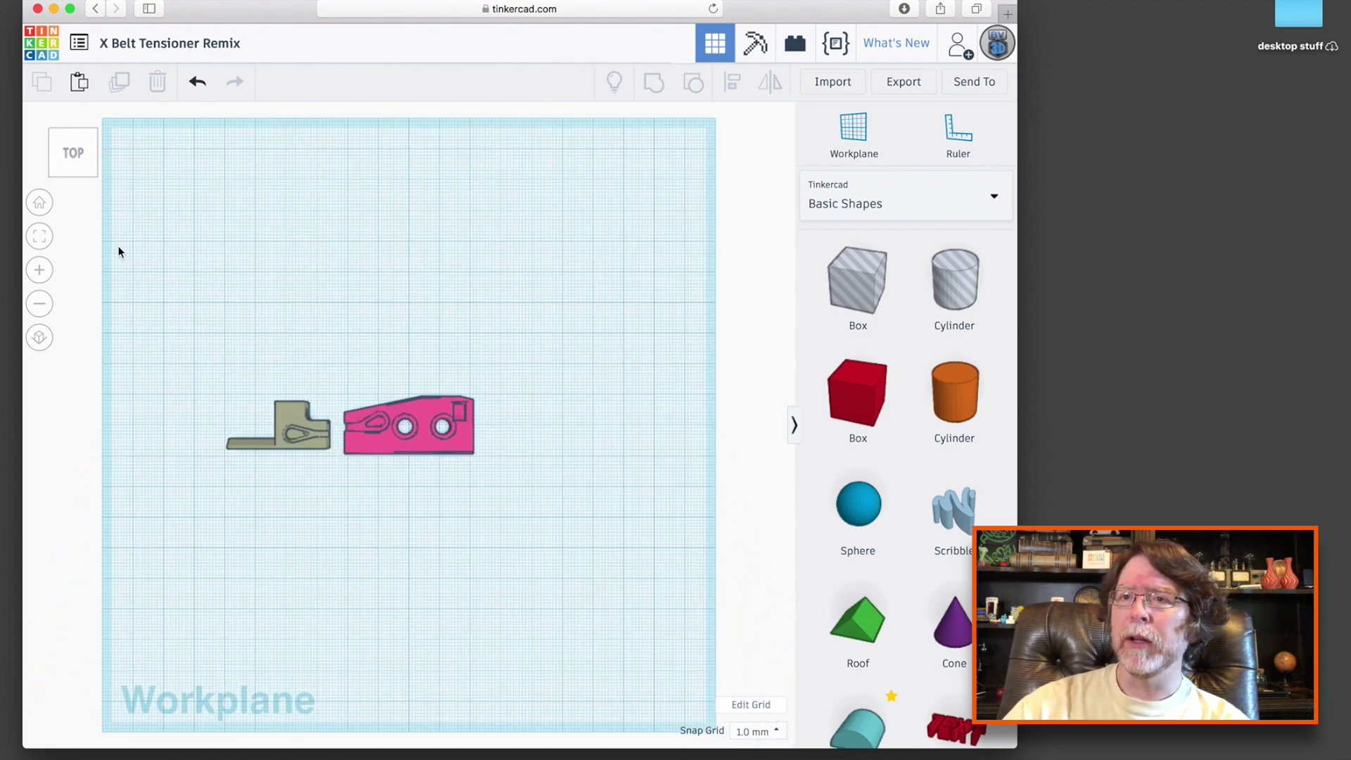
pyautogui.scroll(5, 180, 422)
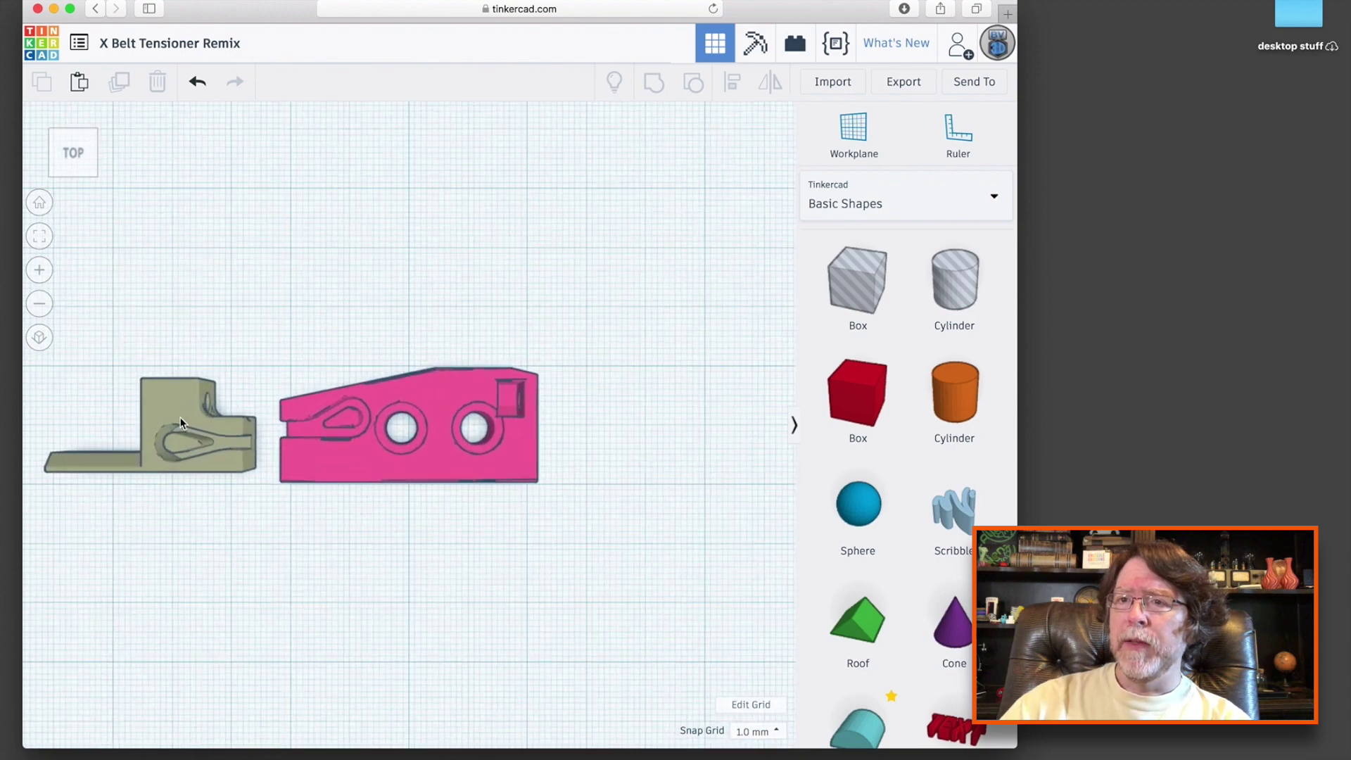
pyautogui.moveTo(180, 422); pyautogui.dragTo(392, 415, button='middle')
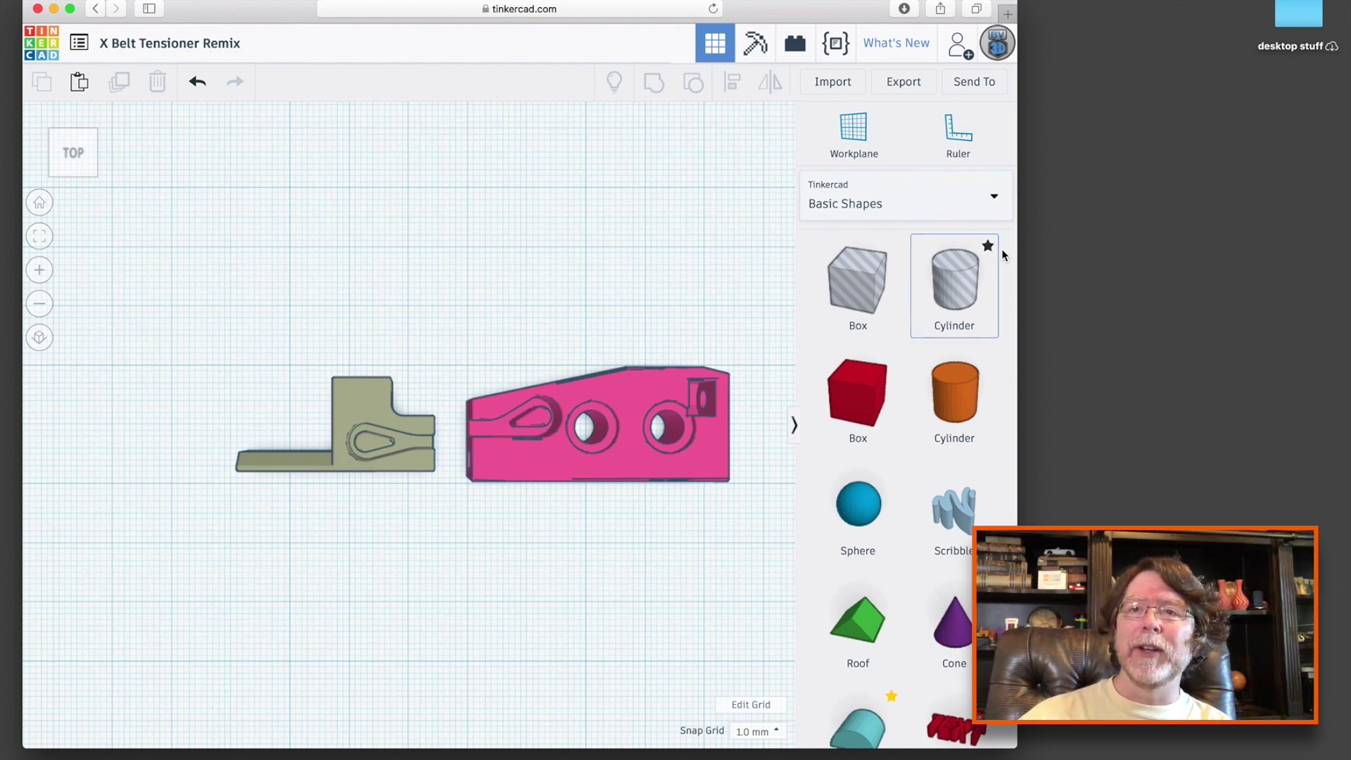
pyautogui.moveTo(1019, 256); pyautogui.dragTo(1226, 273)
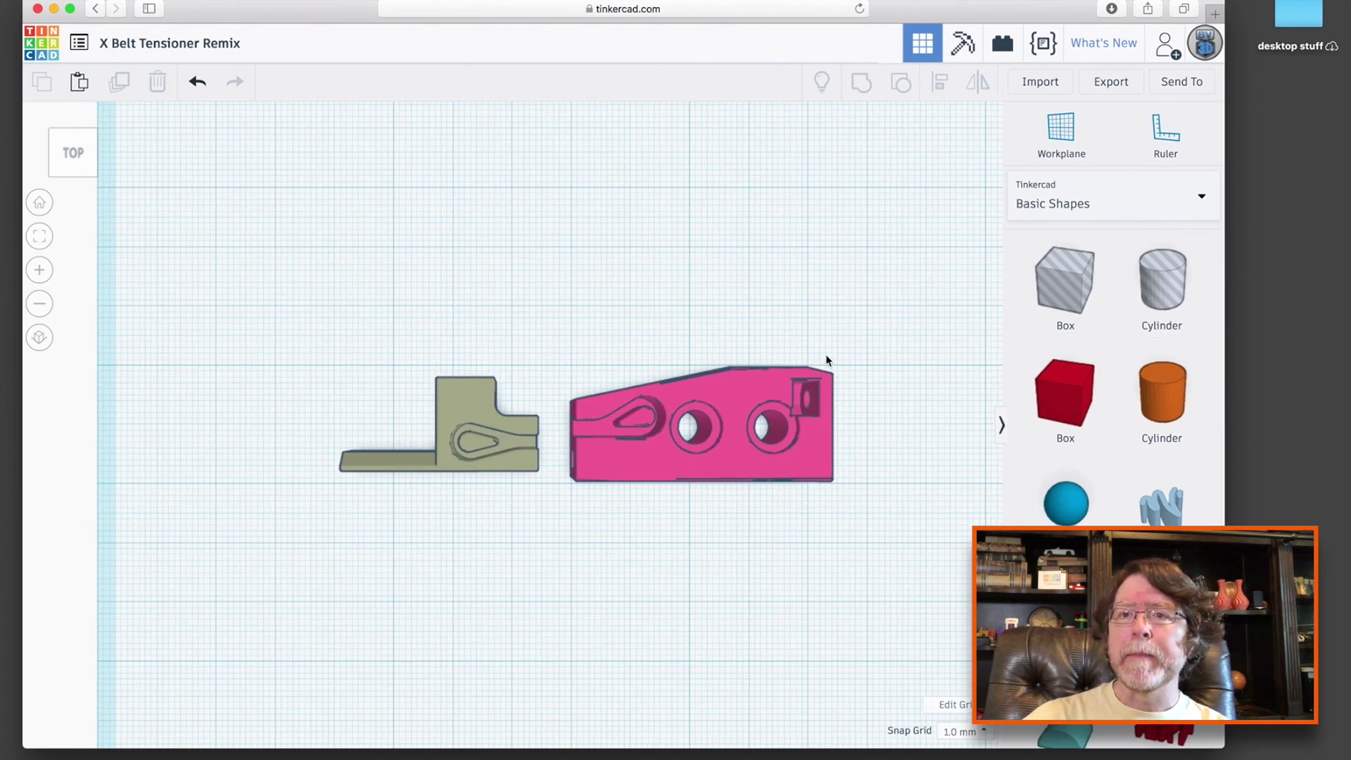
# - Place a Box hole over the pink part's rear, with Snap Grid set to 0.1 mm
pyautogui.click(778, 386)
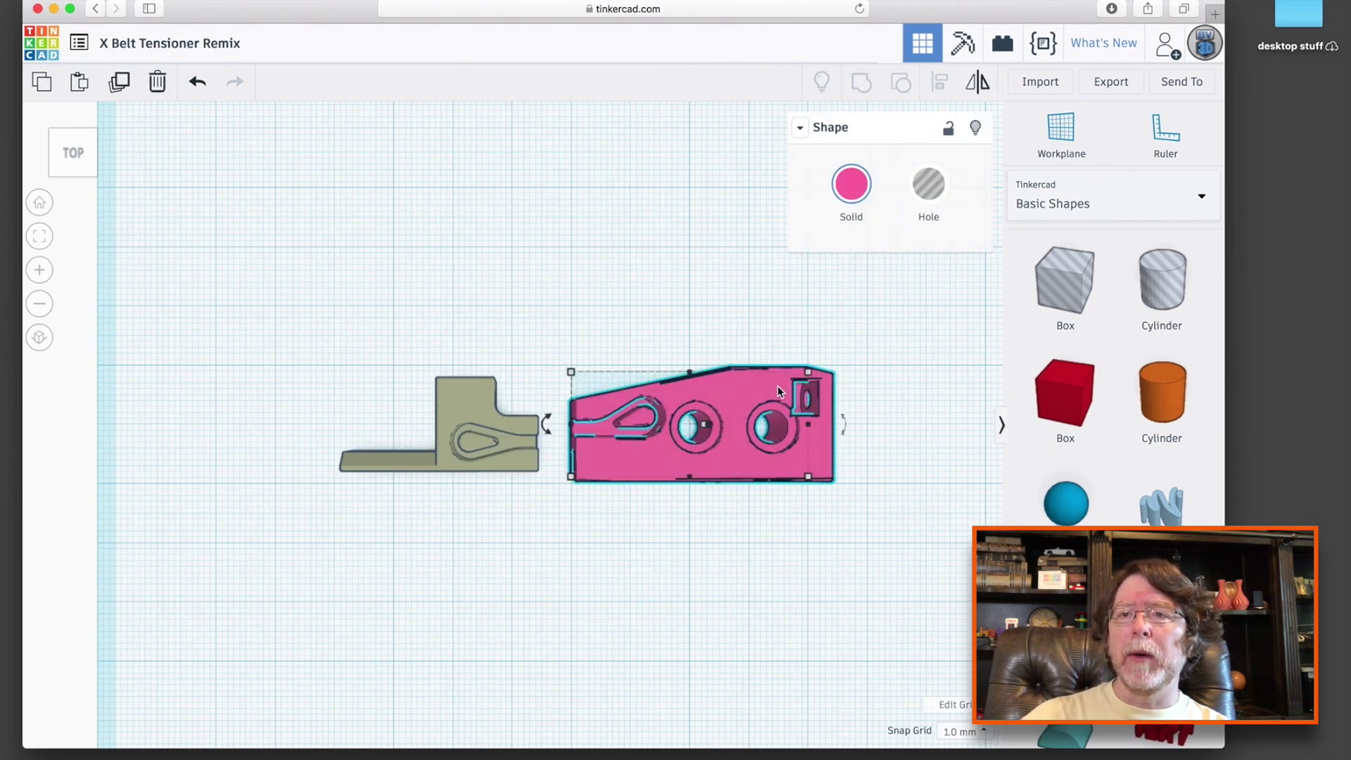
pyautogui.moveTo(1054, 297); pyautogui.dragTo(717, 411)
pyautogui.moveTo(777, 477); pyautogui.dragTo(827, 499)
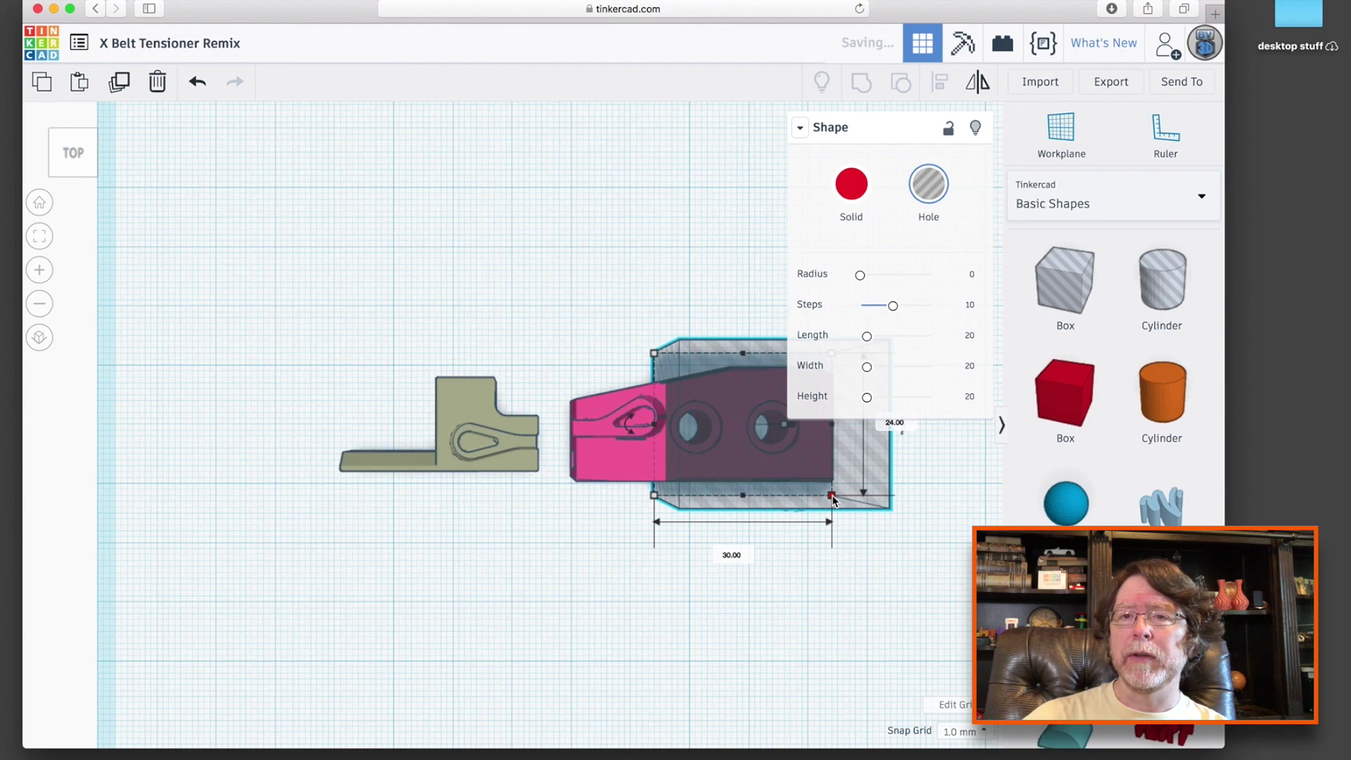
pyautogui.moveTo(799, 552); pyautogui.dragTo(660, 563, button='middle')
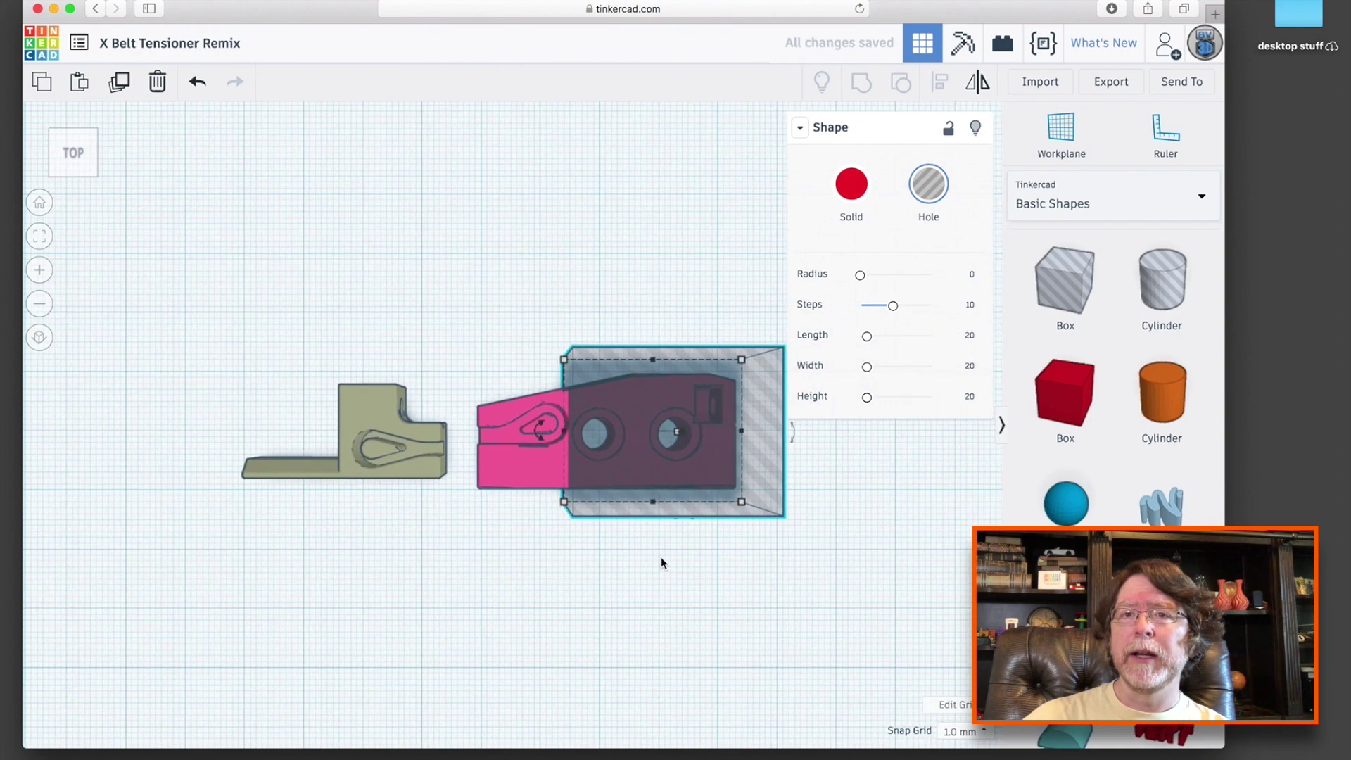
pyautogui.click(39, 339)
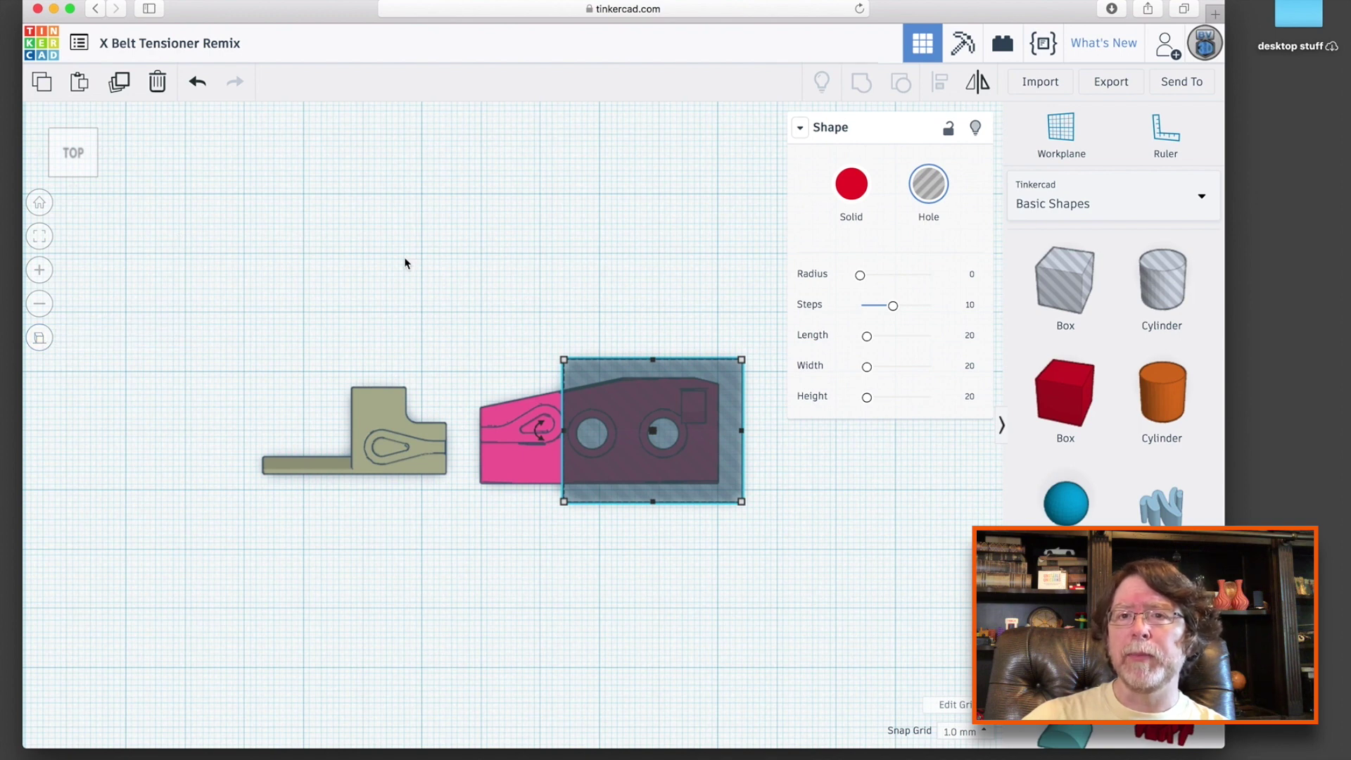
pyautogui.click(960, 732)
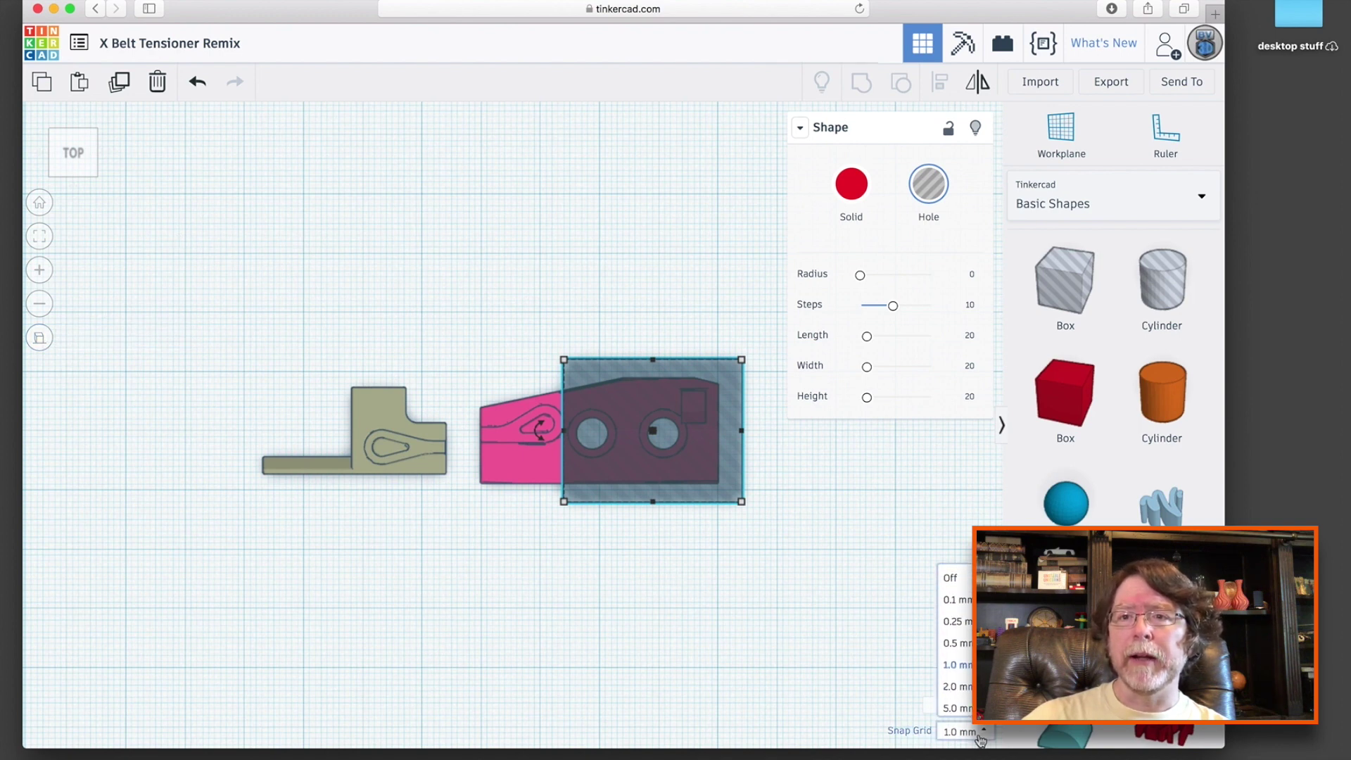
pyautogui.press('Up')
pyautogui.press('Up')
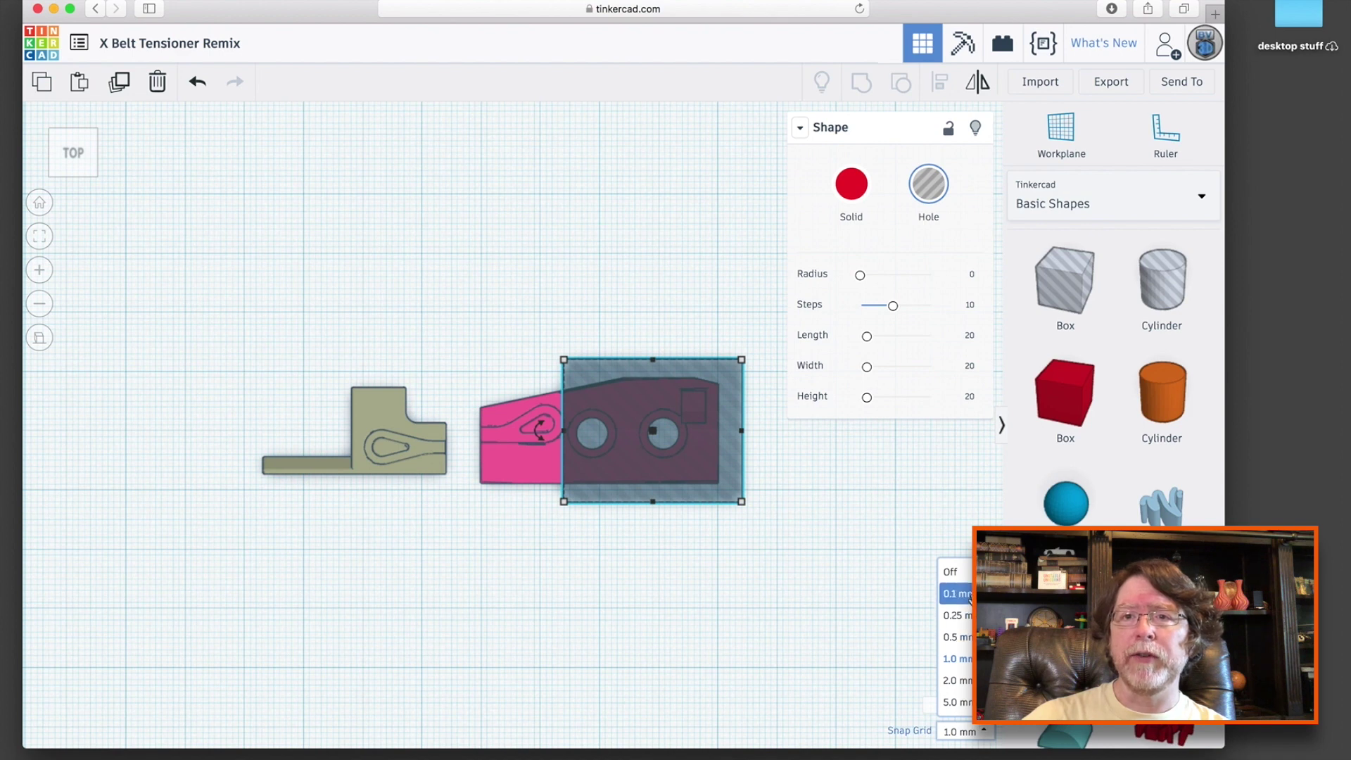
pyautogui.press('Return')
pyautogui.press('Right')
pyautogui.press('Right')
pyautogui.press('Right')
pyautogui.press('Right')
pyautogui.press('Right')
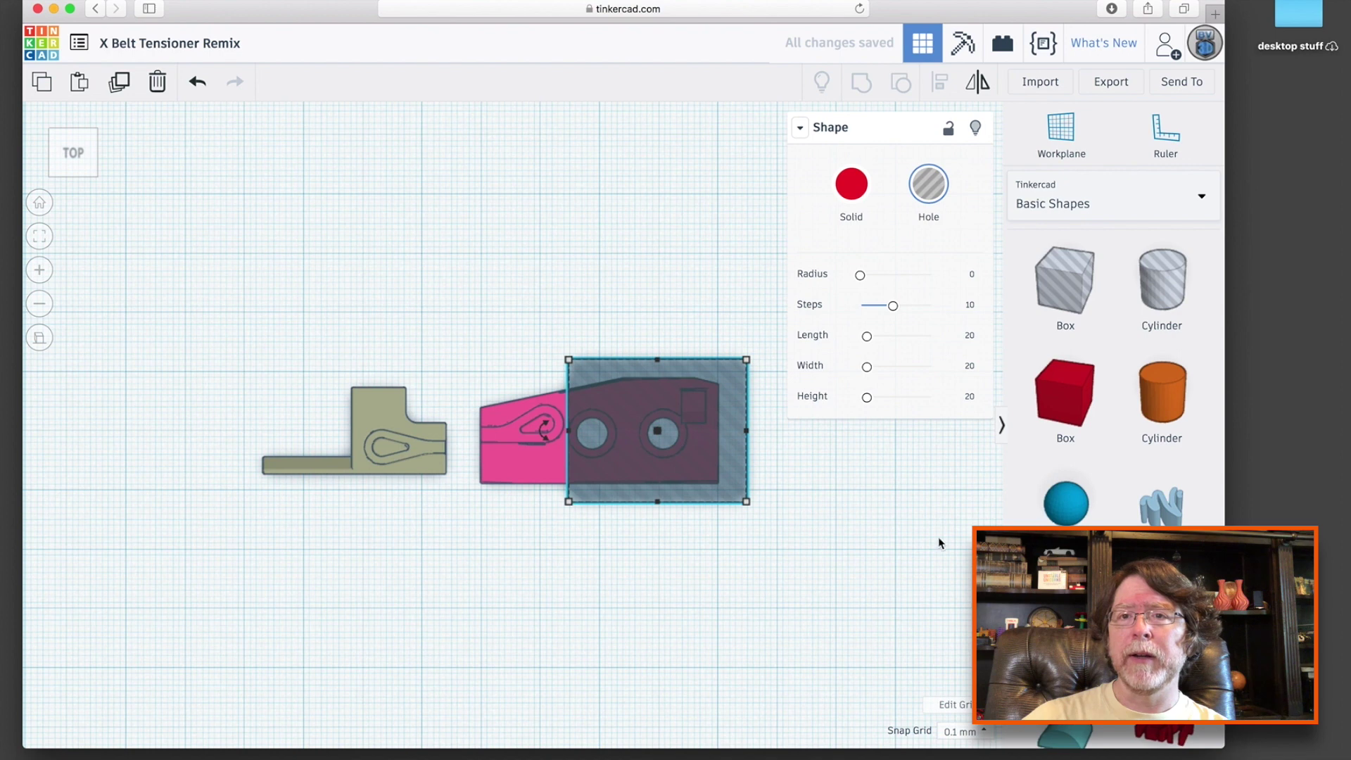
# - Duplicate the hole box over the pink part's lower strip and group all three shapes
pyautogui.click(729, 482)
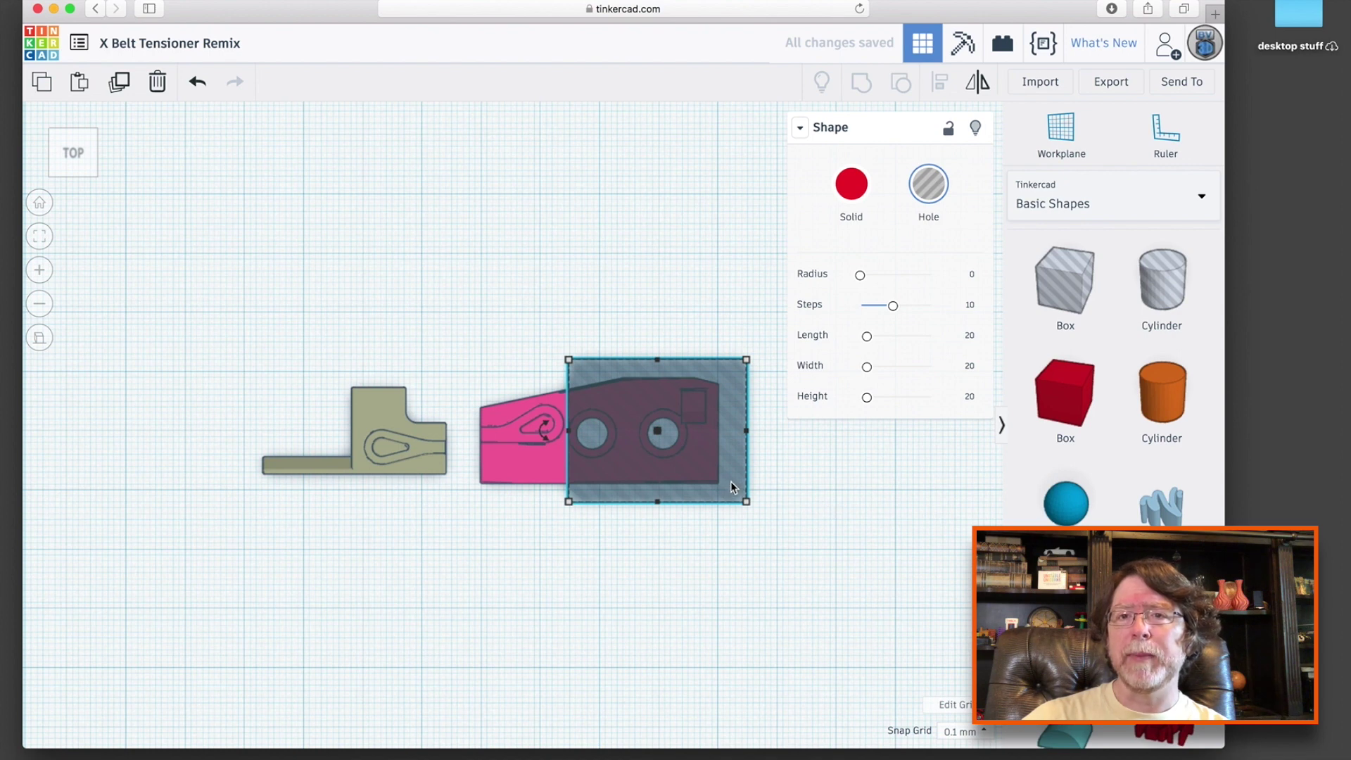
pyautogui.moveTo(732, 468); pyautogui.dragTo(632, 543)
pyautogui.press('Down')
pyautogui.press('Down')
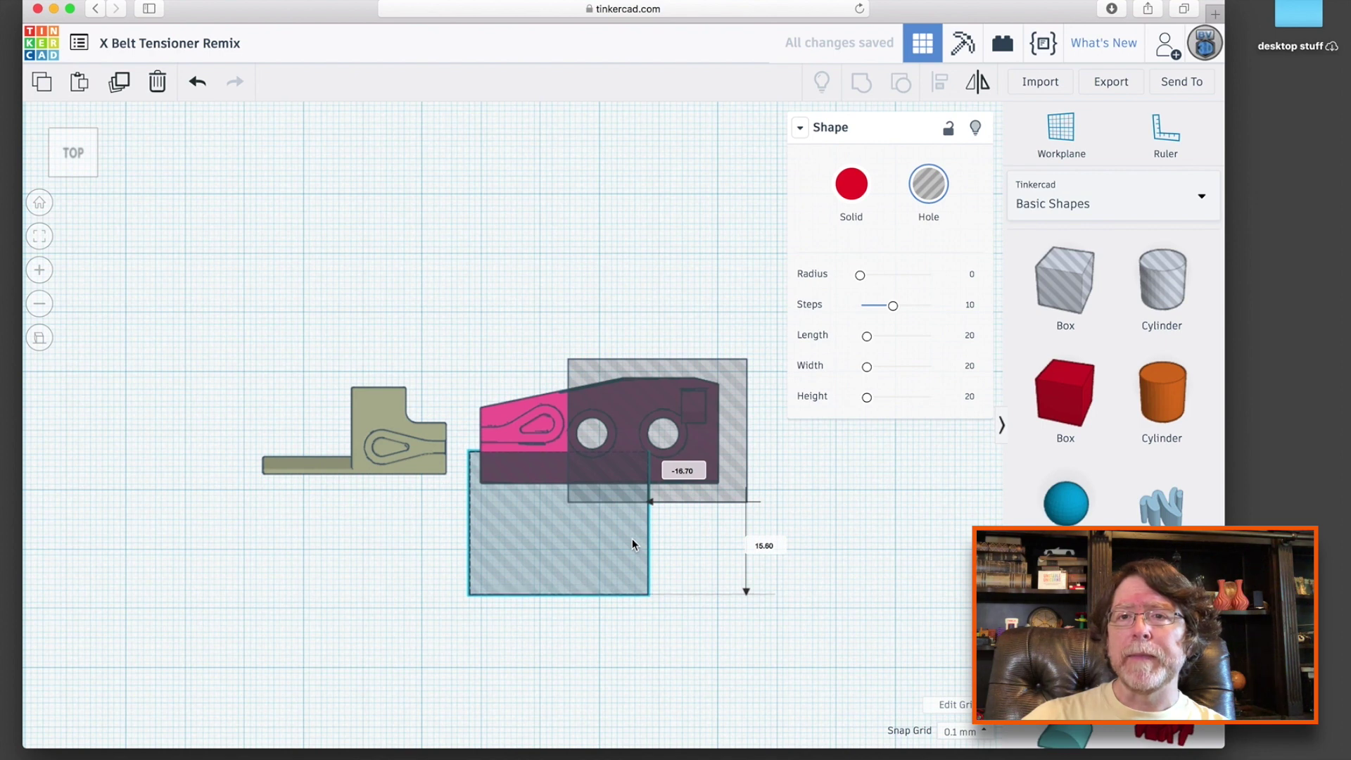
pyautogui.press('Right')
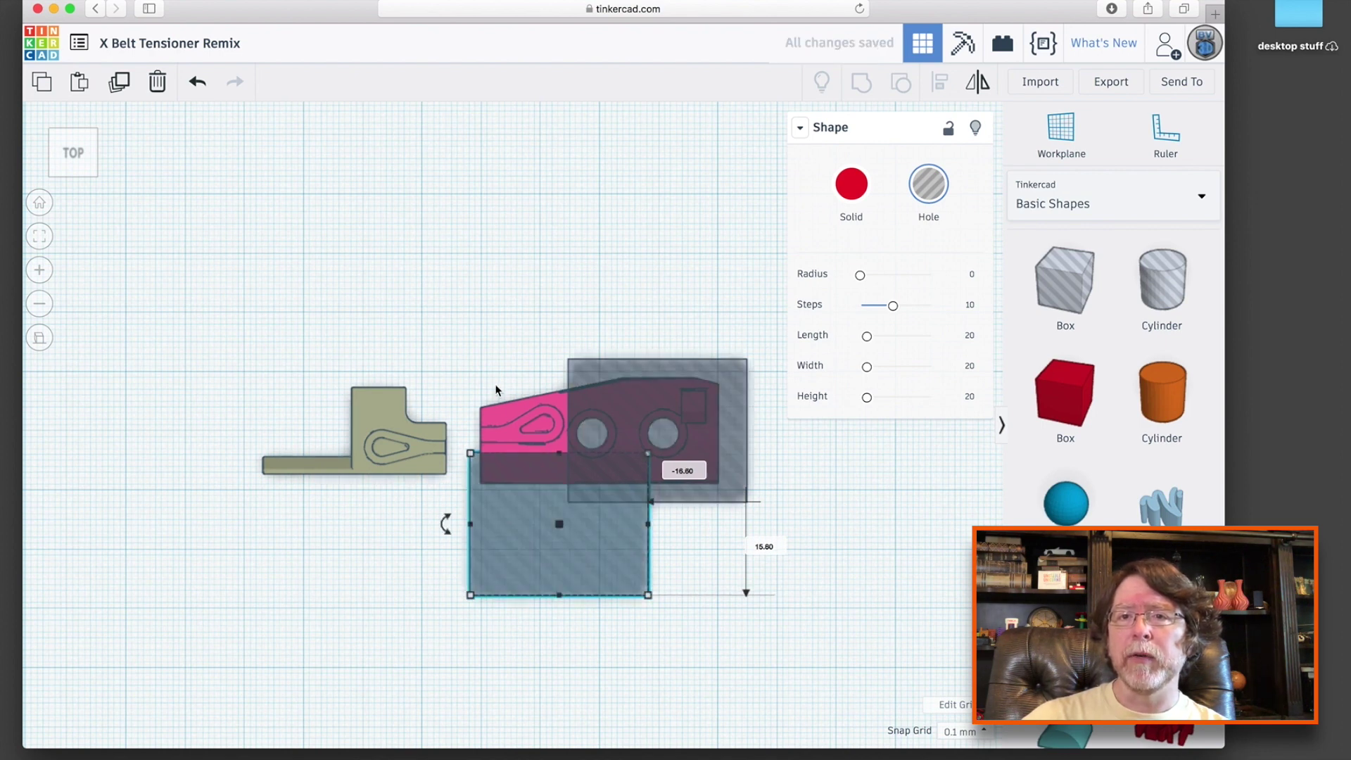
pyautogui.moveTo(497, 386); pyautogui.dragTo(552, 418)
pyautogui.moveTo(610, 480); pyautogui.dragTo(610, 480)
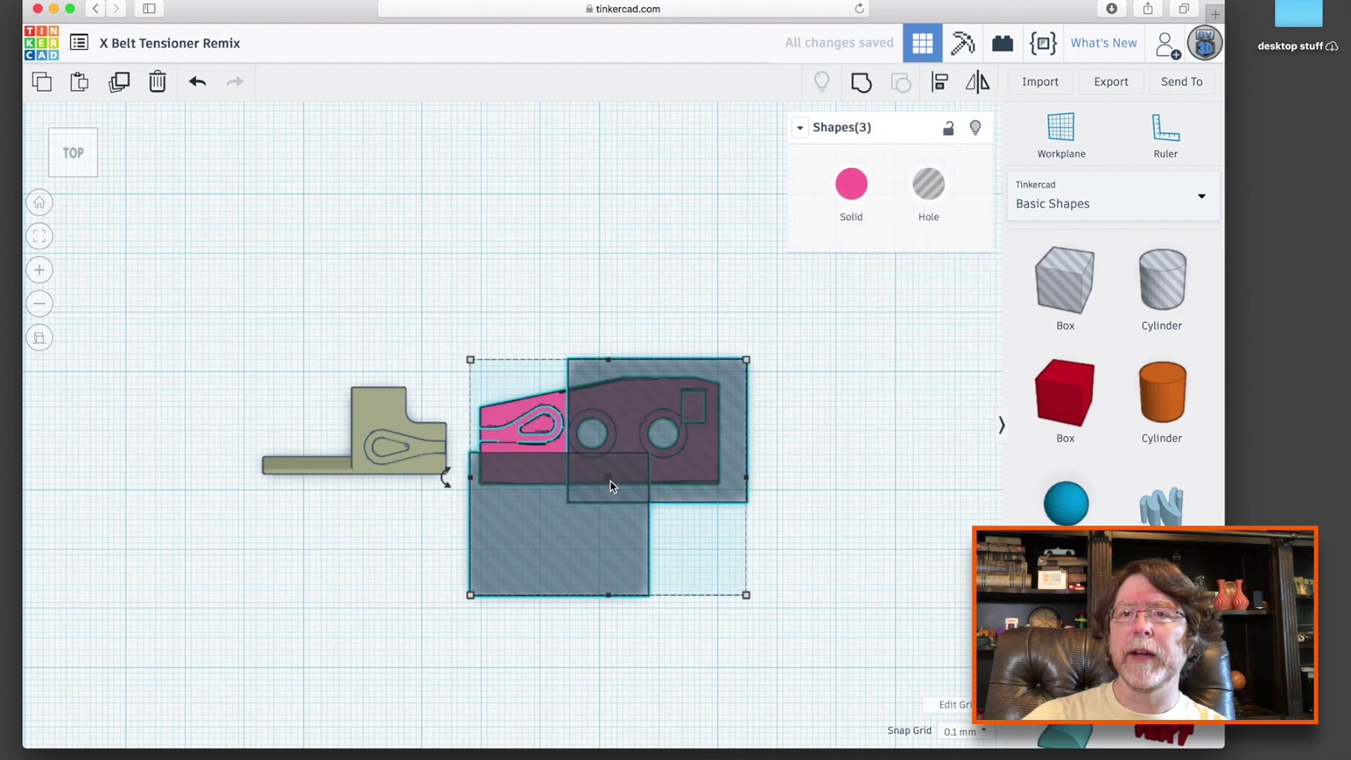
pyautogui.click(861, 82)
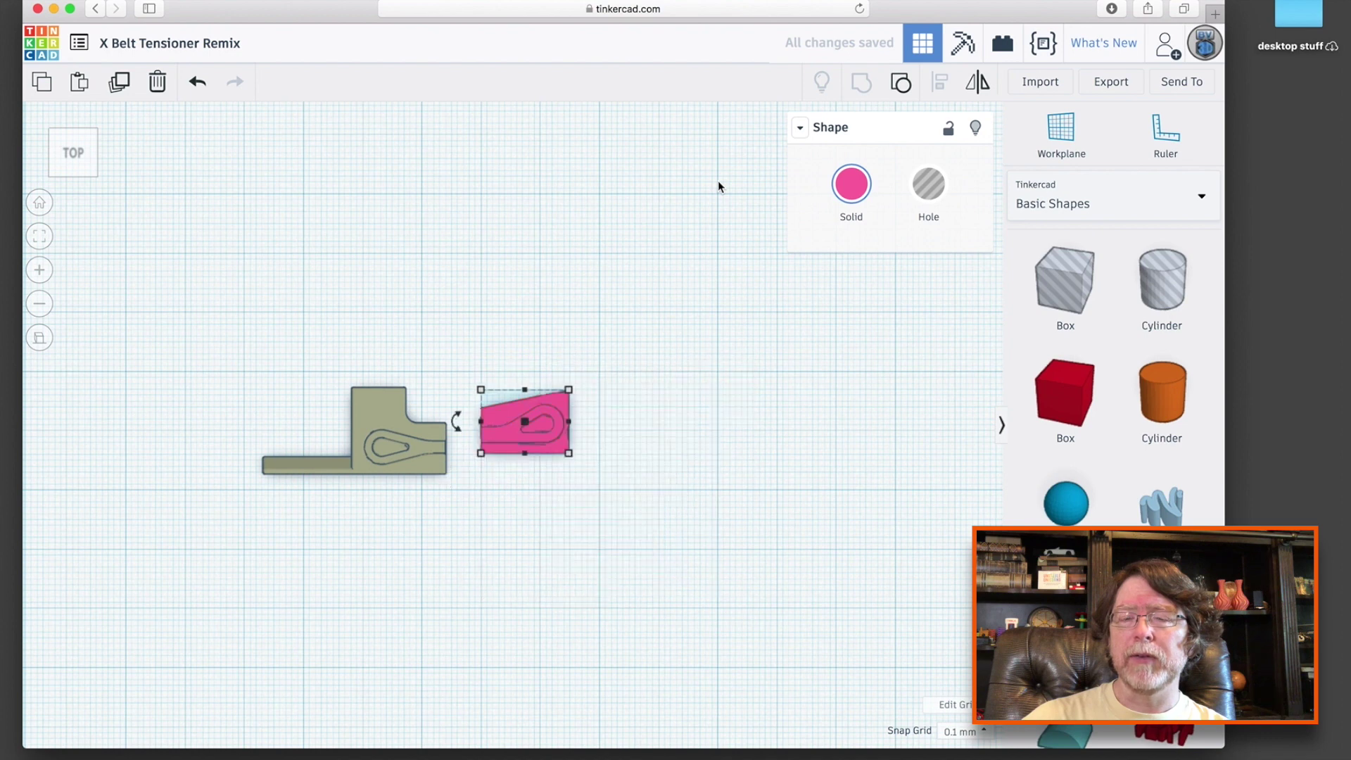
# - Flip the trimmed pink belt-loop piece left-to-right and make it a hole shape
pyautogui.click(660, 380)
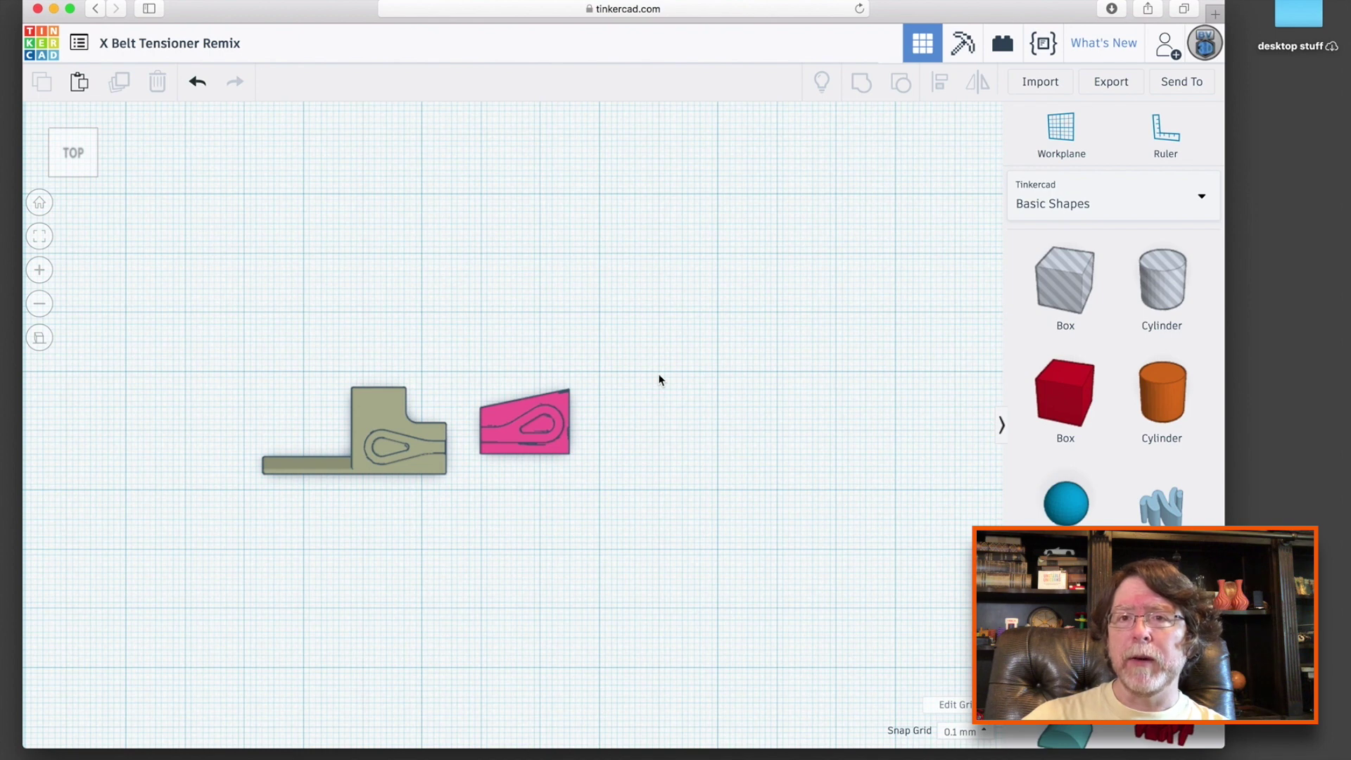
pyautogui.click(561, 428)
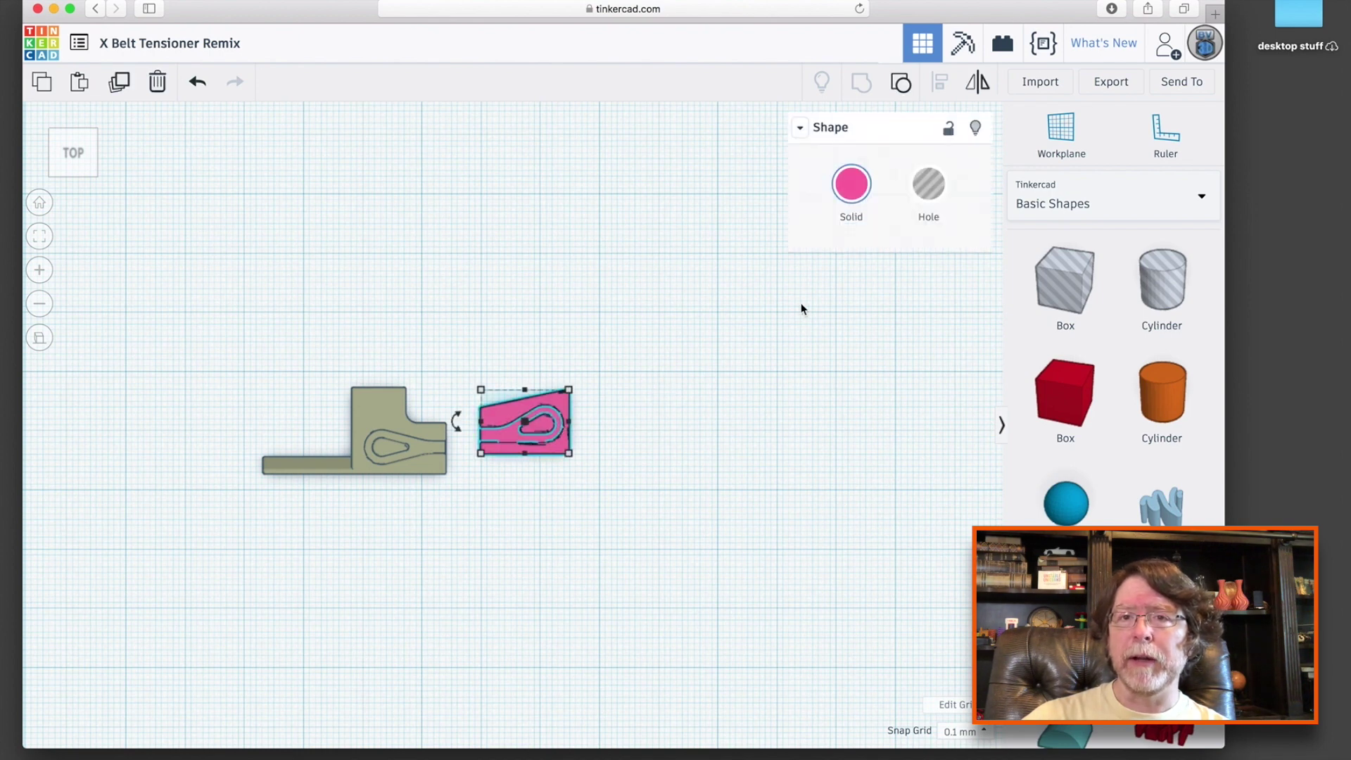
pyautogui.click(985, 89)
pyautogui.click(524, 474)
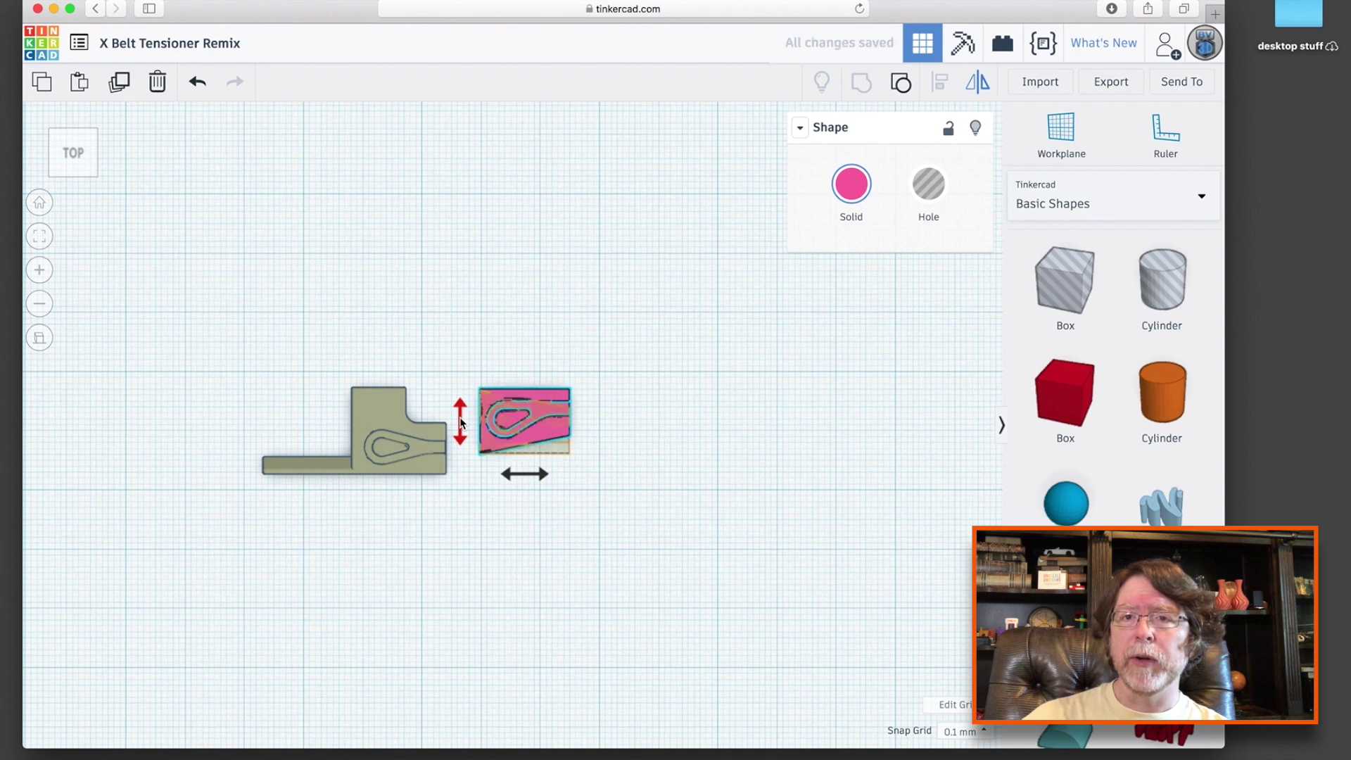
pyautogui.click(554, 432)
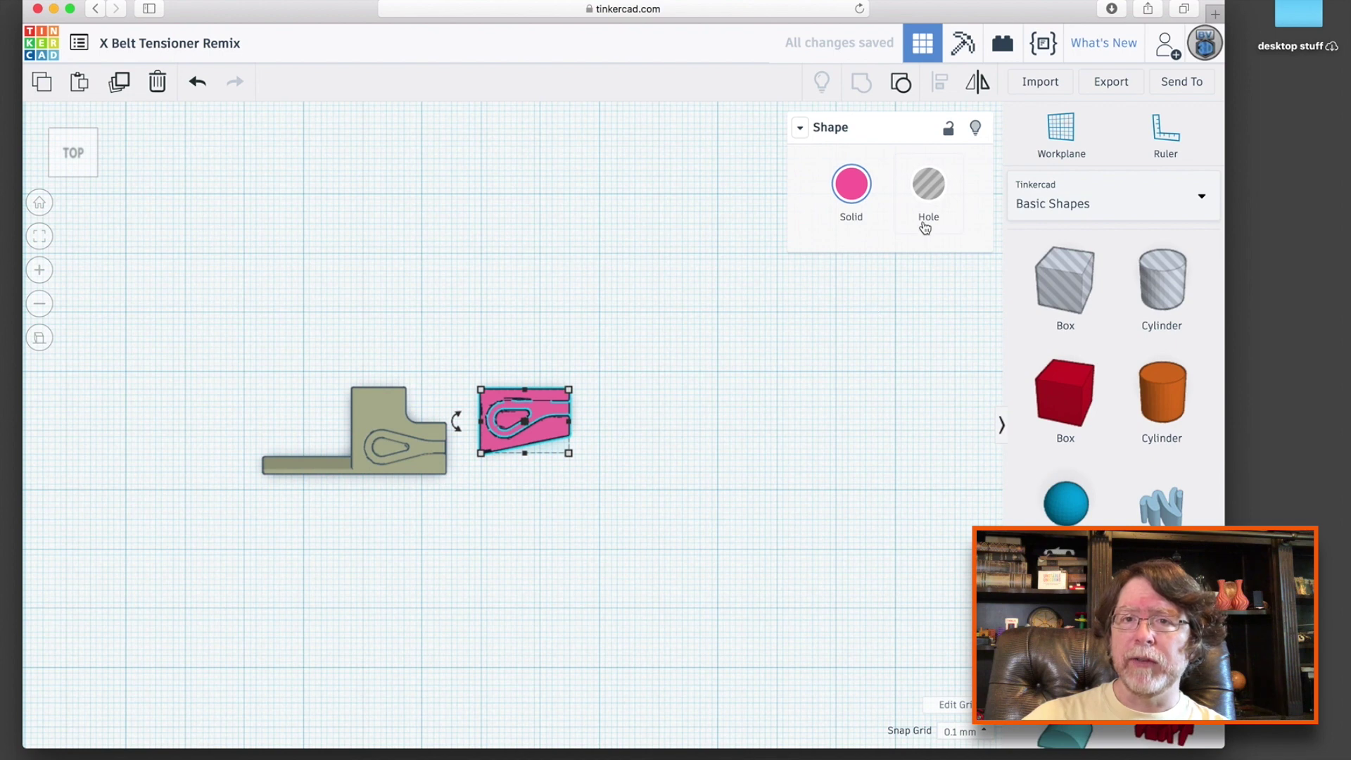
pyautogui.click(934, 192)
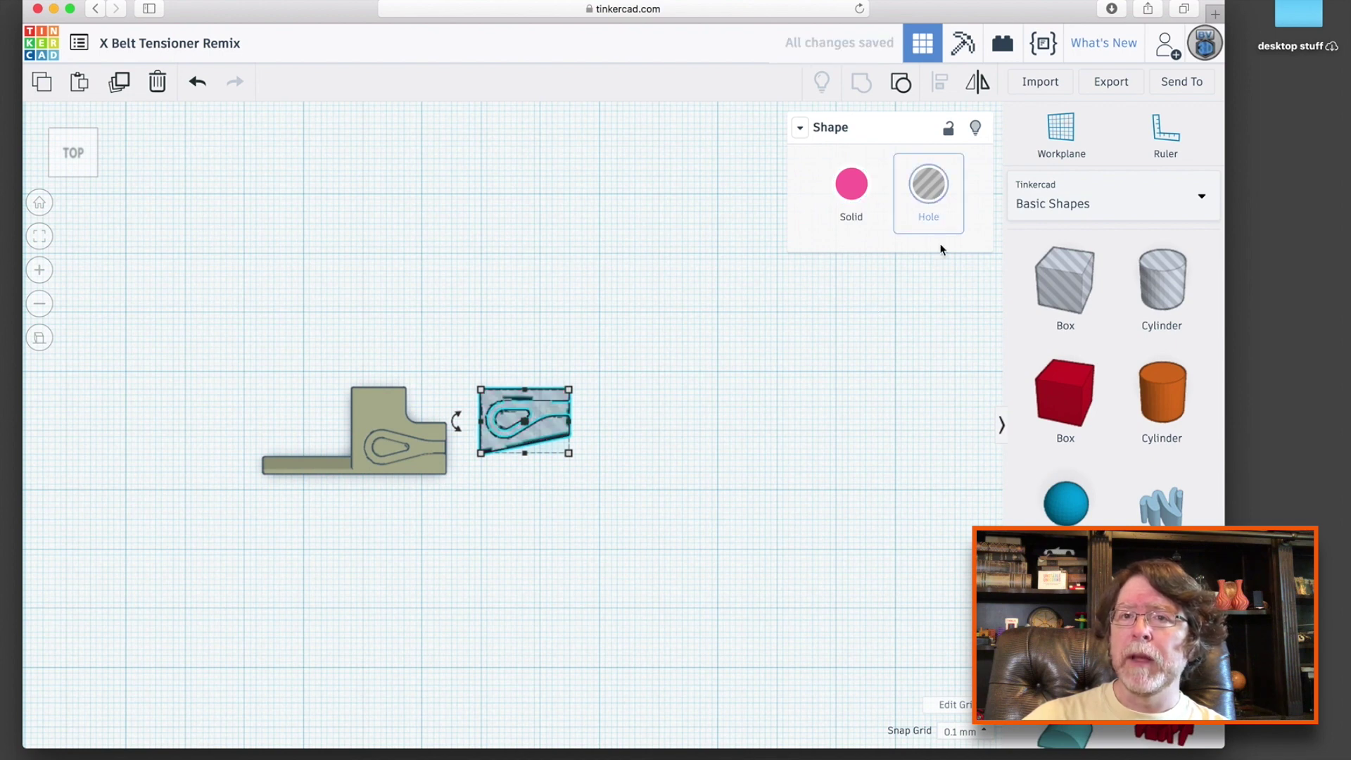
# - Add a box, make it a hole, and align it top and left with the mirrored piece
pyautogui.moveTo(1067, 413); pyautogui.dragTo(543, 449)
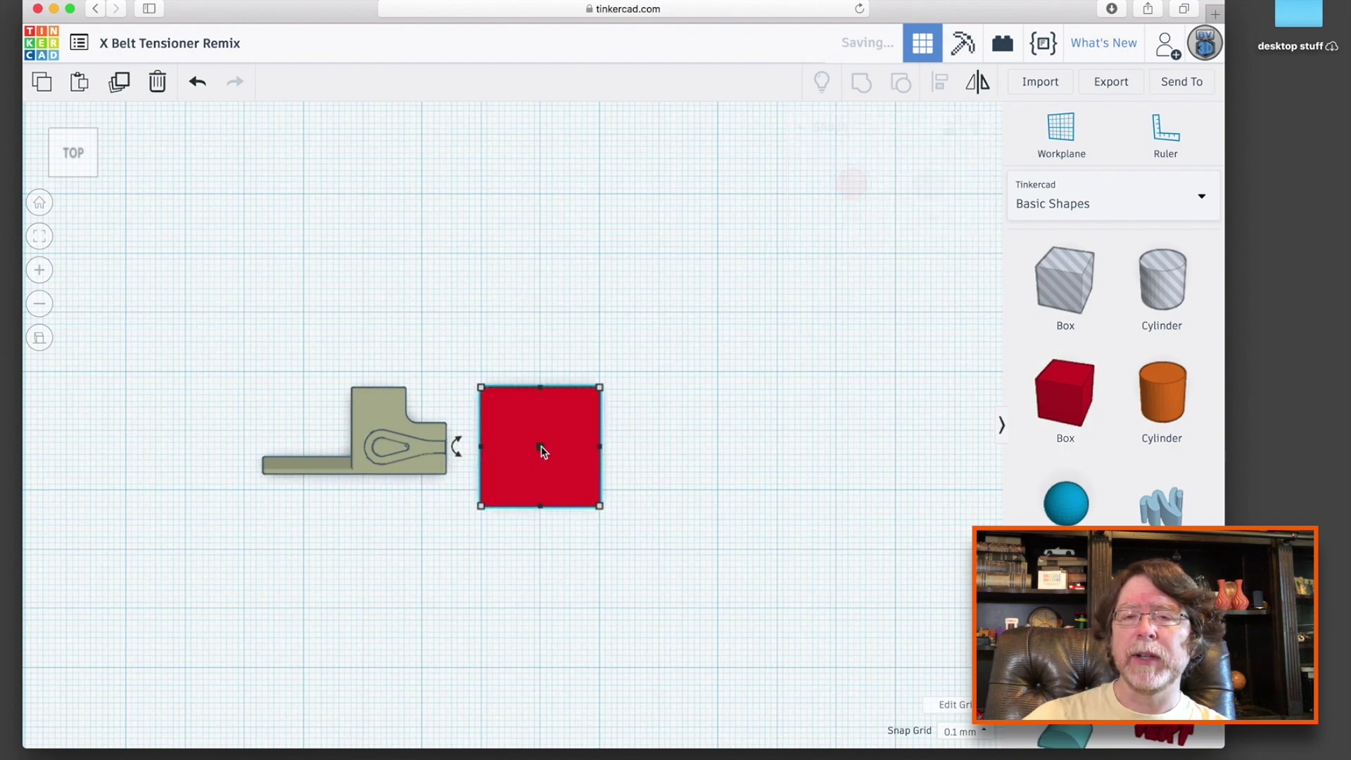
pyautogui.scroll(2, 543, 449)
pyautogui.scroll(3, 558, 460)
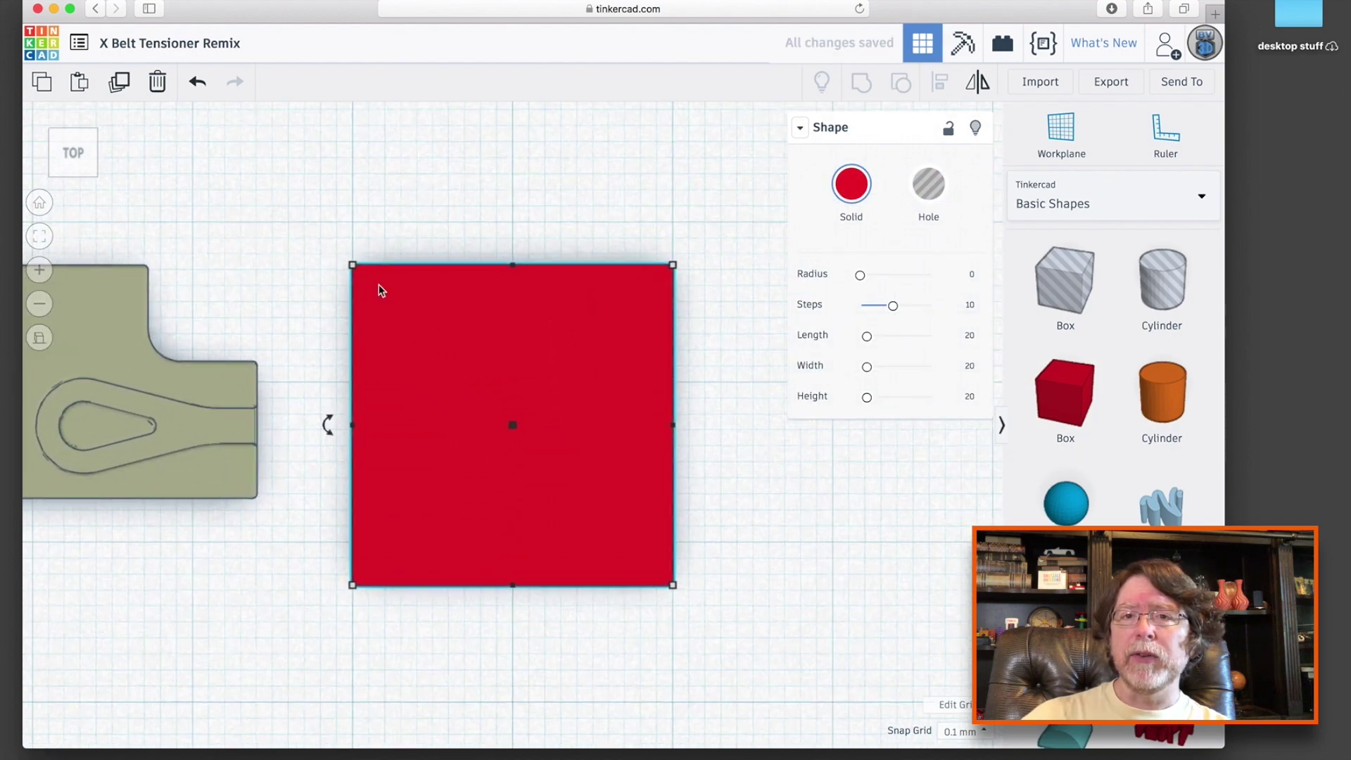
pyautogui.click(918, 190)
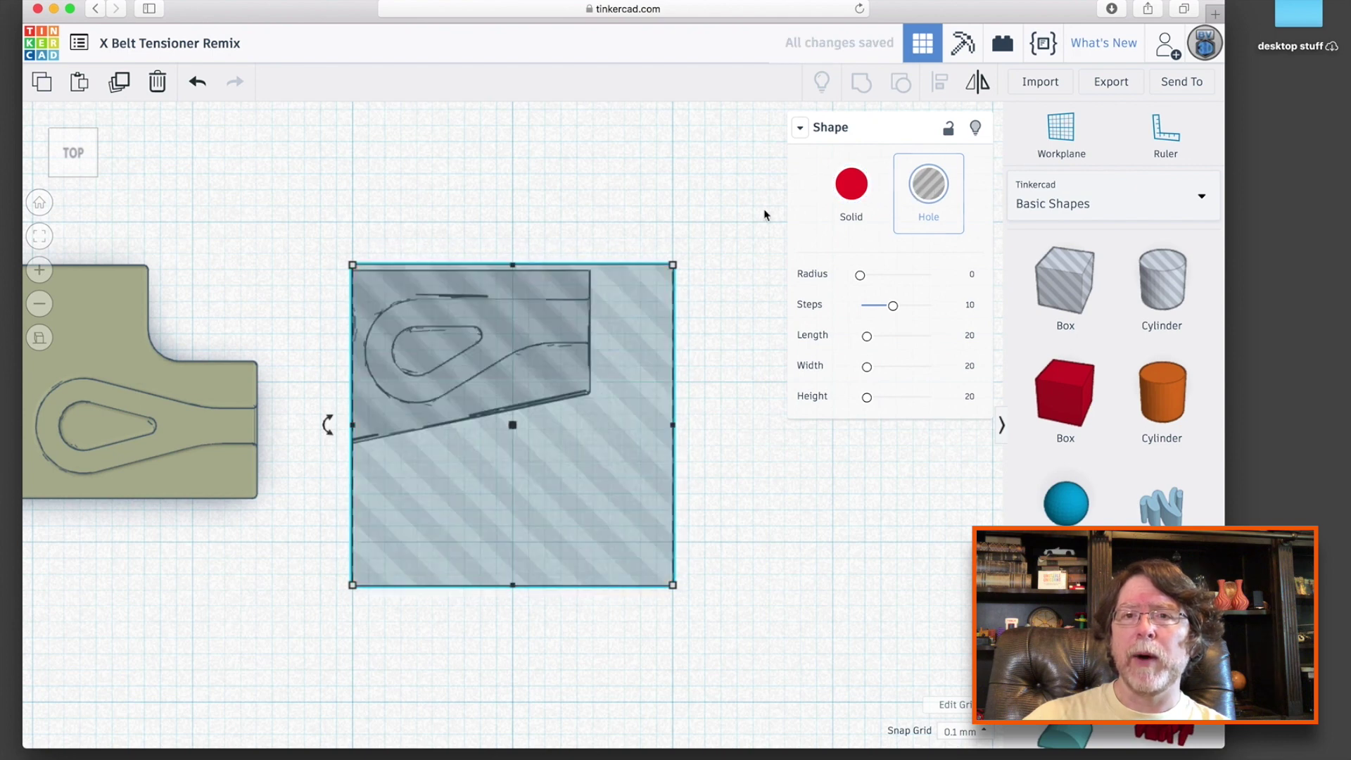
pyautogui.moveTo(457, 346); pyautogui.dragTo(459, 348)
pyautogui.press('l')
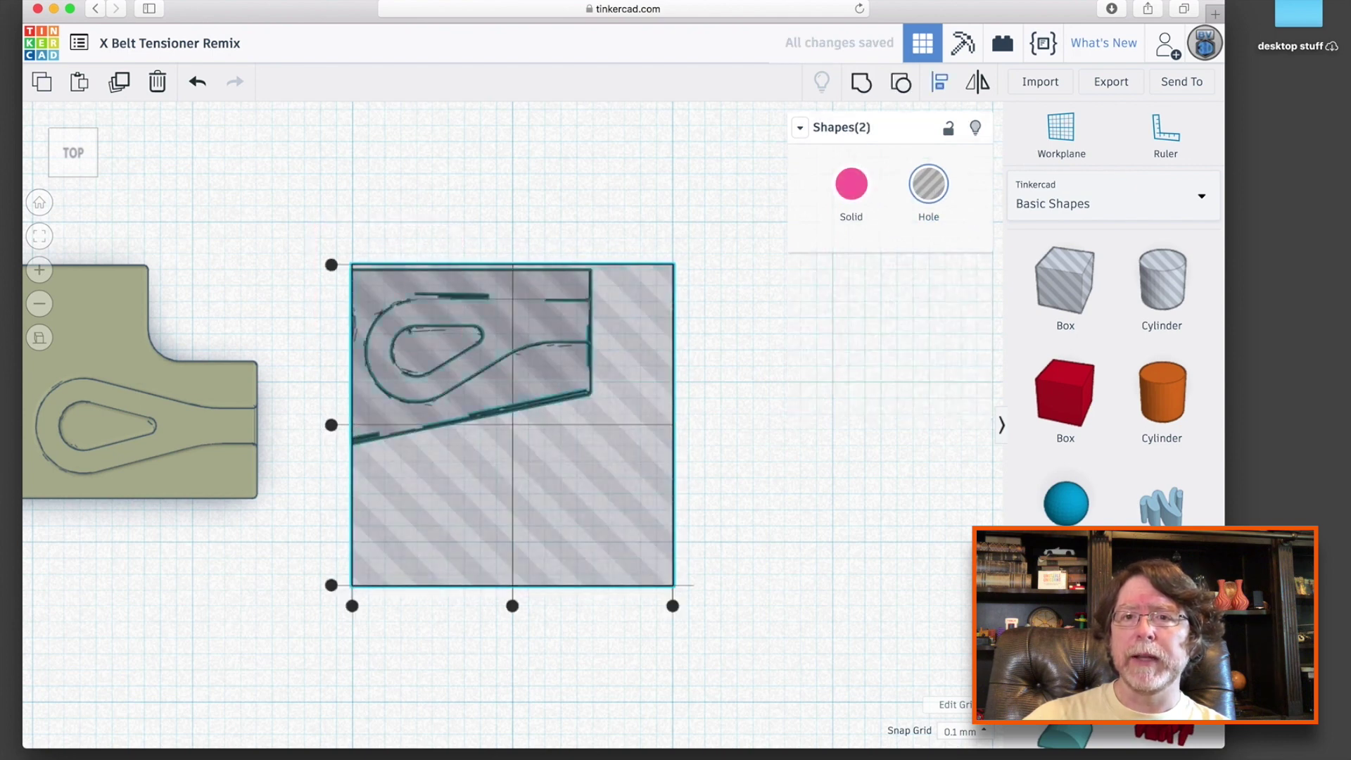
pyautogui.click(331, 265)
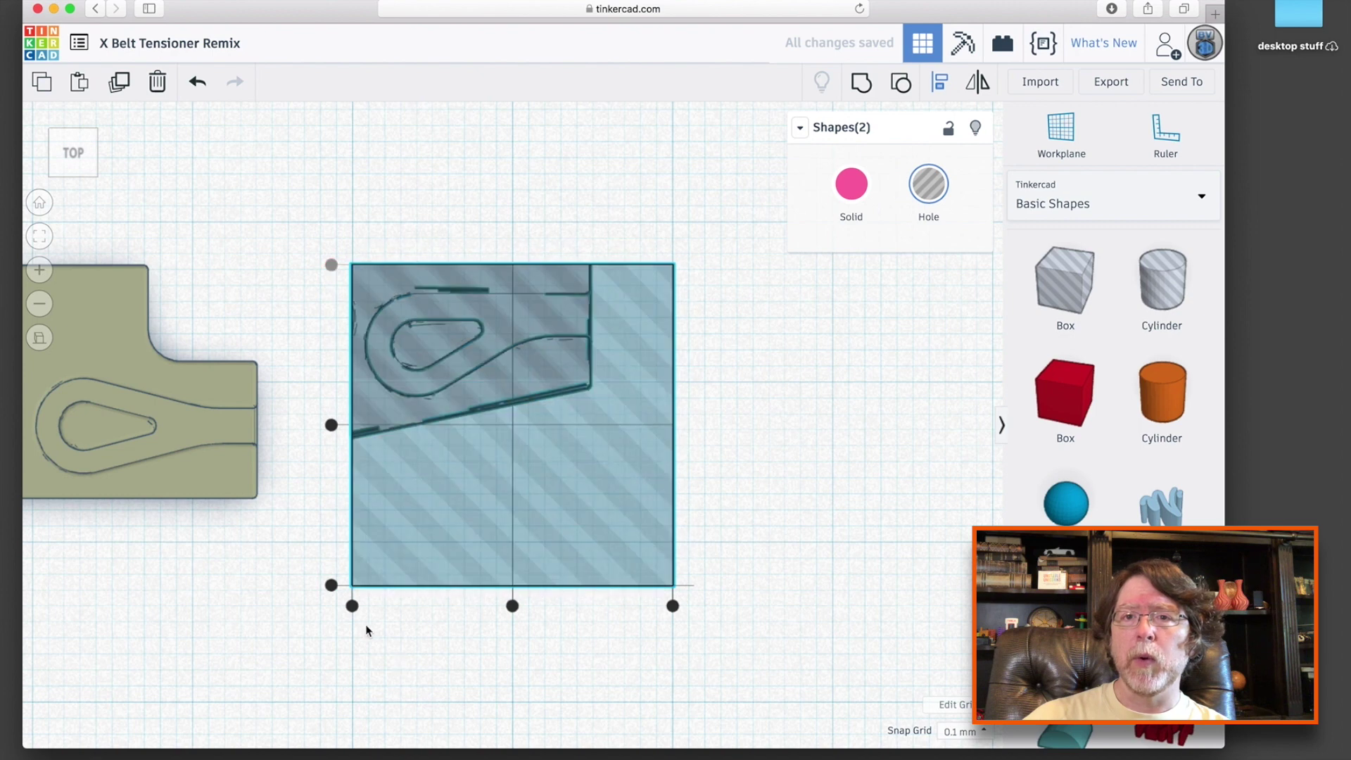
pyautogui.click(352, 606)
pyautogui.click(555, 668)
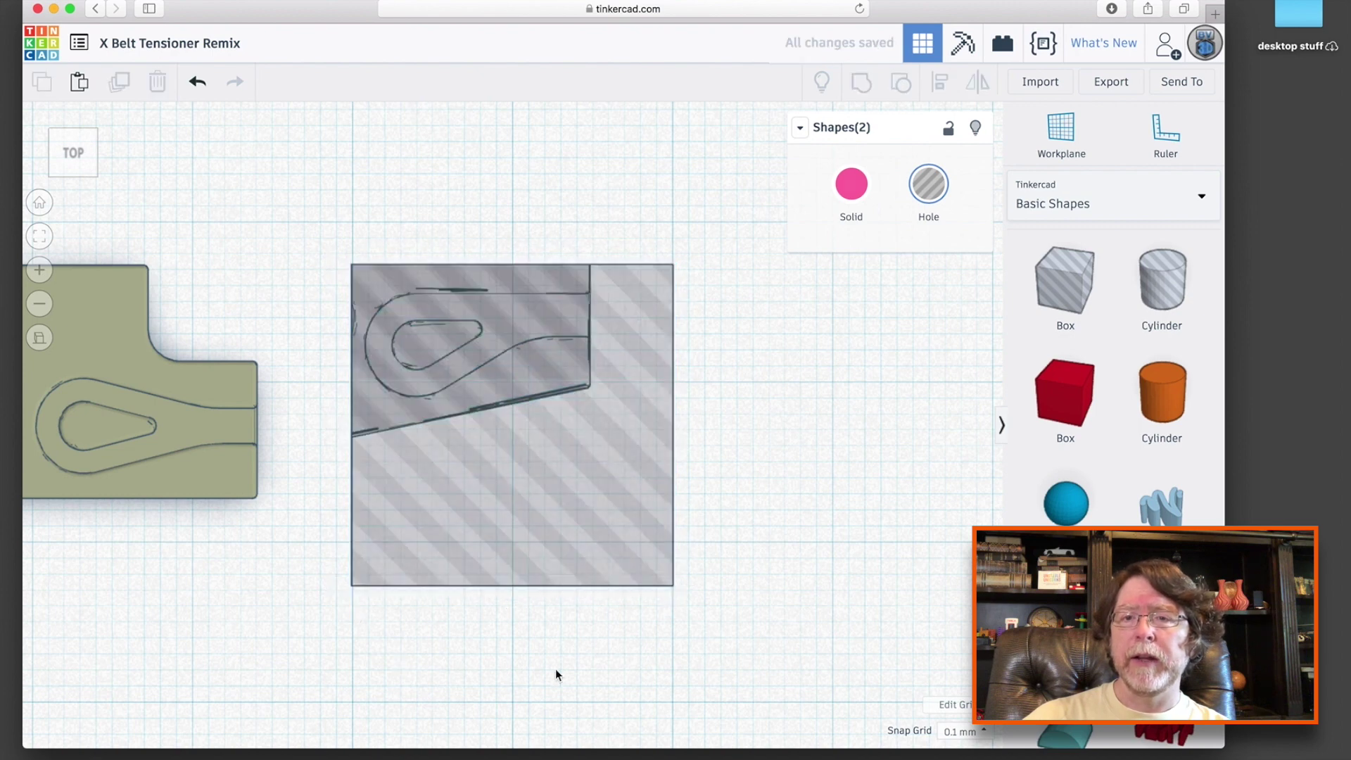
# - Resize the box hole to 14.92 × 8.60 mm over the piece's upper portion
pyautogui.click(583, 493)
pyautogui.moveTo(671, 583); pyautogui.dragTo(590, 407)
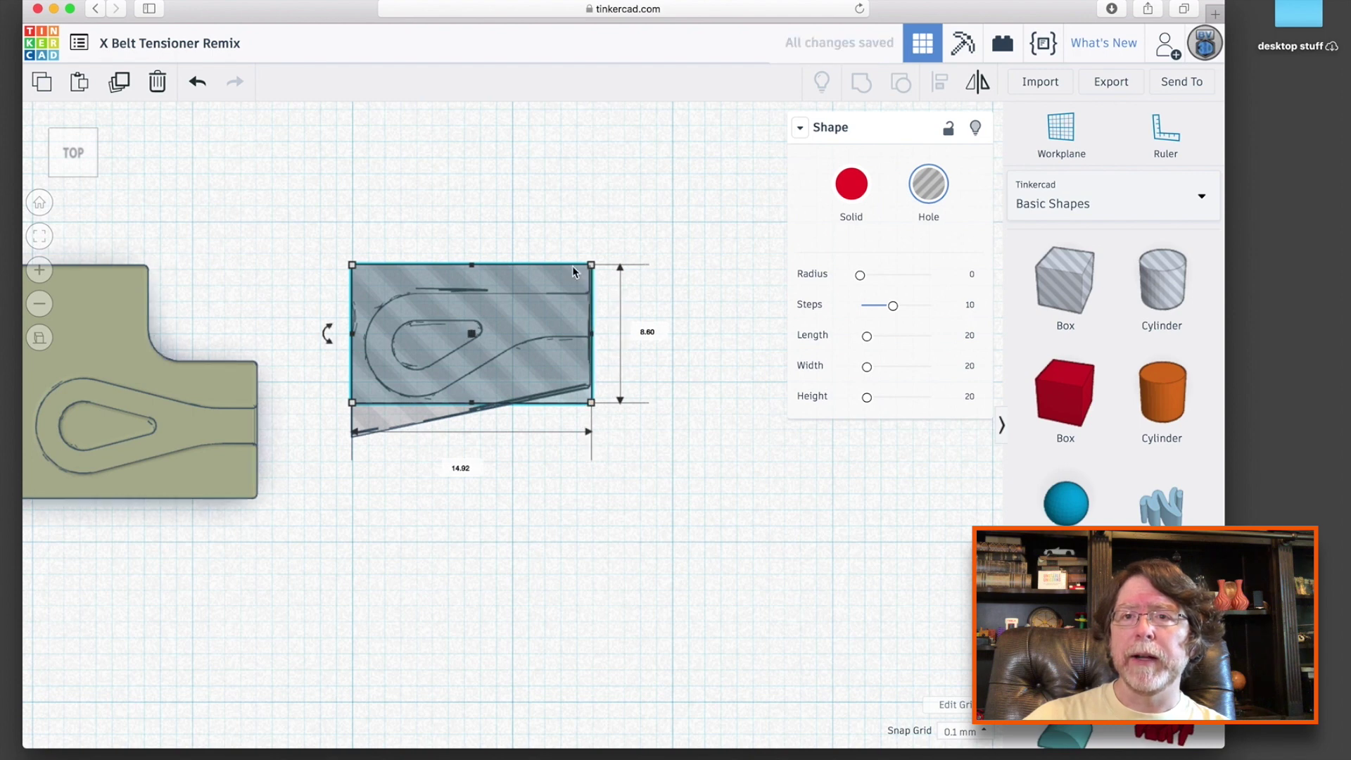
pyautogui.press('super+a')
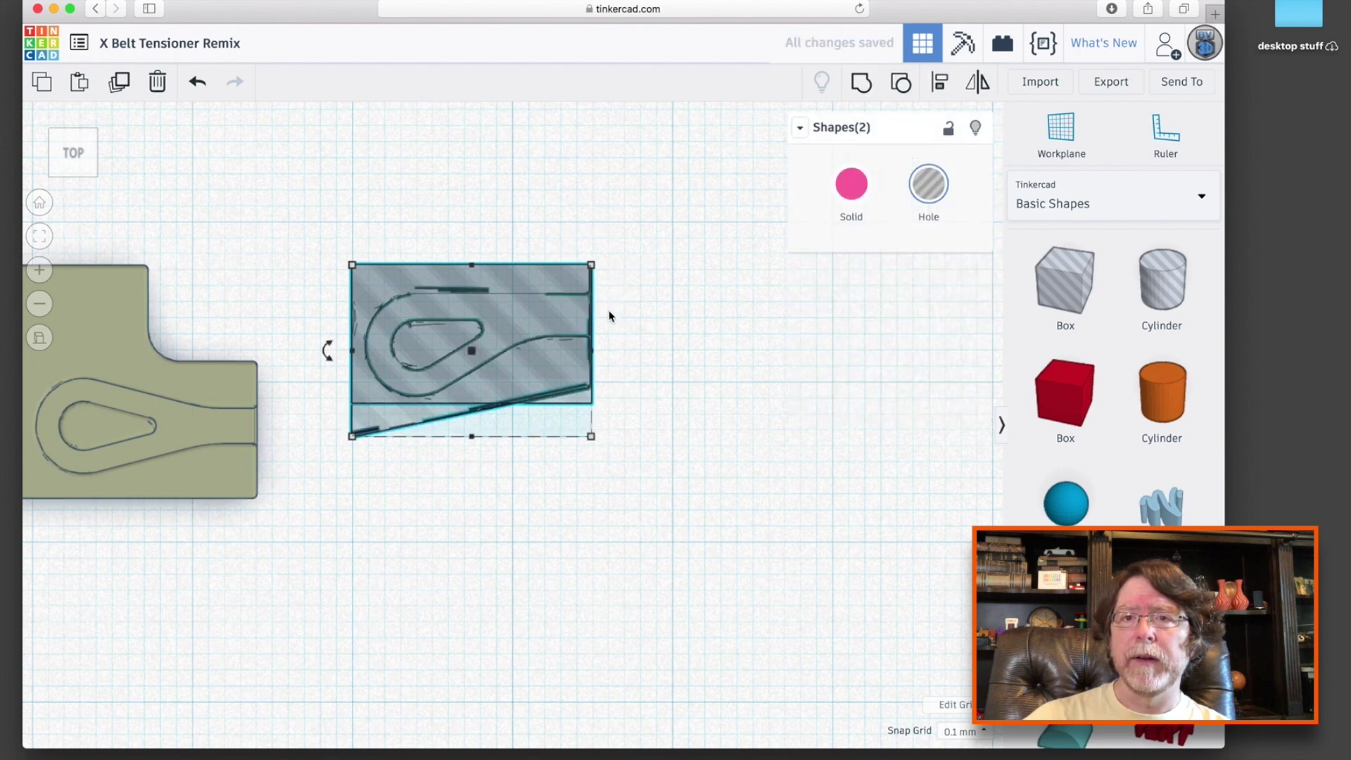
pyautogui.click(616, 319)
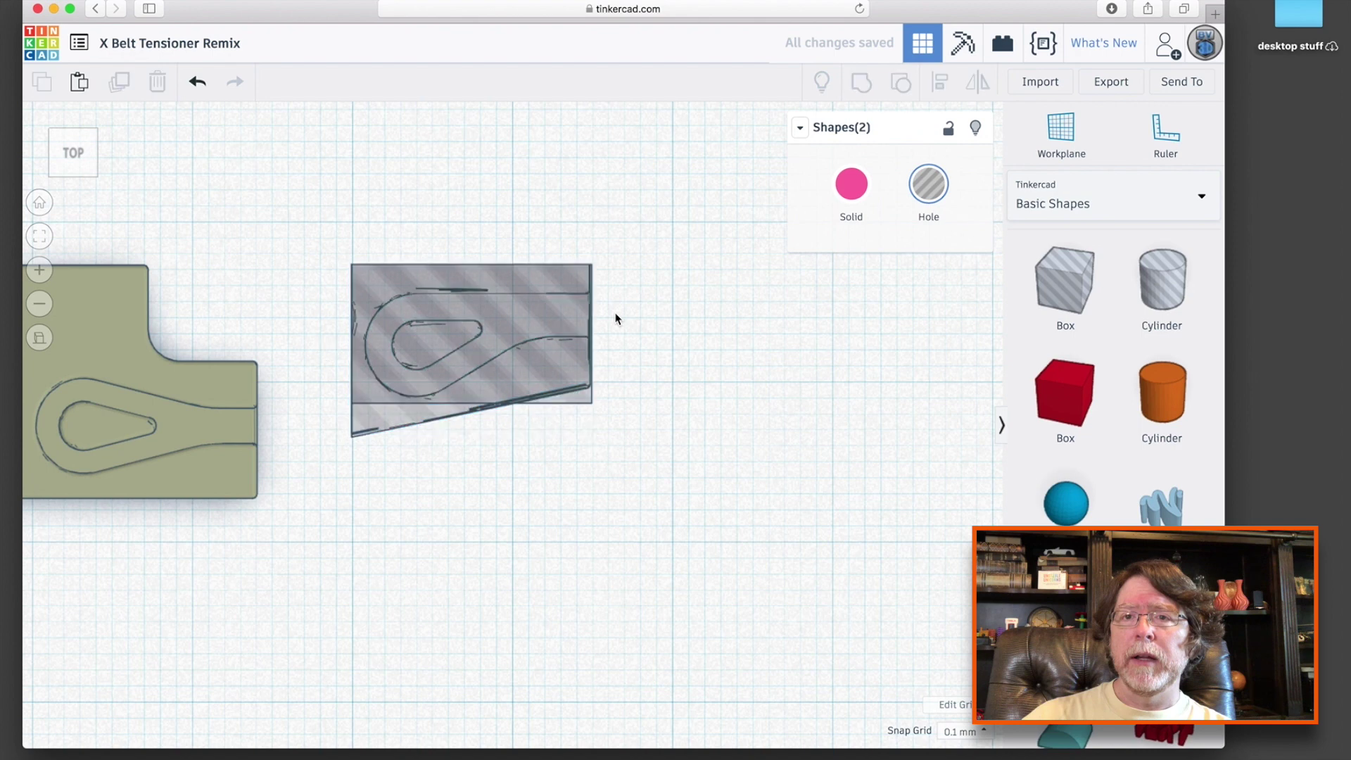
# - Make the box solid, group it with the wedge cutout, and set the group to Hole
pyautogui.click(581, 398)
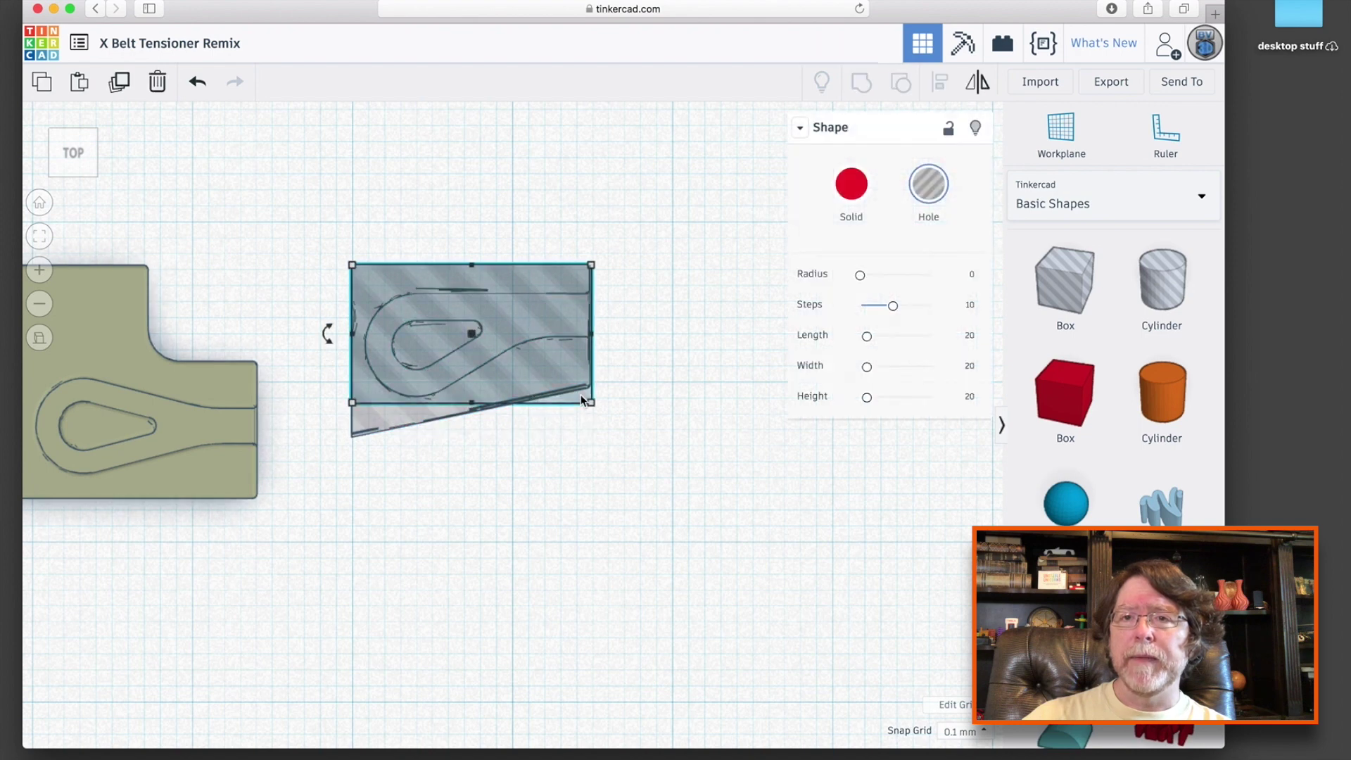
pyautogui.click(852, 184)
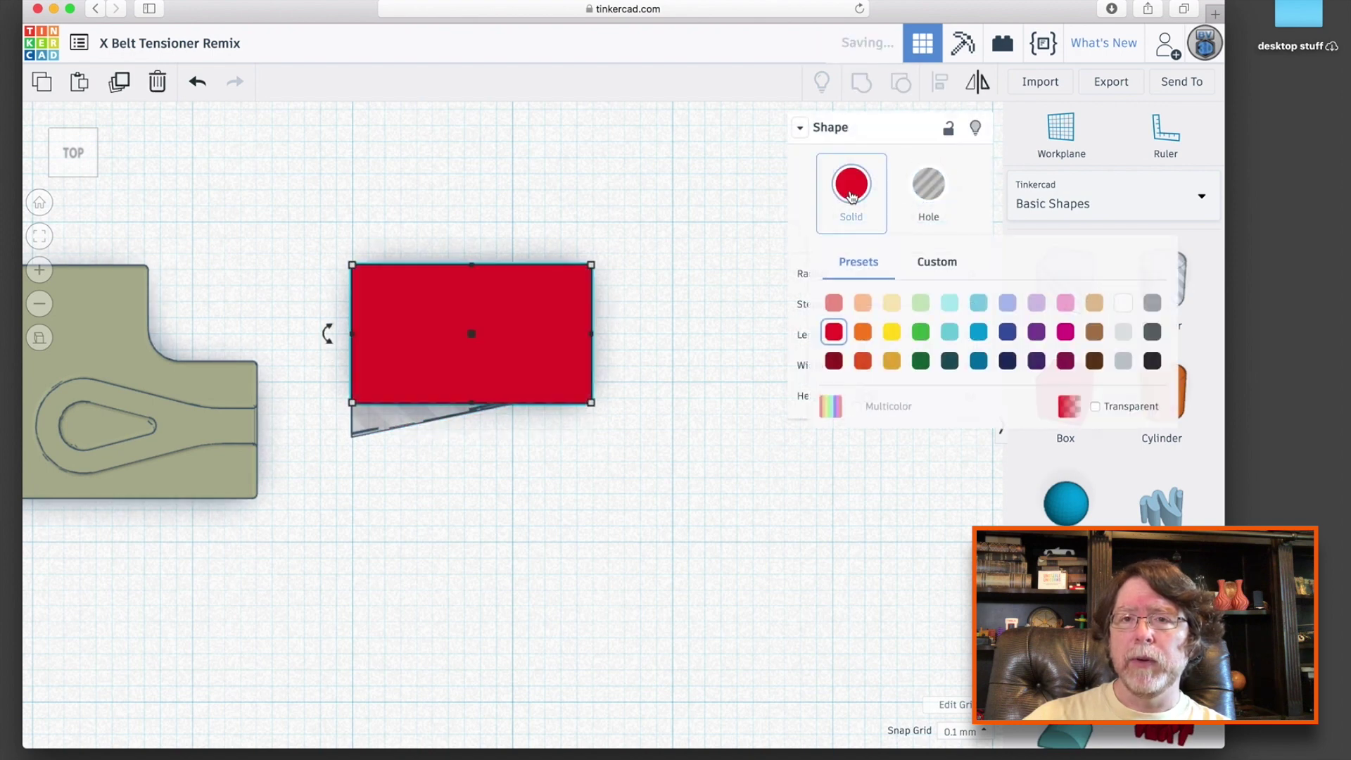
pyautogui.click(572, 456)
pyautogui.moveTo(572, 451); pyautogui.dragTo(468, 365)
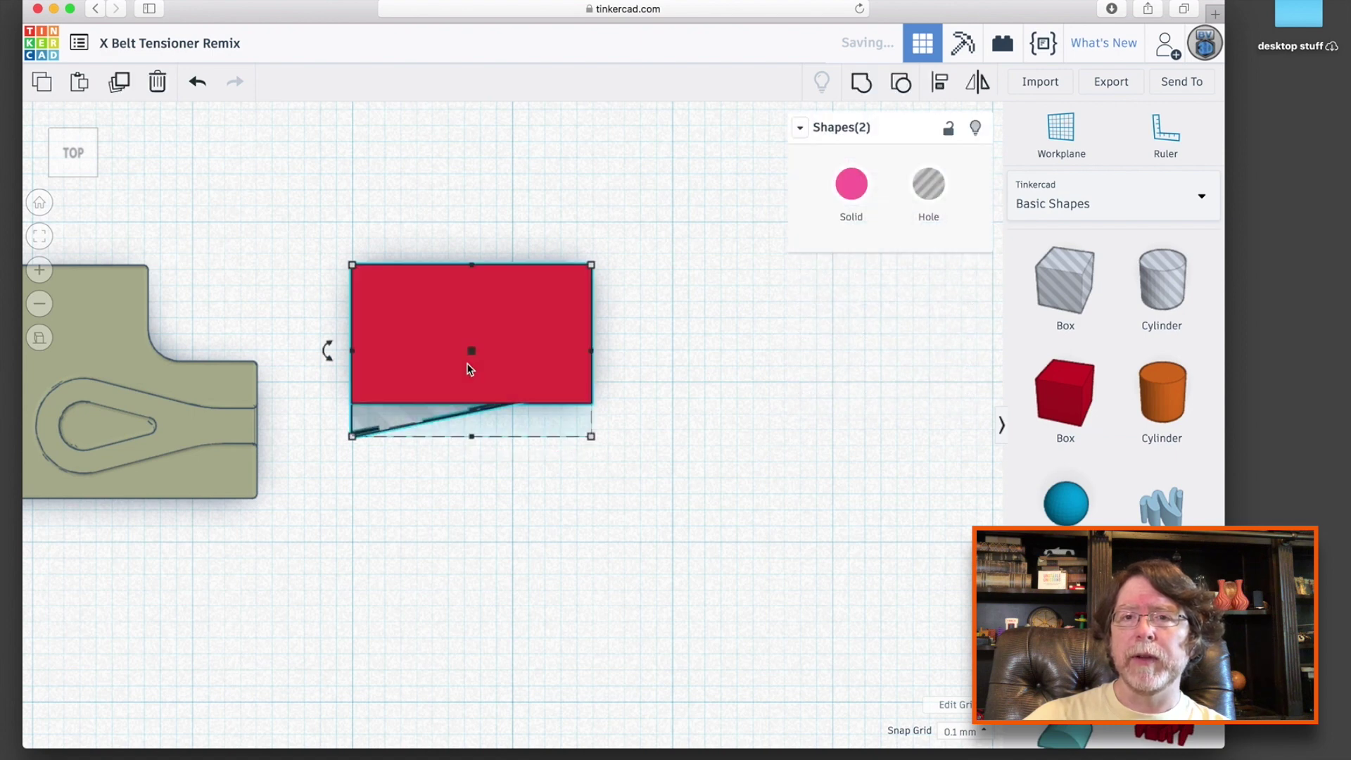
pyautogui.click(862, 82)
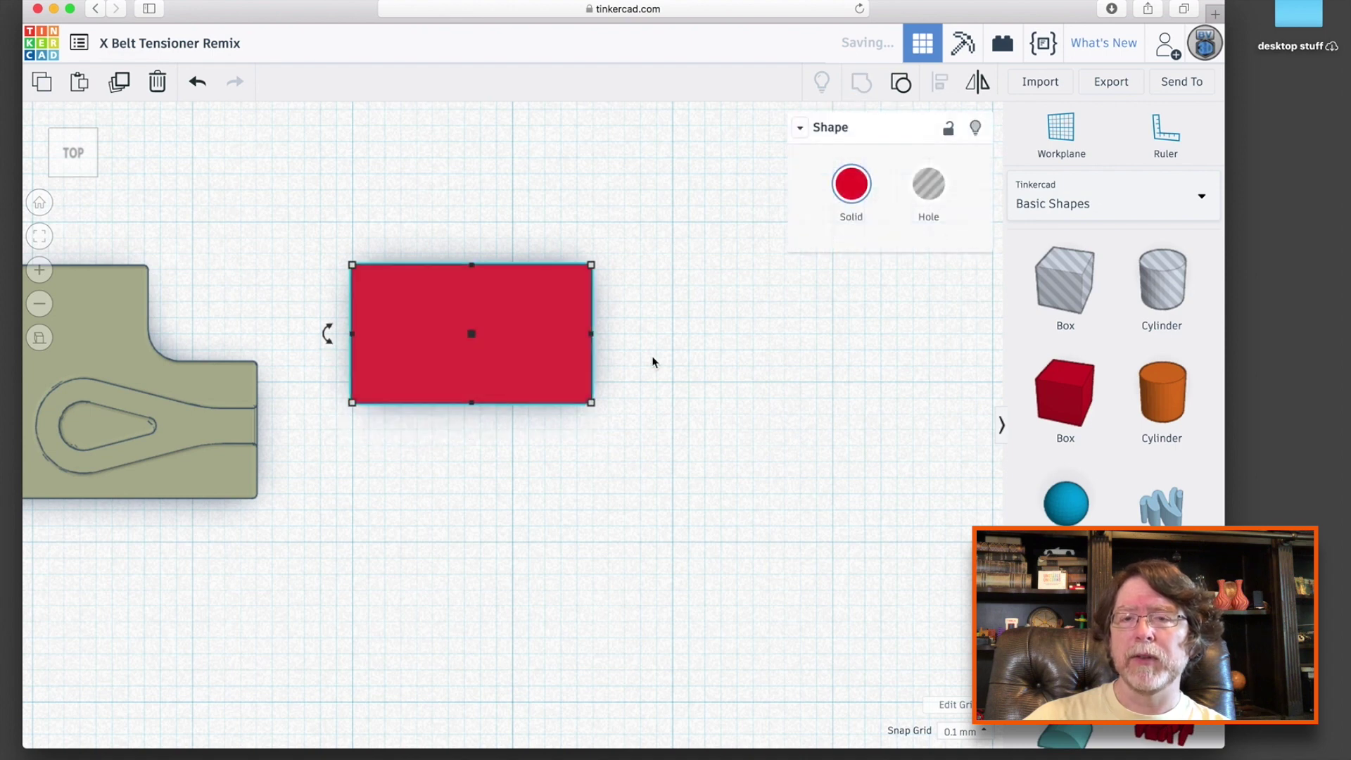
pyautogui.click(929, 184)
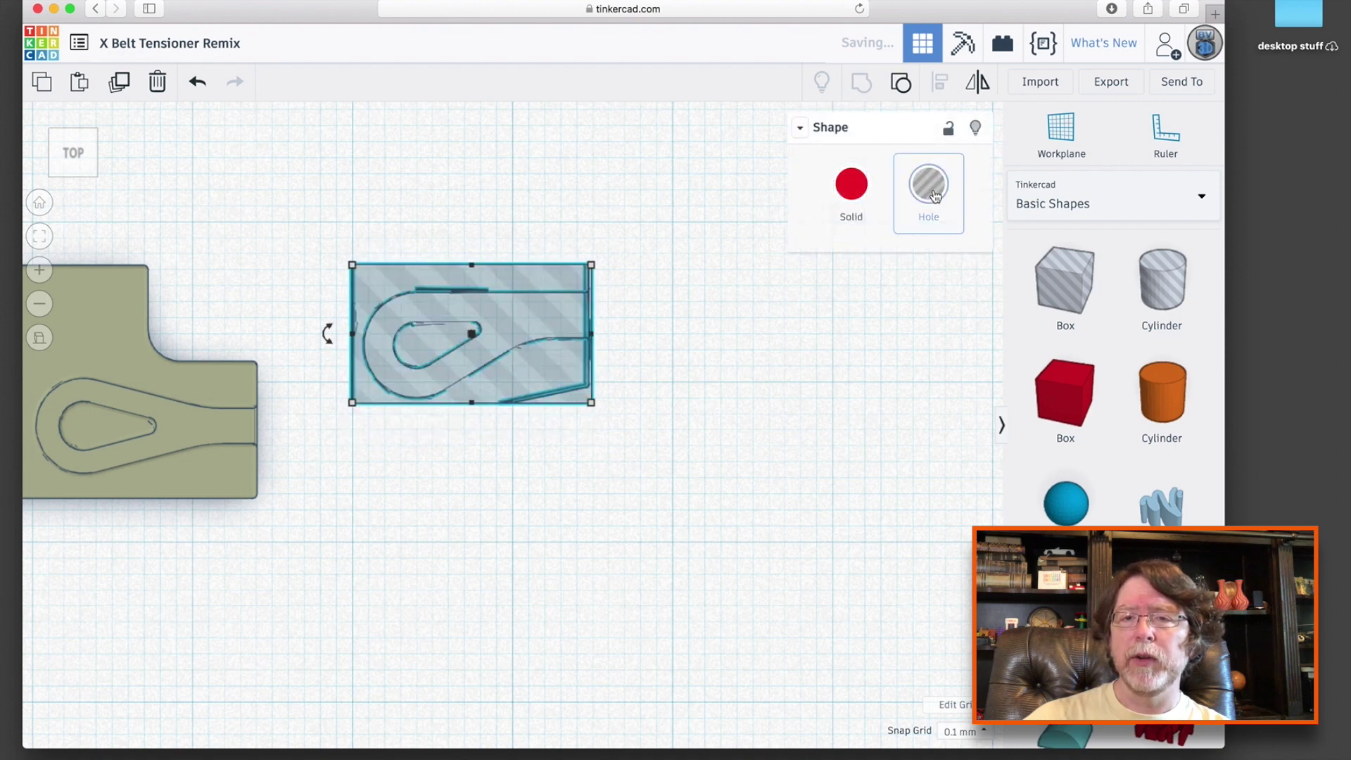
pyautogui.click(651, 395)
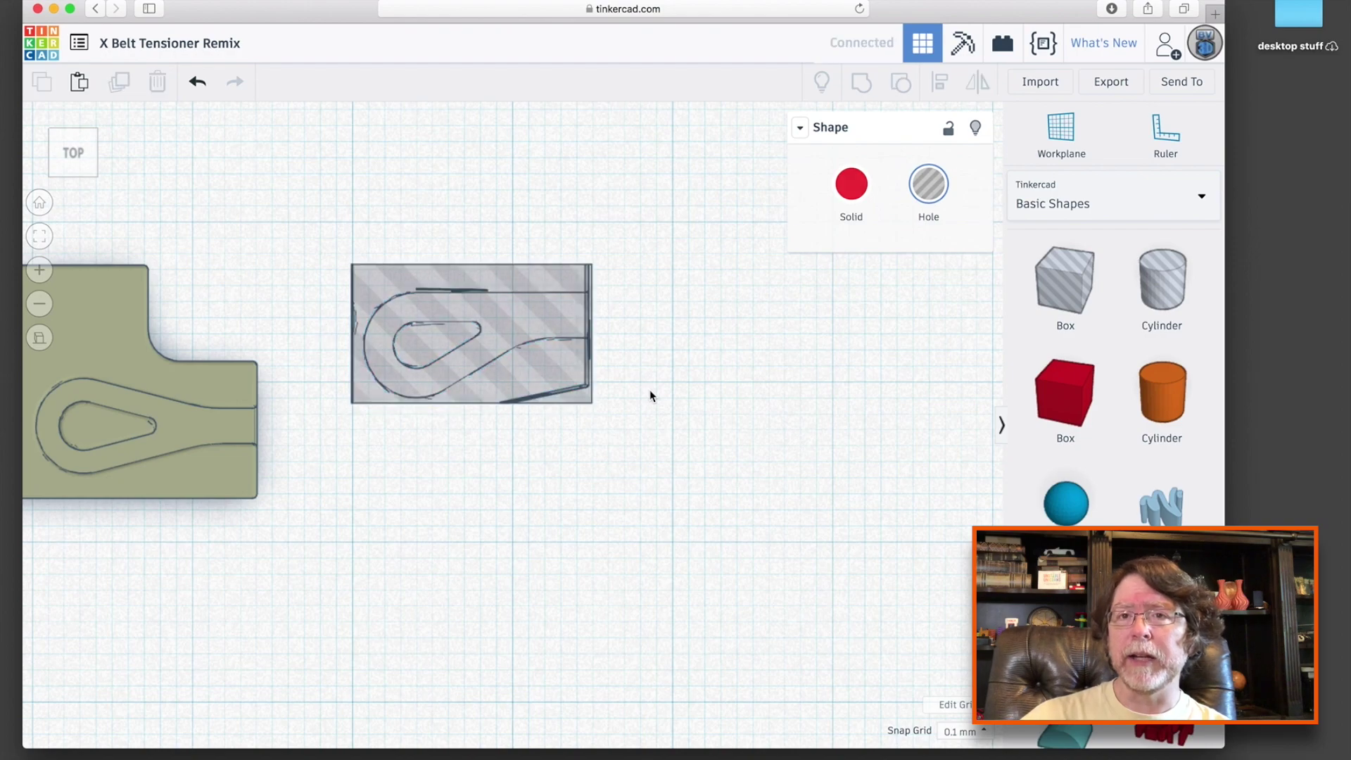
# - Move the grouped hole shape to the right of the green tensioner block
pyautogui.moveTo(649, 392); pyautogui.dragTo(662, 264, button='right')
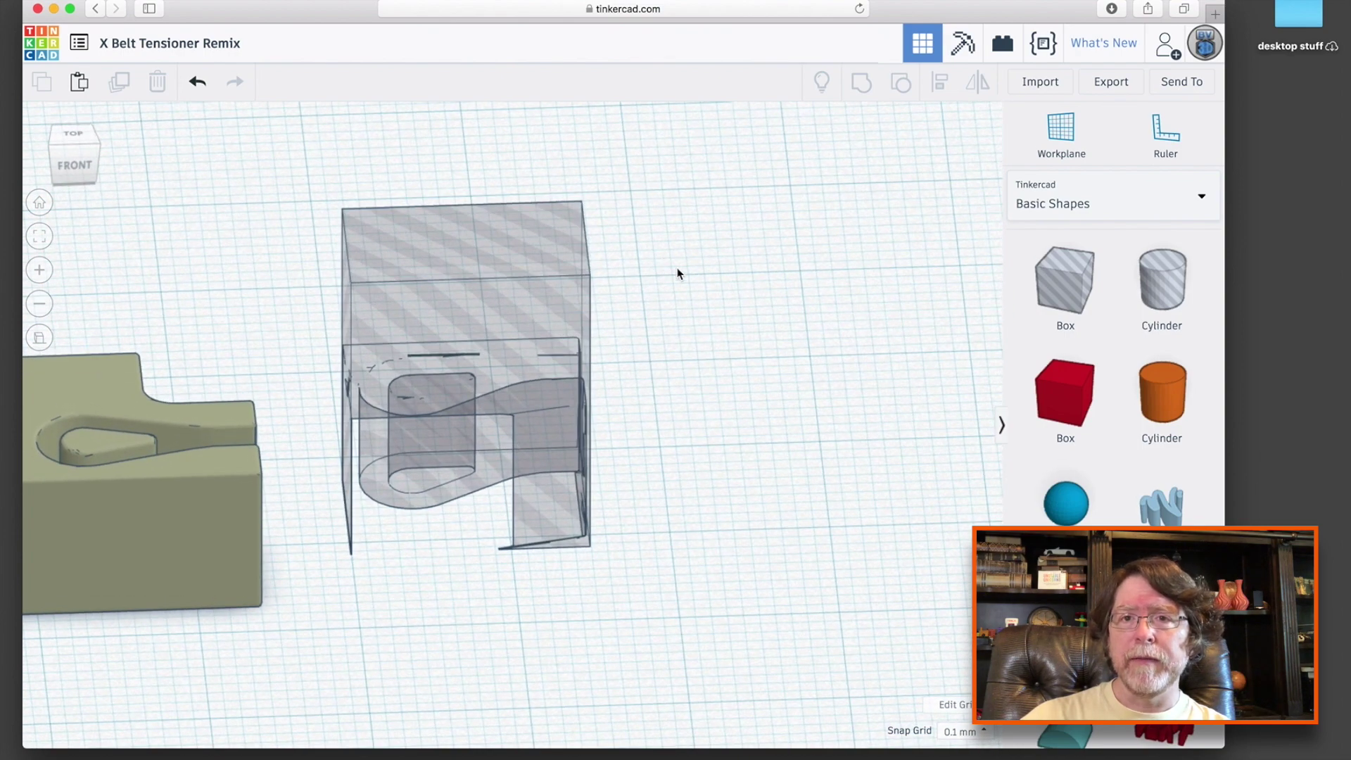
pyautogui.moveTo(538, 373); pyautogui.dragTo(687, 366)
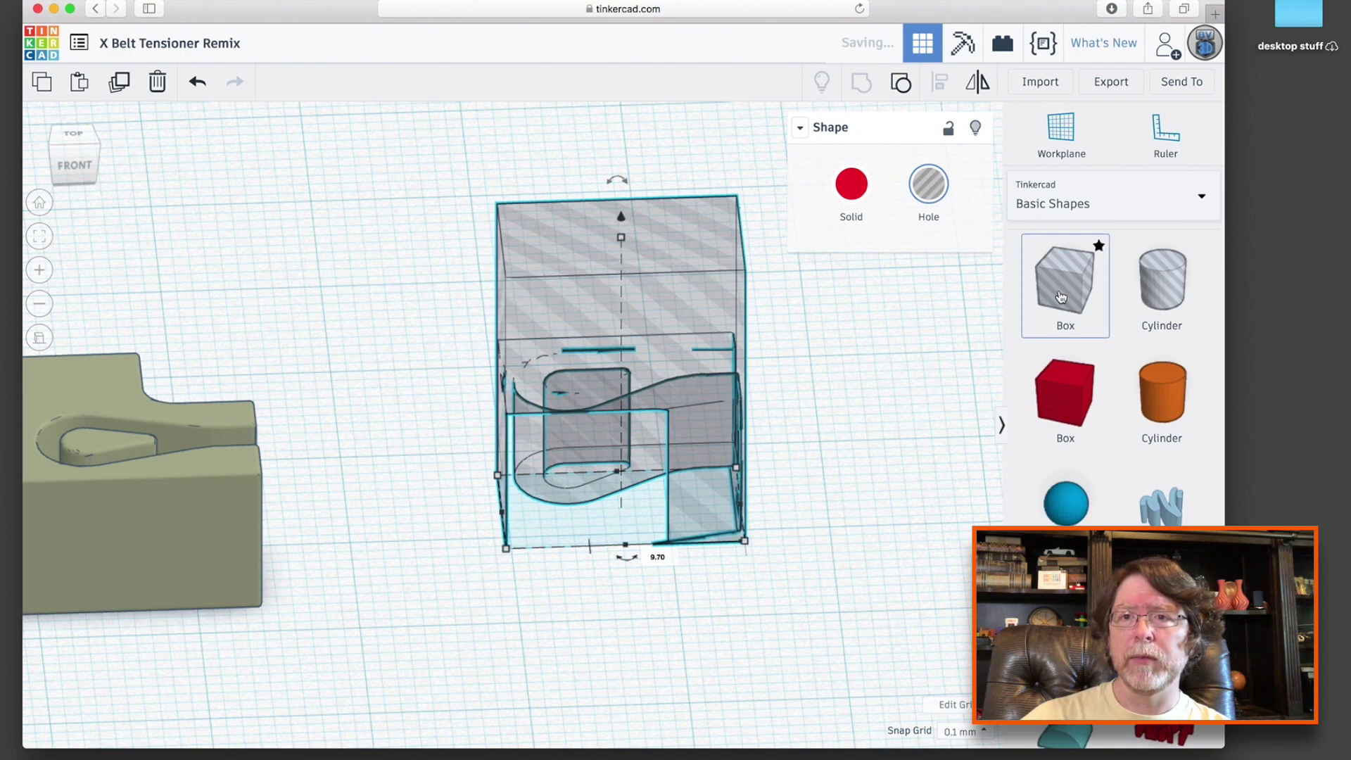
pyautogui.click(223, 466)
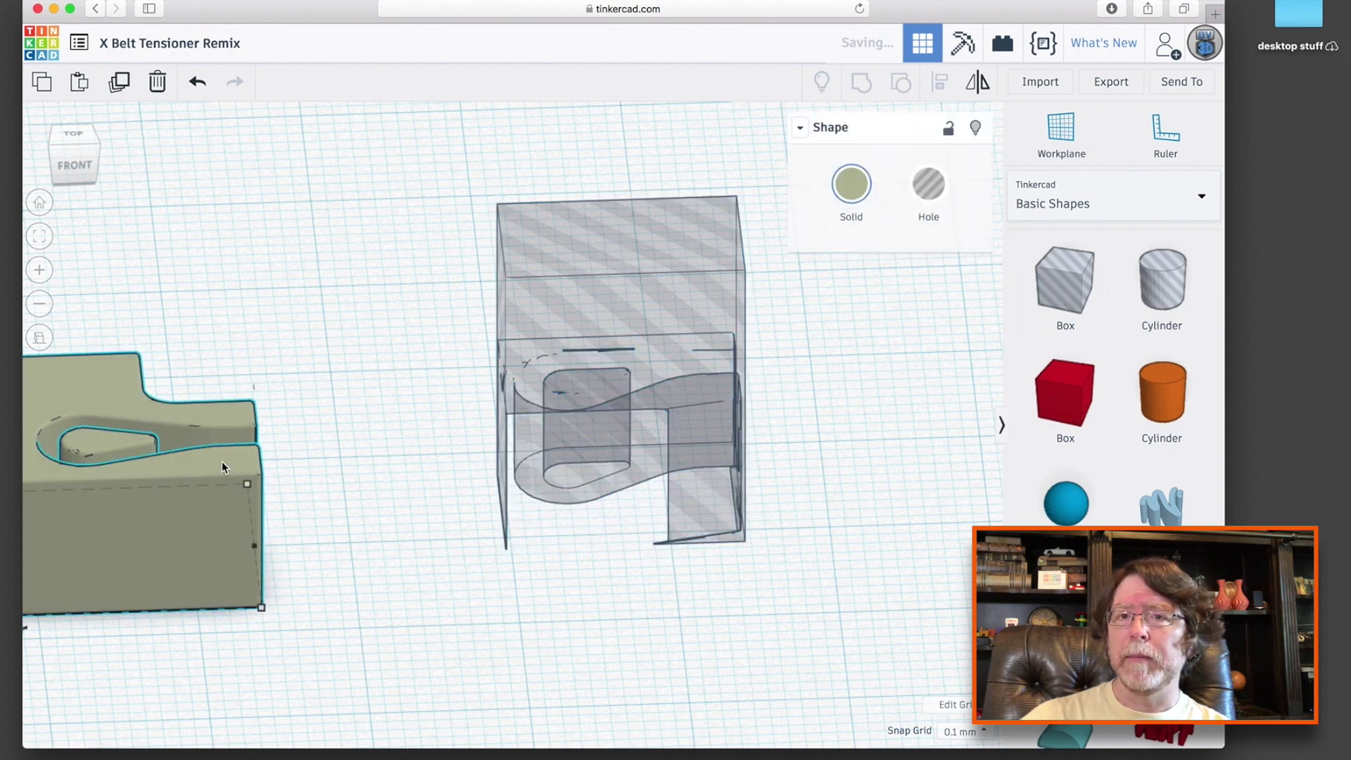
pyautogui.moveTo(297, 465); pyautogui.dragTo(424, 440, button='middle')
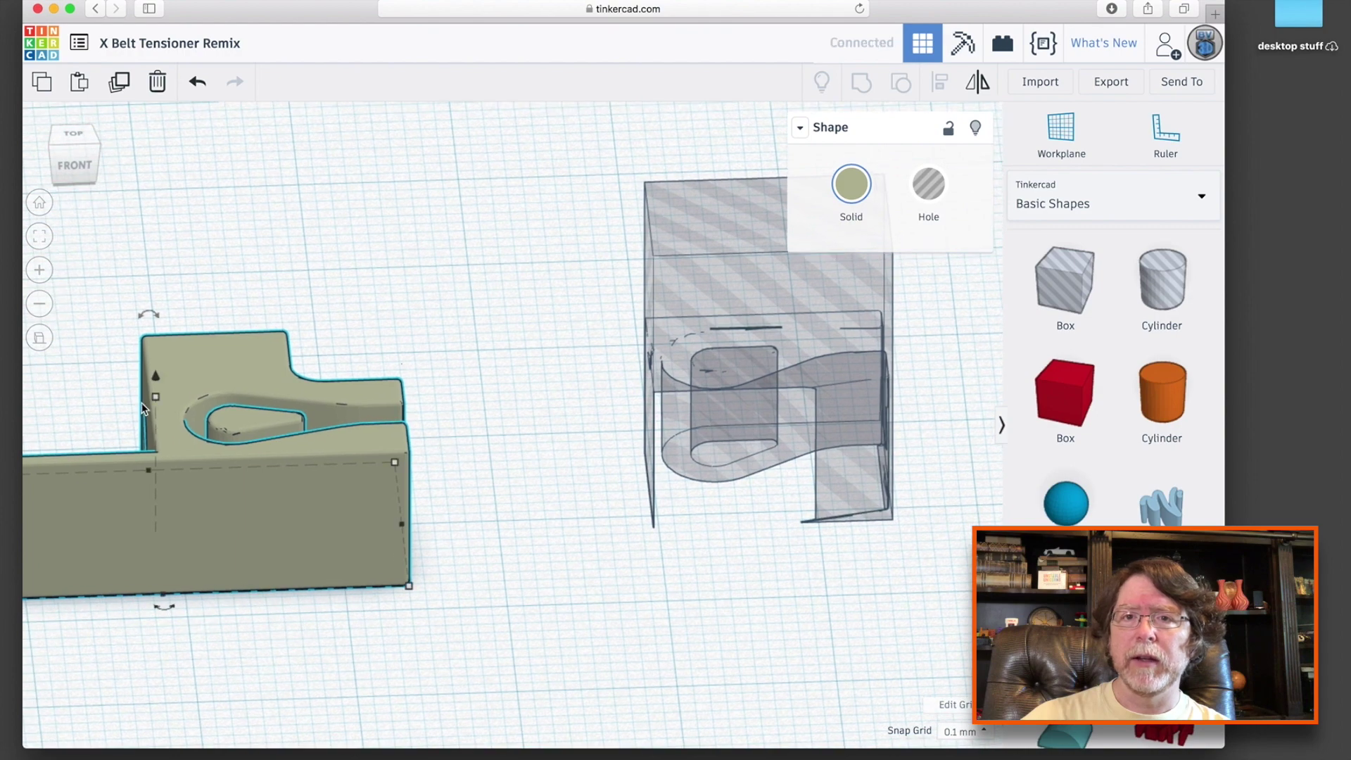
pyautogui.moveTo(156, 398)
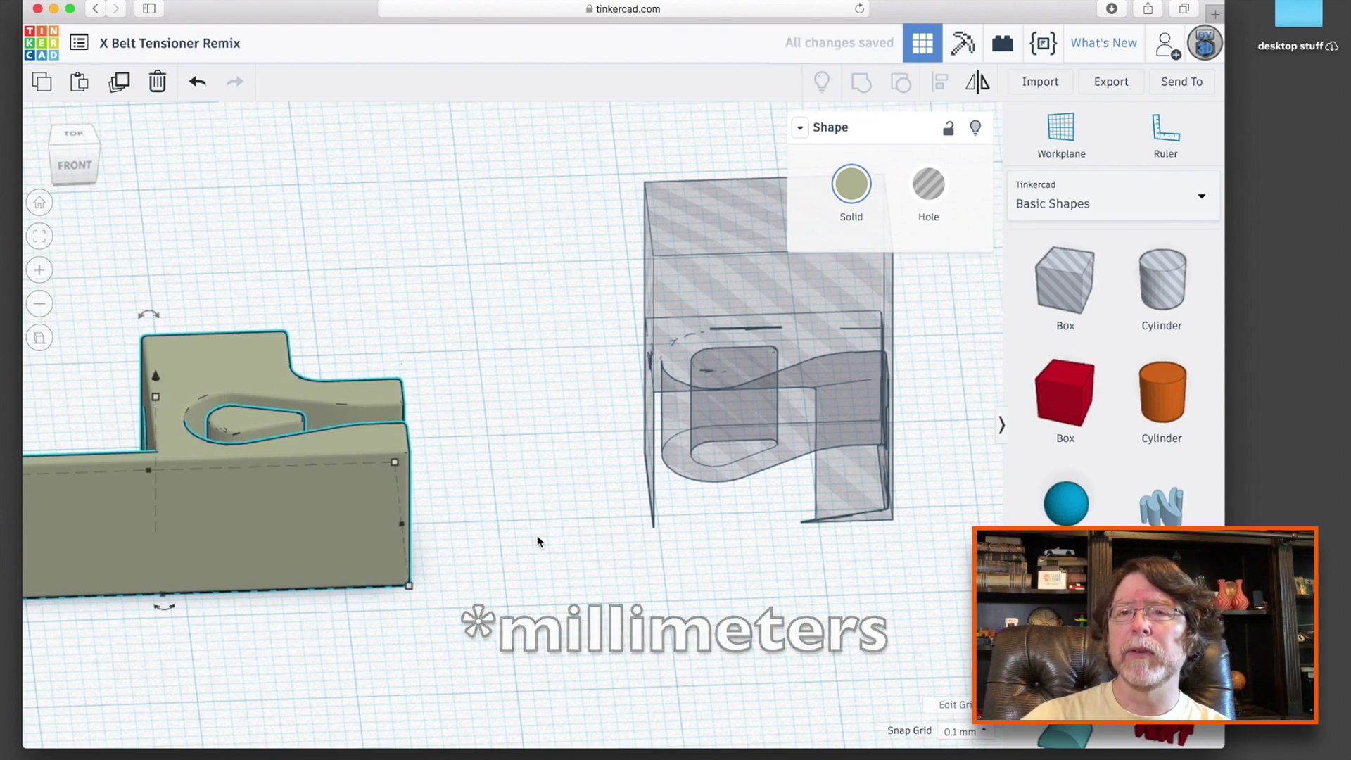
pyautogui.scroll(-2, 537, 542)
pyautogui.moveTo(521, 535); pyautogui.dragTo(290, 578, button='middle')
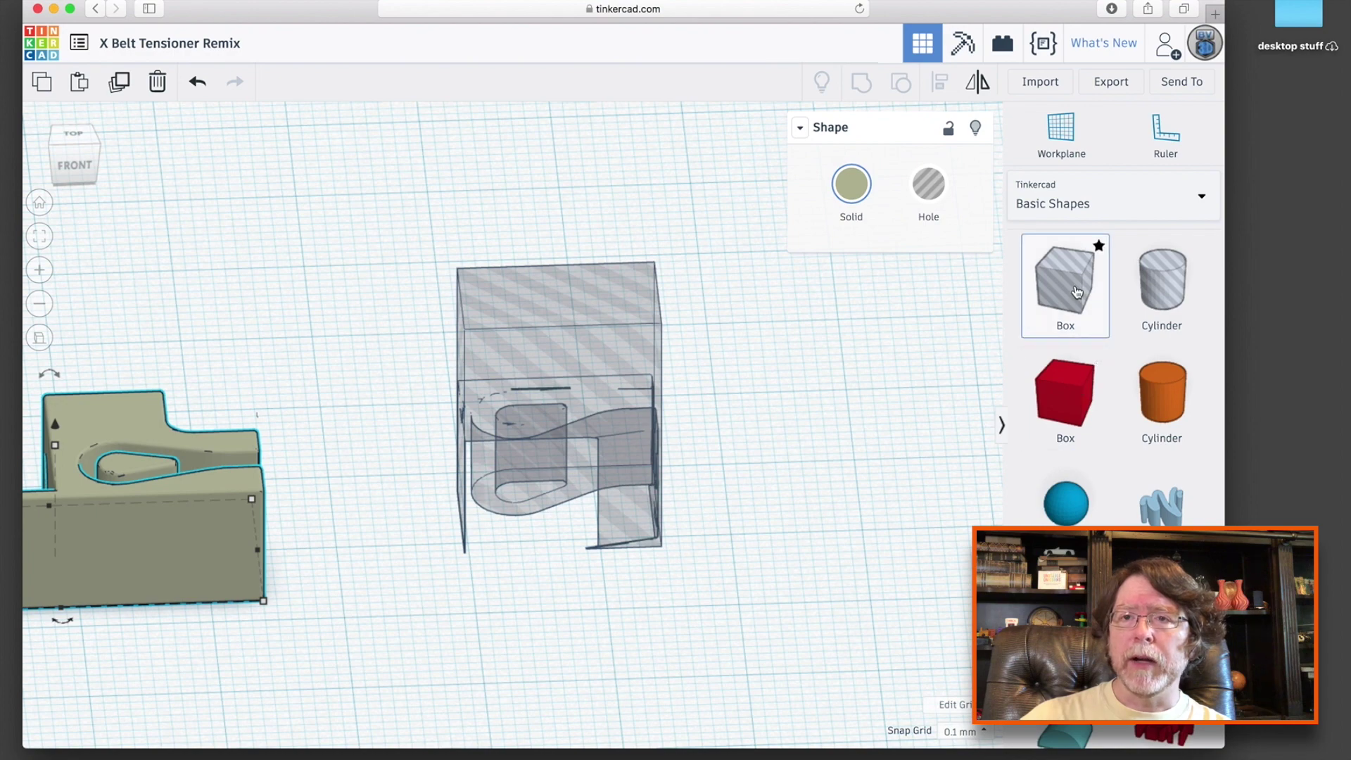
# - Make the middle shape solid and place a narrow, 10 mm tall hole box beside it
pyautogui.moveTo(1066, 282); pyautogui.dragTo(830, 585)
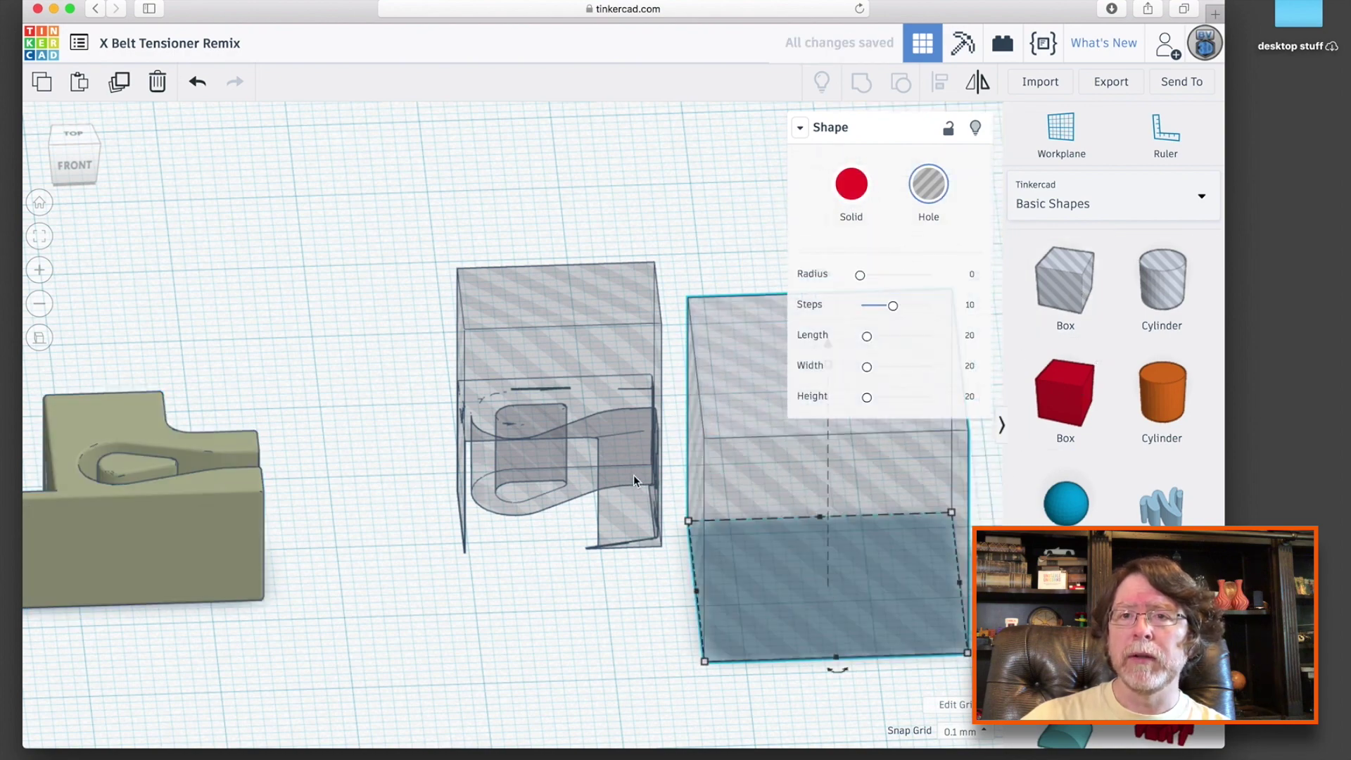
pyautogui.click(632, 475)
pyautogui.click(846, 187)
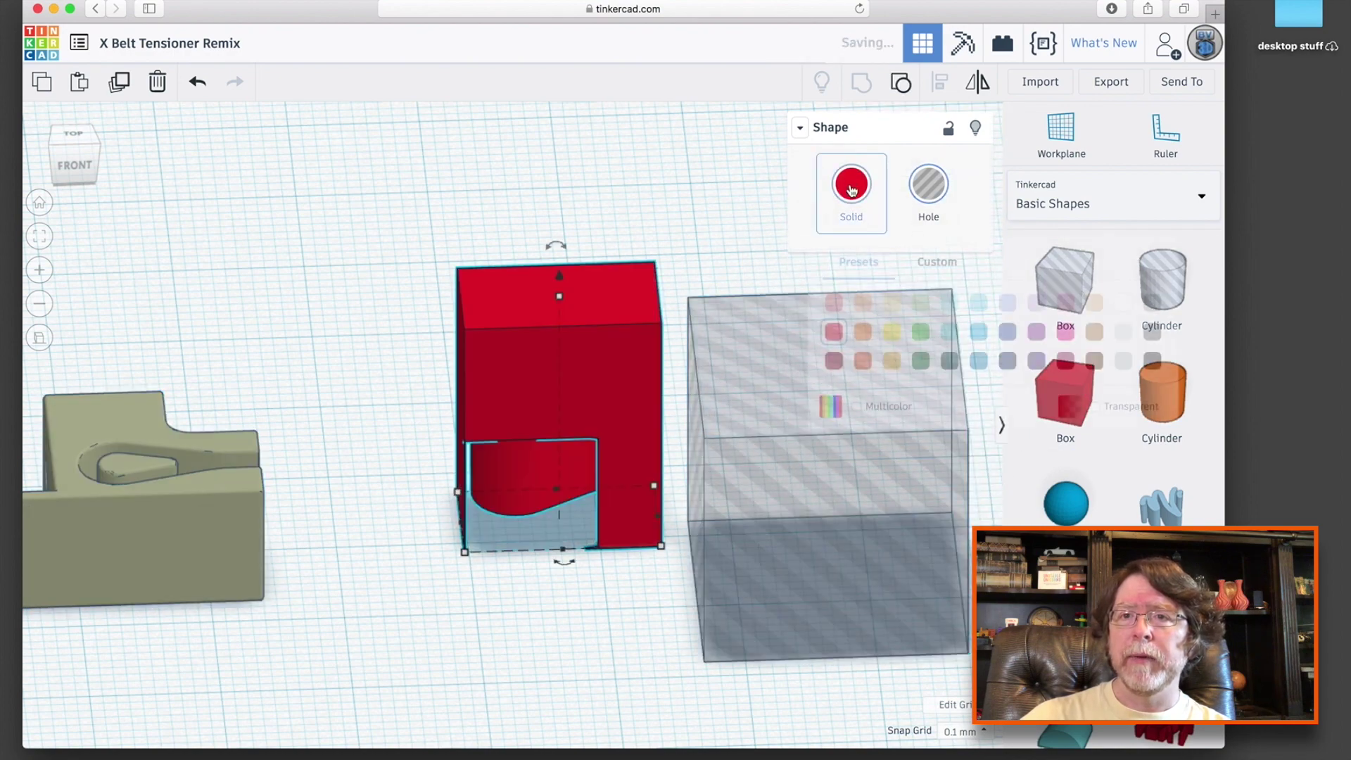
pyautogui.click(773, 470)
pyautogui.moveTo(750, 382); pyautogui.dragTo(653, 386, button='middle')
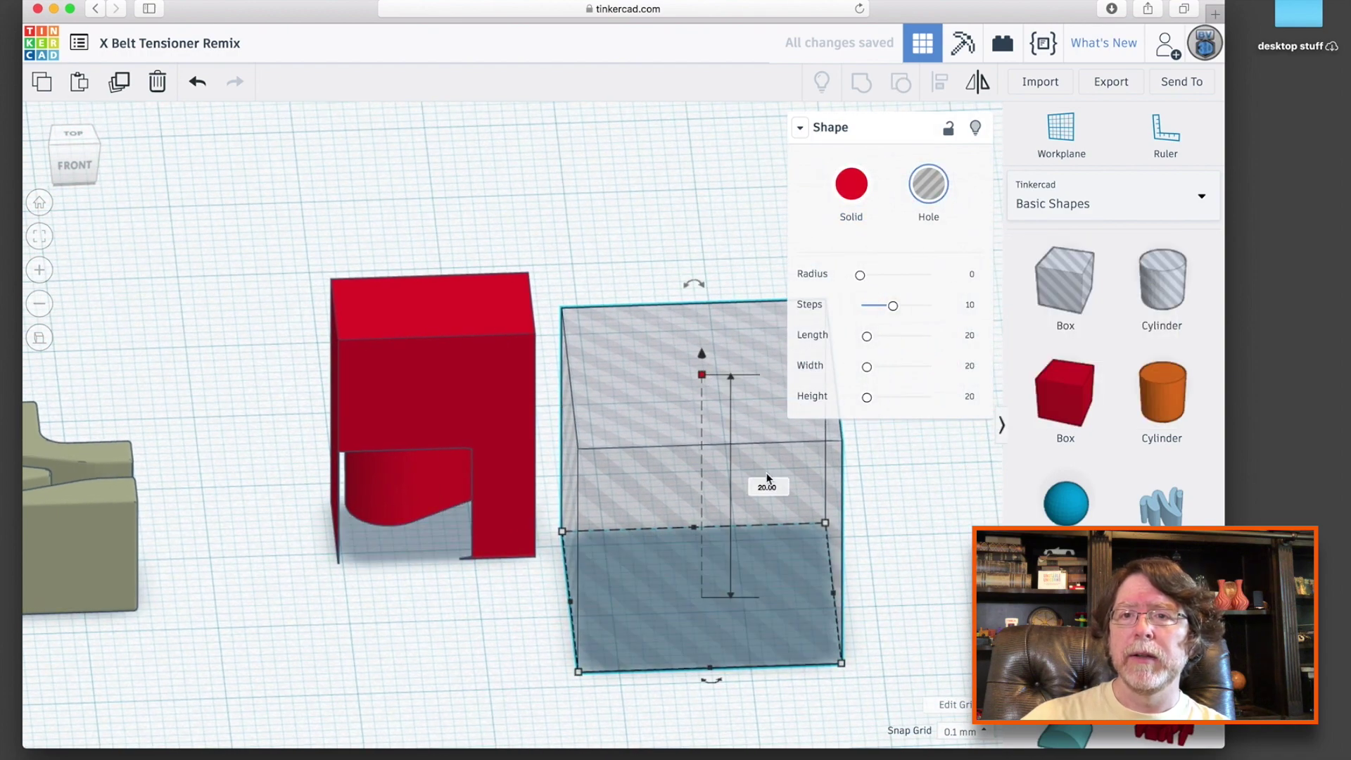
pyautogui.click(767, 485)
pyautogui.write('1')
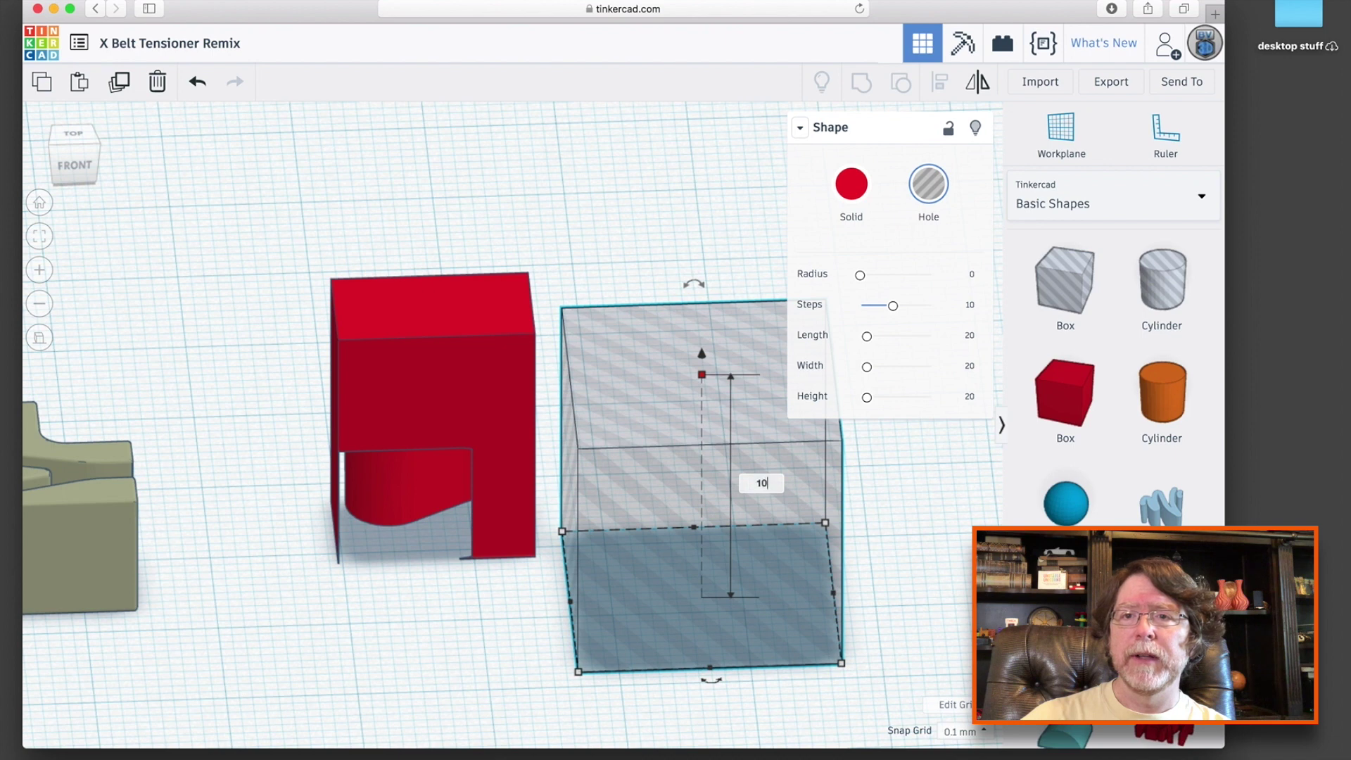
pyautogui.write('0')
pyautogui.press('Return')
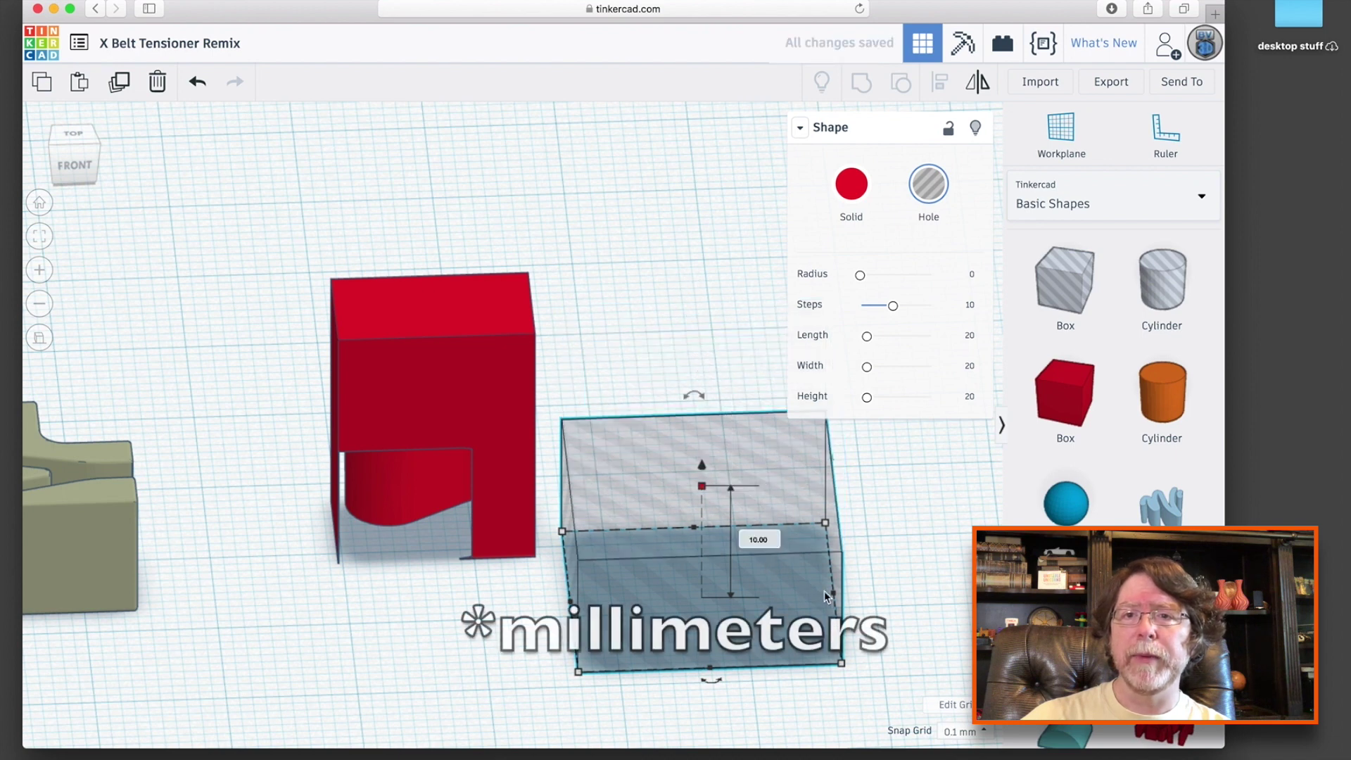
pyautogui.moveTo(832, 591); pyautogui.dragTo(656, 603)
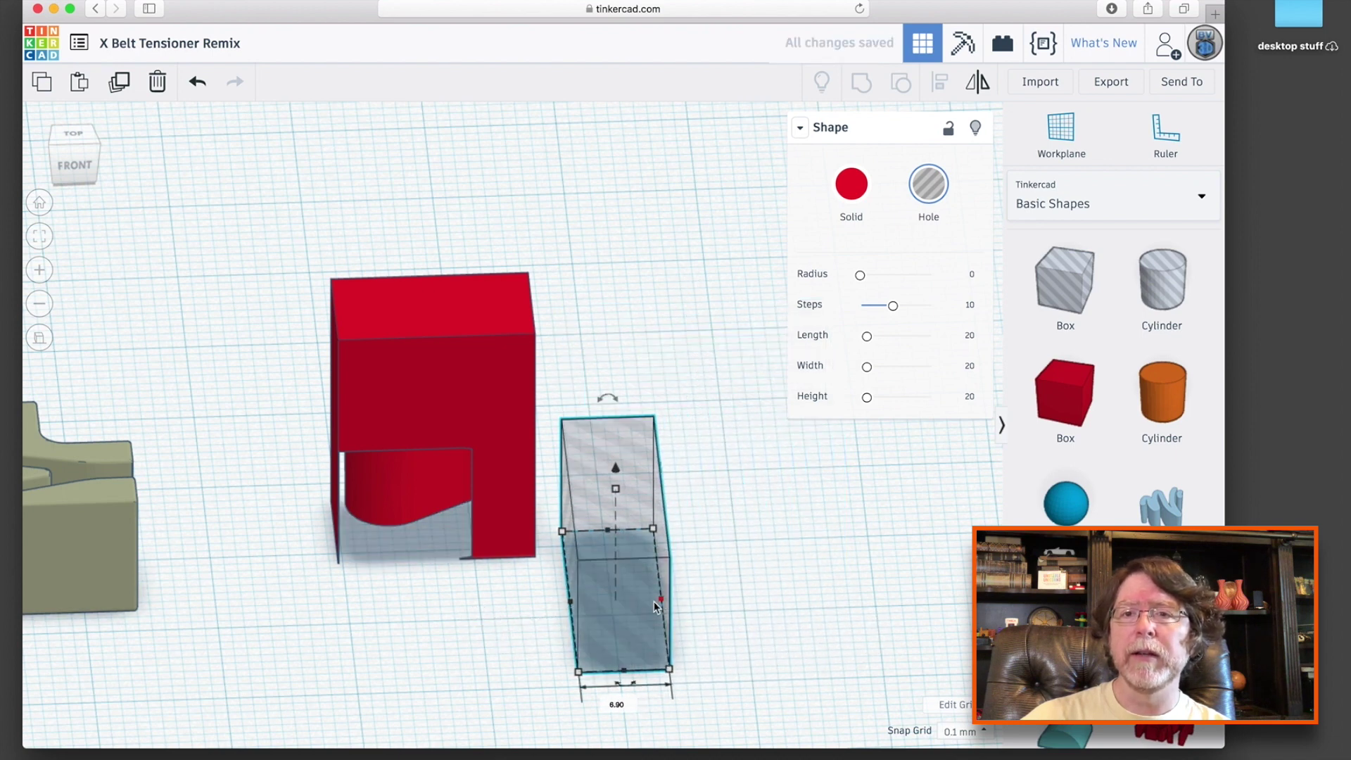
pyautogui.moveTo(634, 649); pyautogui.dragTo(310, 610)
pyautogui.moveTo(309, 611); pyautogui.dragTo(442, 577, button='right')
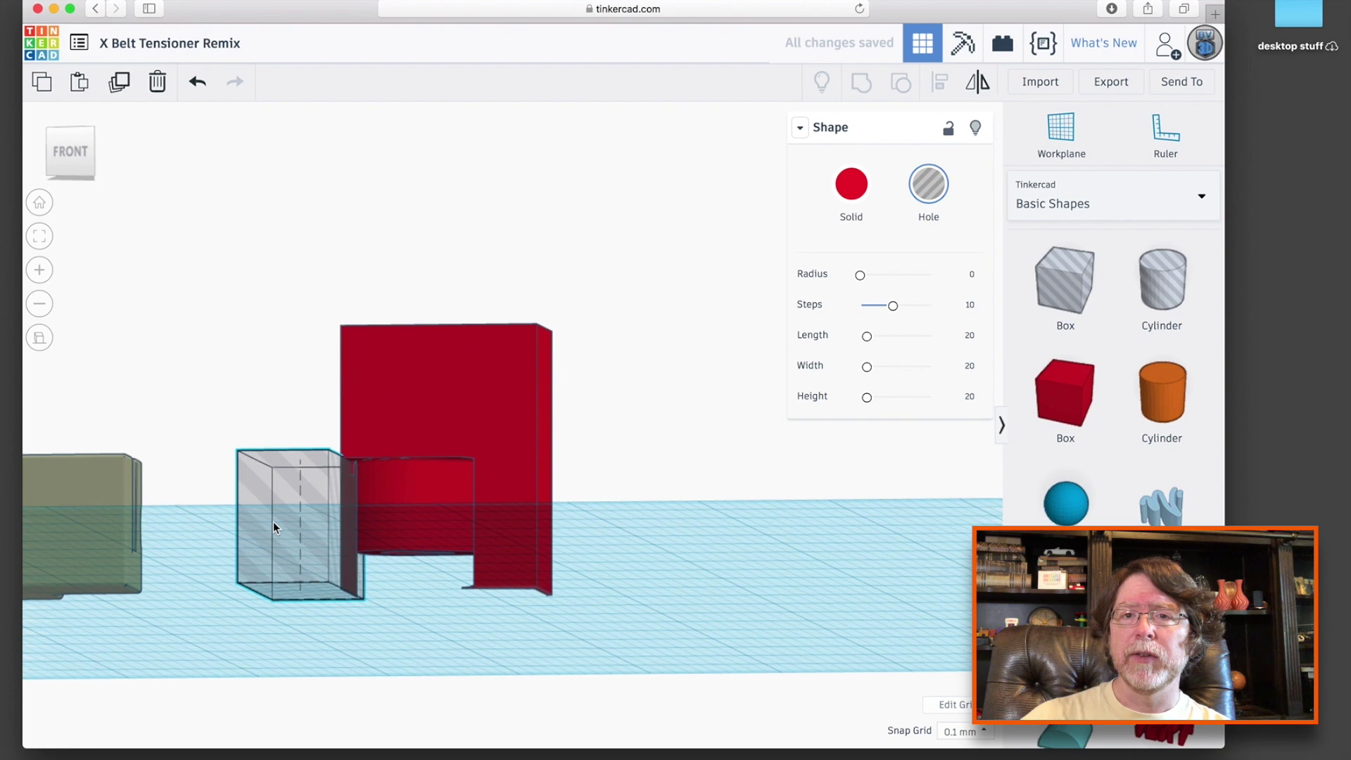
# - Group the hole box with the red shape to notch its lower left, then add another box hole
pyautogui.click(290, 534)
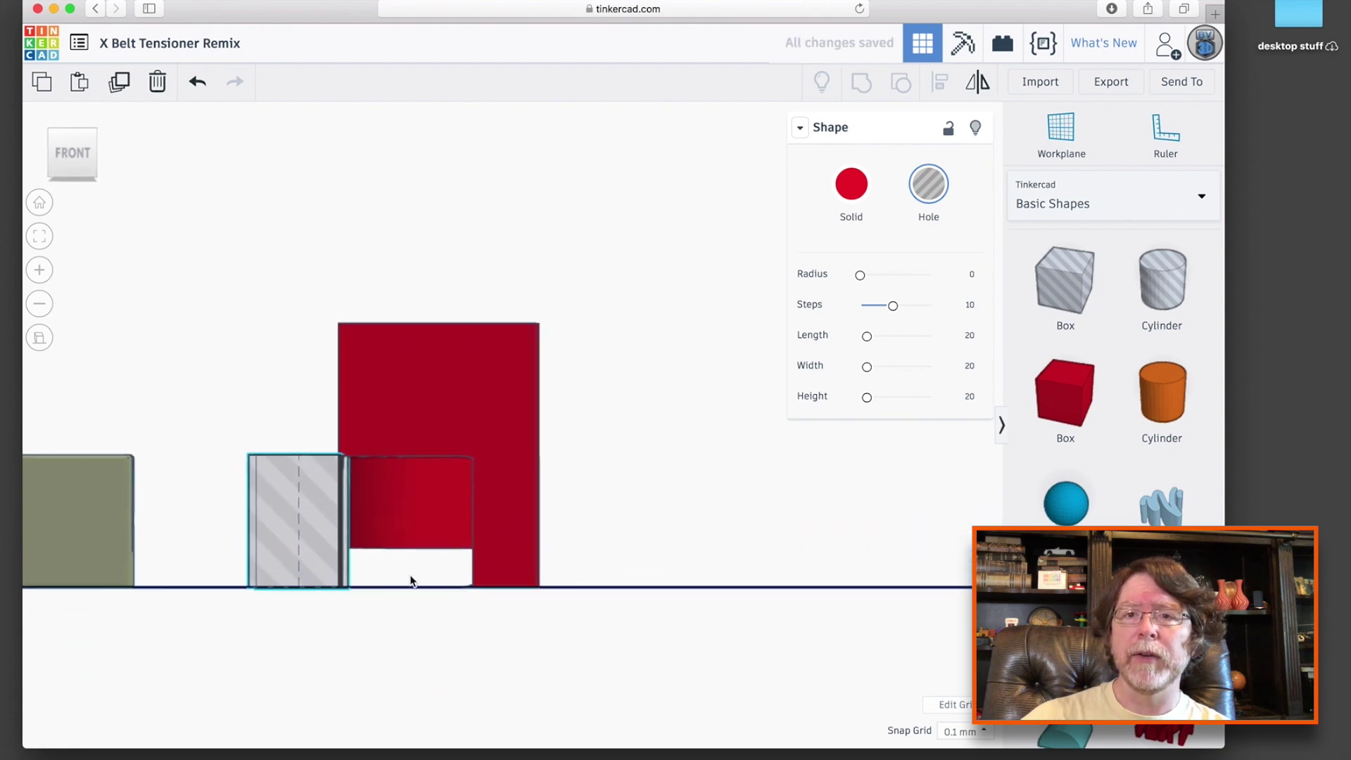
pyautogui.click(74, 162)
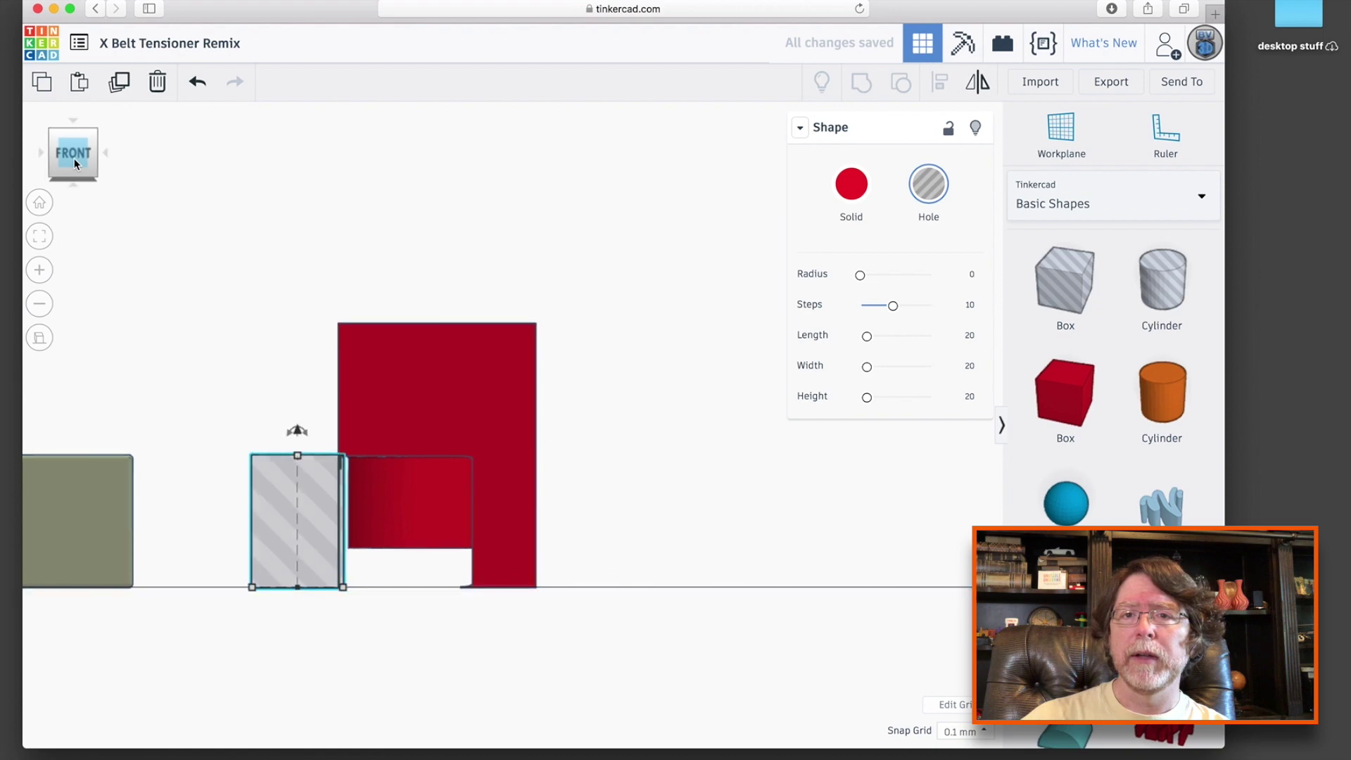
pyautogui.moveTo(594, 482); pyautogui.dragTo(667, 516, button='right')
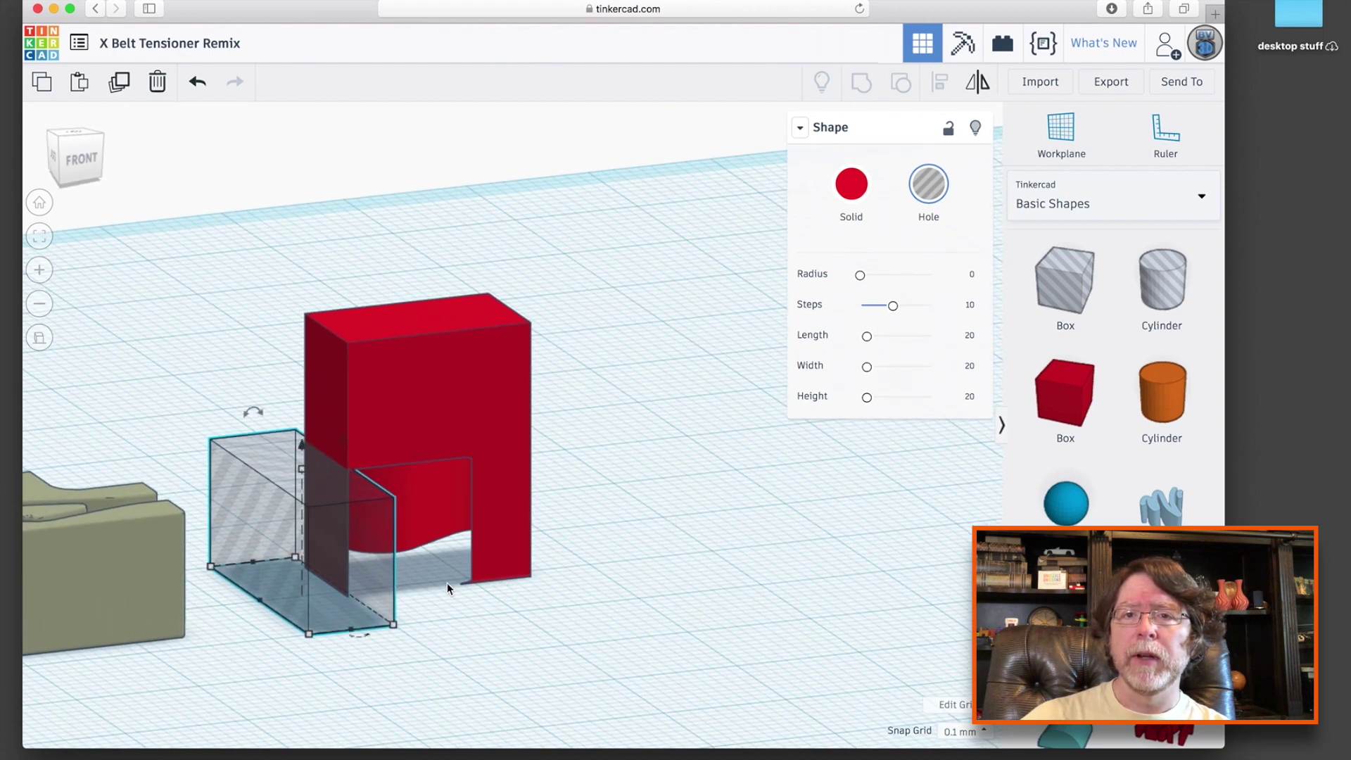
pyautogui.keyDown('shift'); pyautogui.click(370, 492); pyautogui.keyUp('shift')
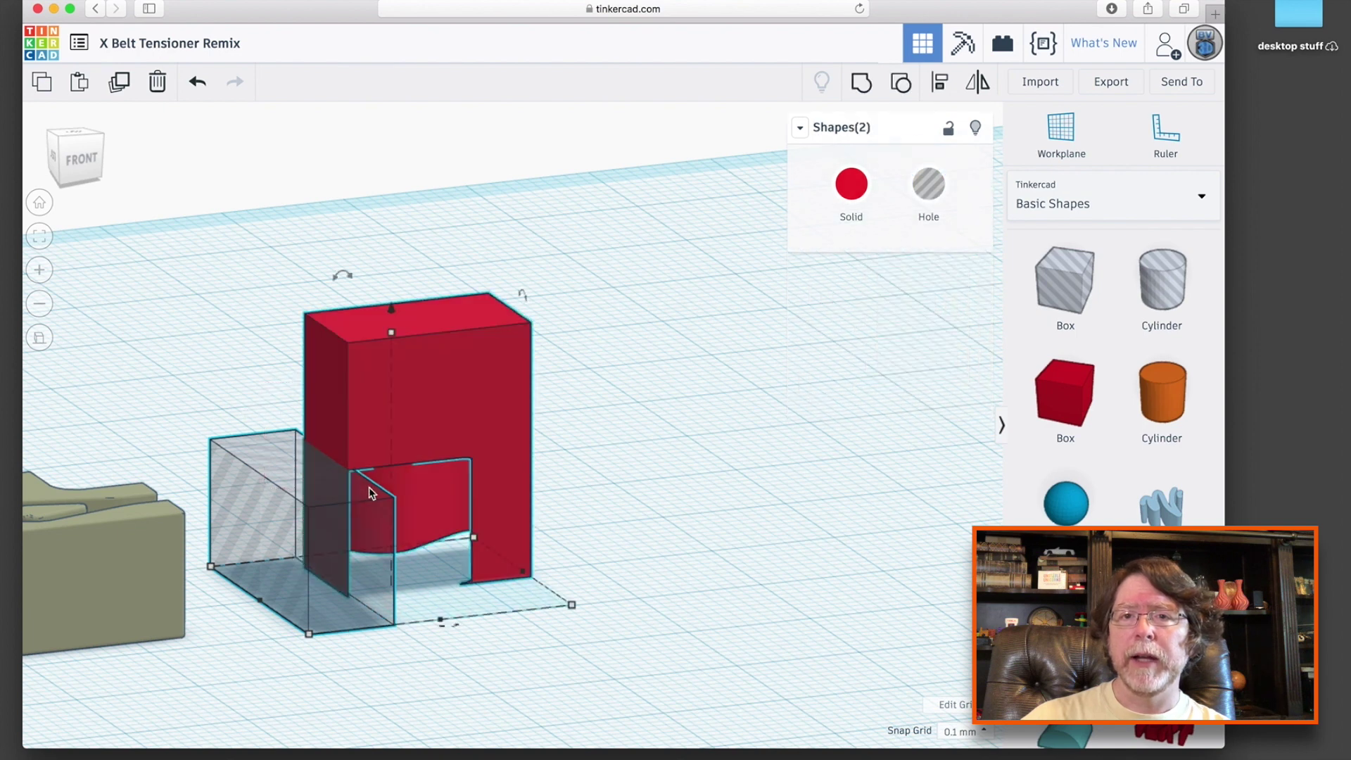
pyautogui.press('super+g')
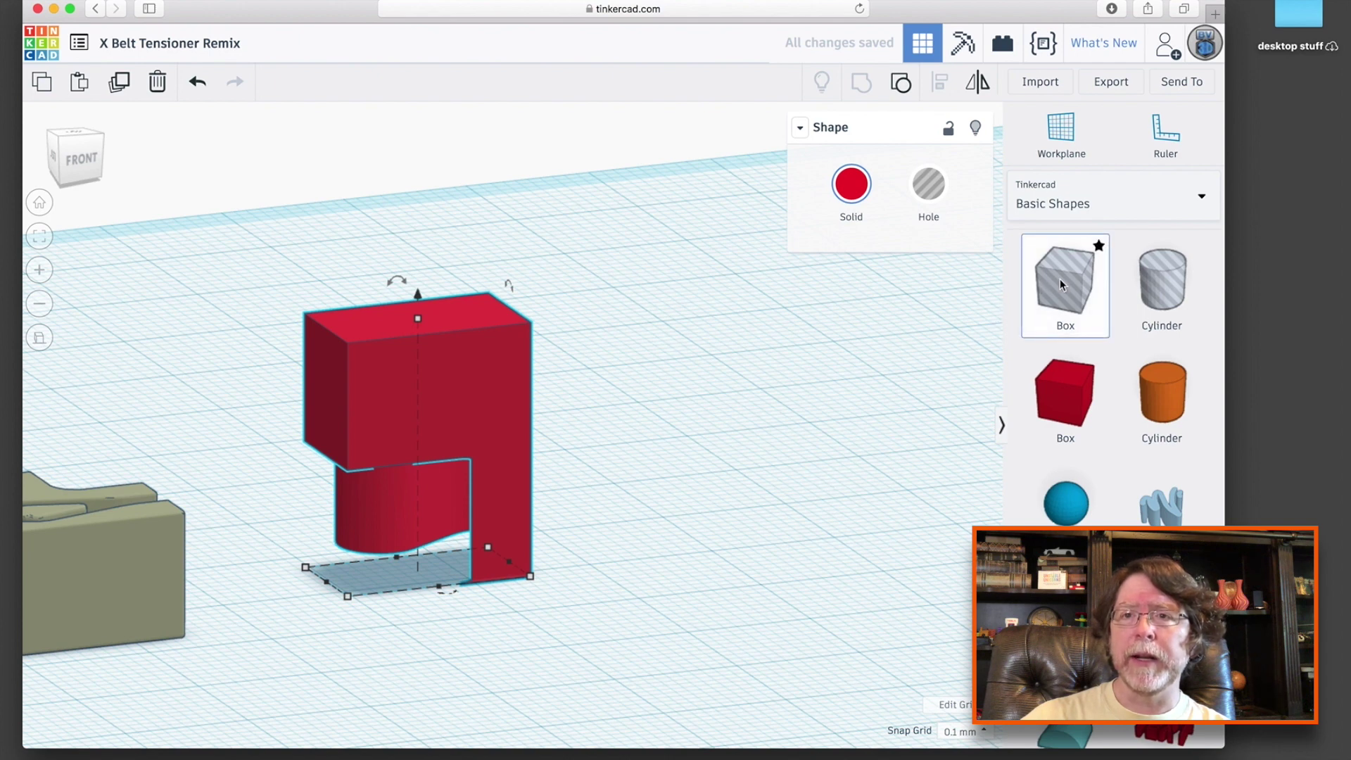
pyautogui.moveTo(1061, 285); pyautogui.dragTo(719, 618)
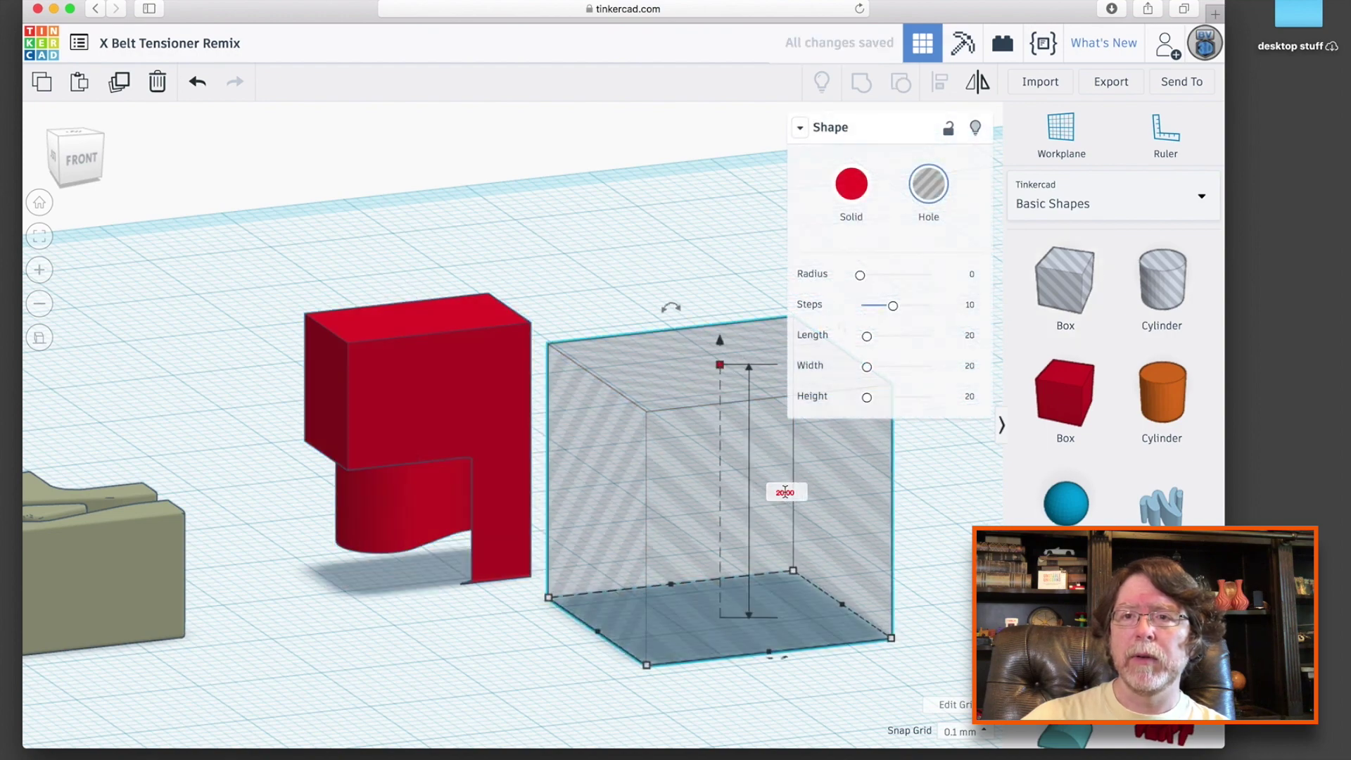
# - Raise the new hole box 10 mm off the workplane over the red part's upper block
pyautogui.click(785, 493)
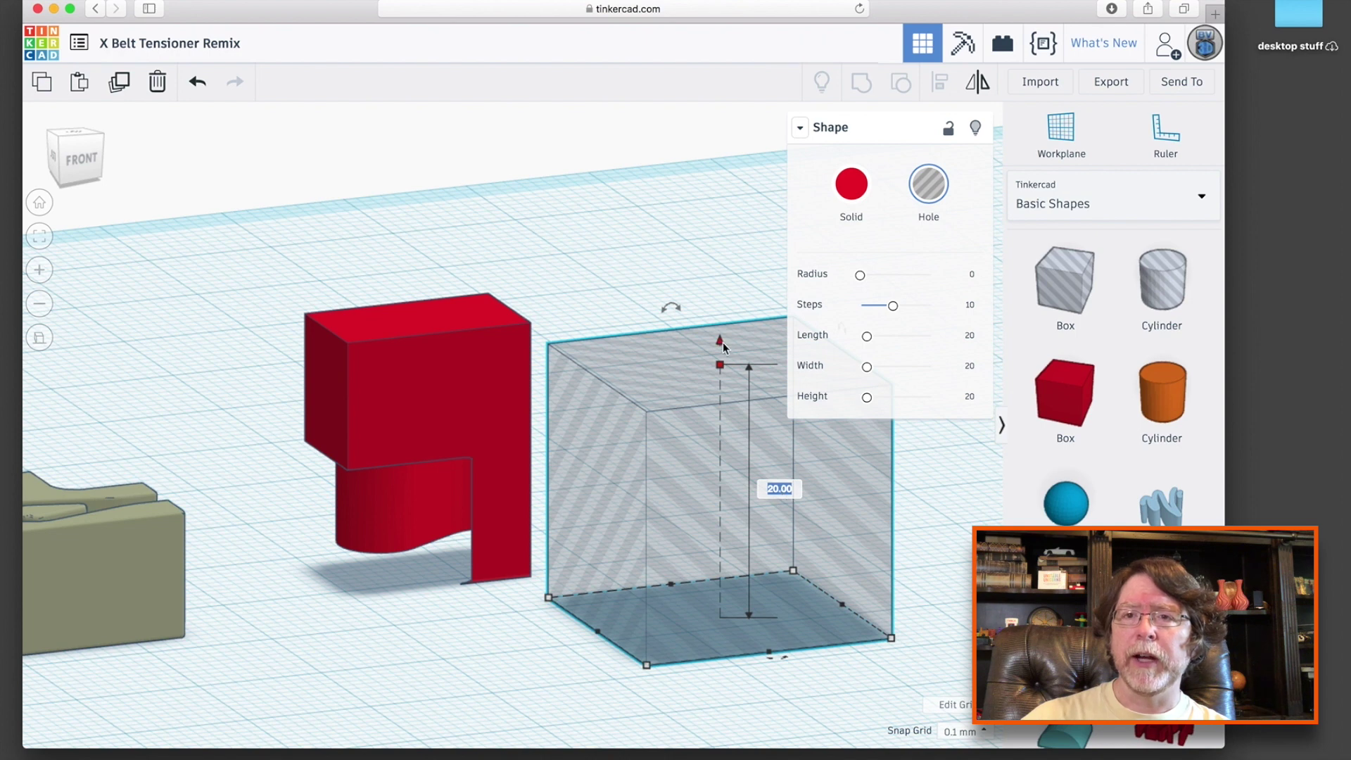
pyautogui.moveTo(719, 341); pyautogui.dragTo(719, 323)
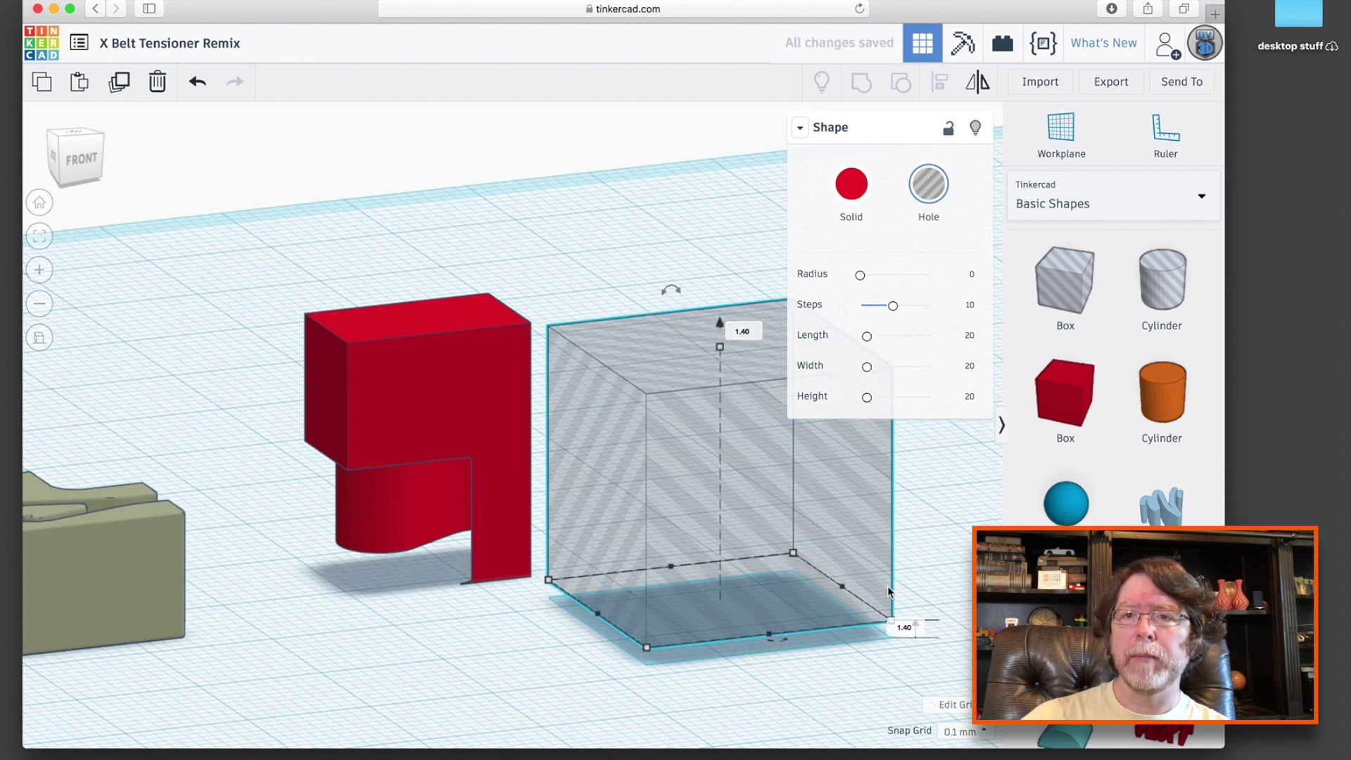
pyautogui.click(904, 624)
pyautogui.write('1')
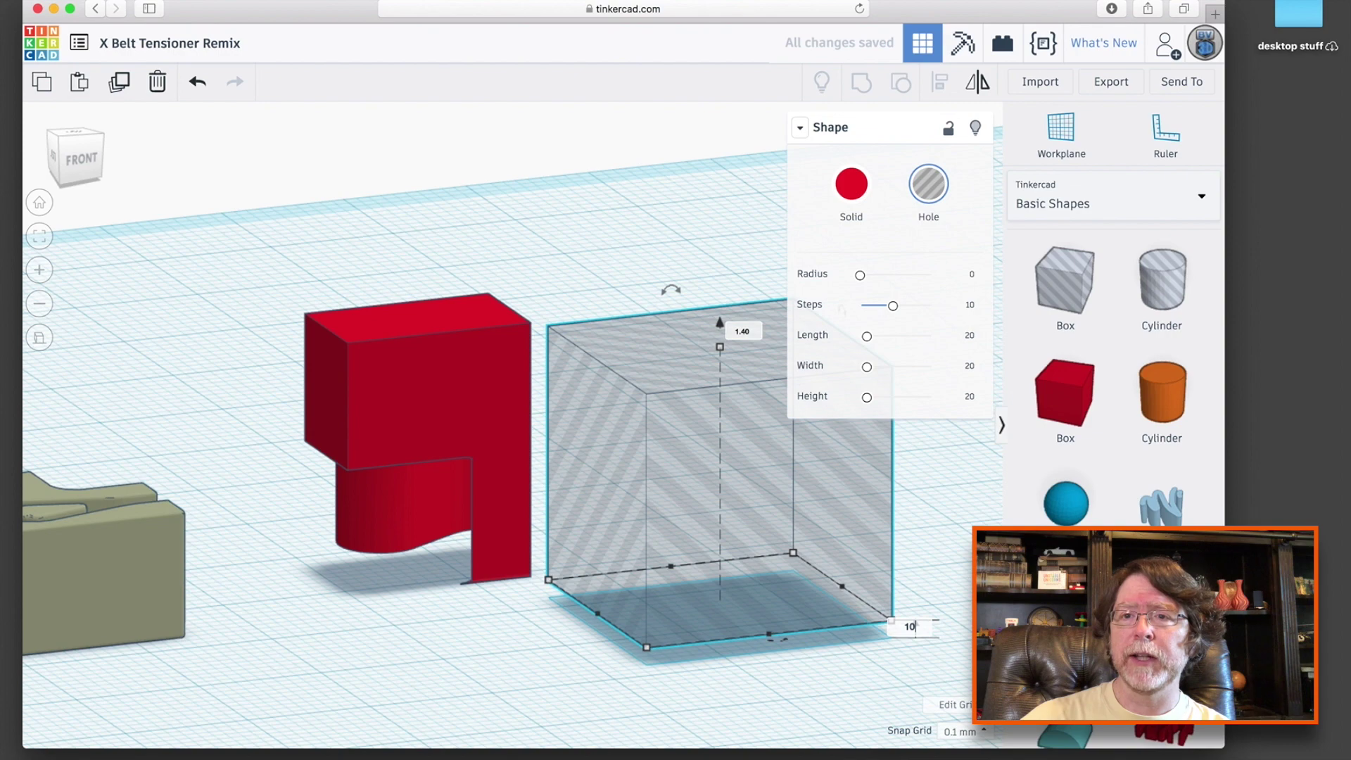
pyautogui.press('Return')
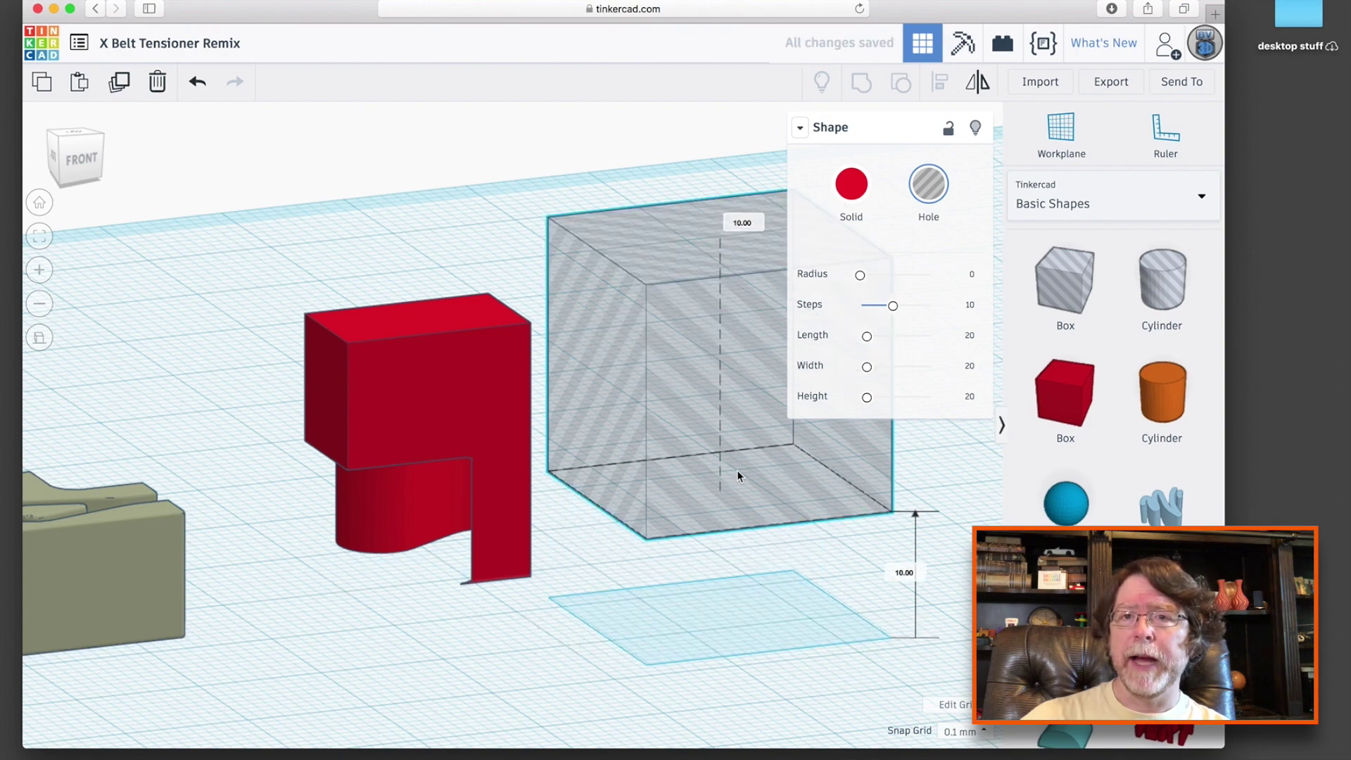
pyautogui.moveTo(739, 476); pyautogui.dragTo(460, 431)
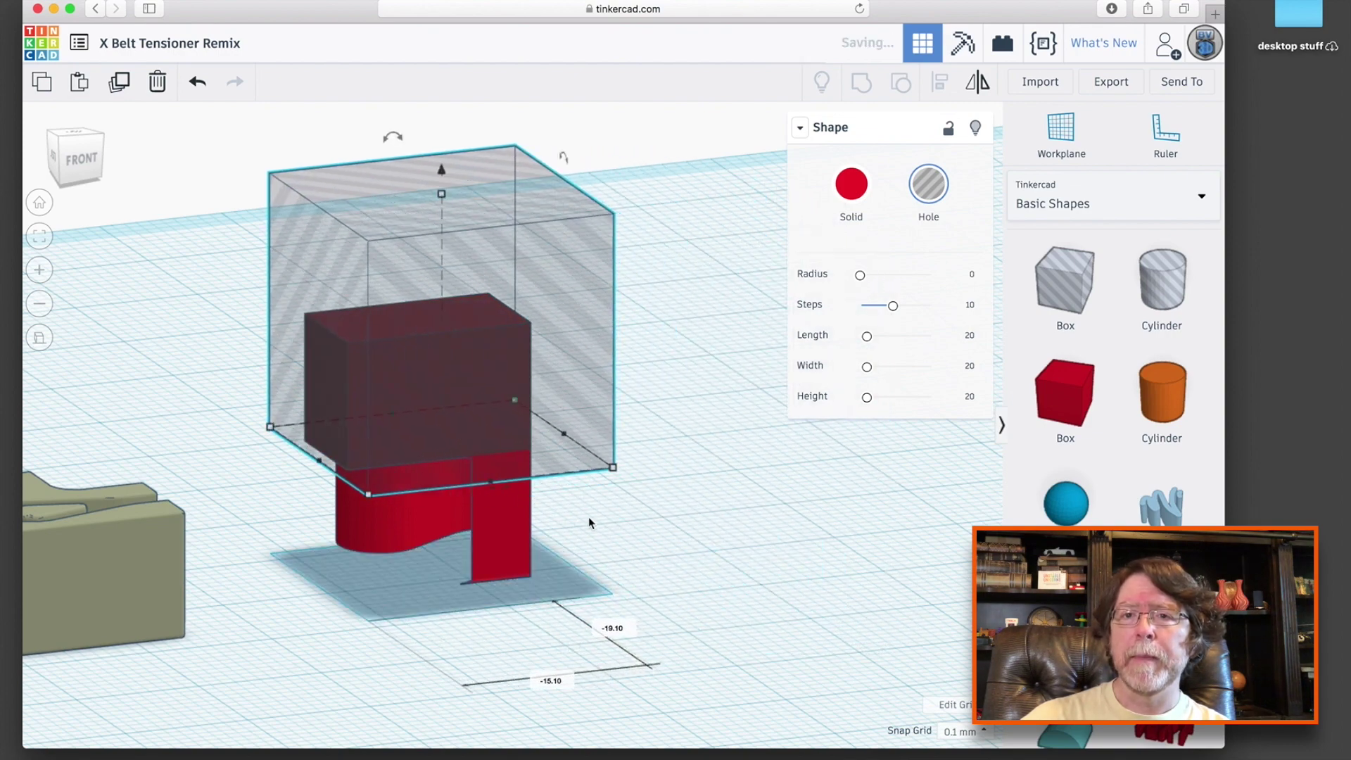
# - Group the raised hole box with the red part to cut it down to a low loop
pyautogui.keyDown('shift'); pyautogui.click(407, 453); pyautogui.keyUp('shift')
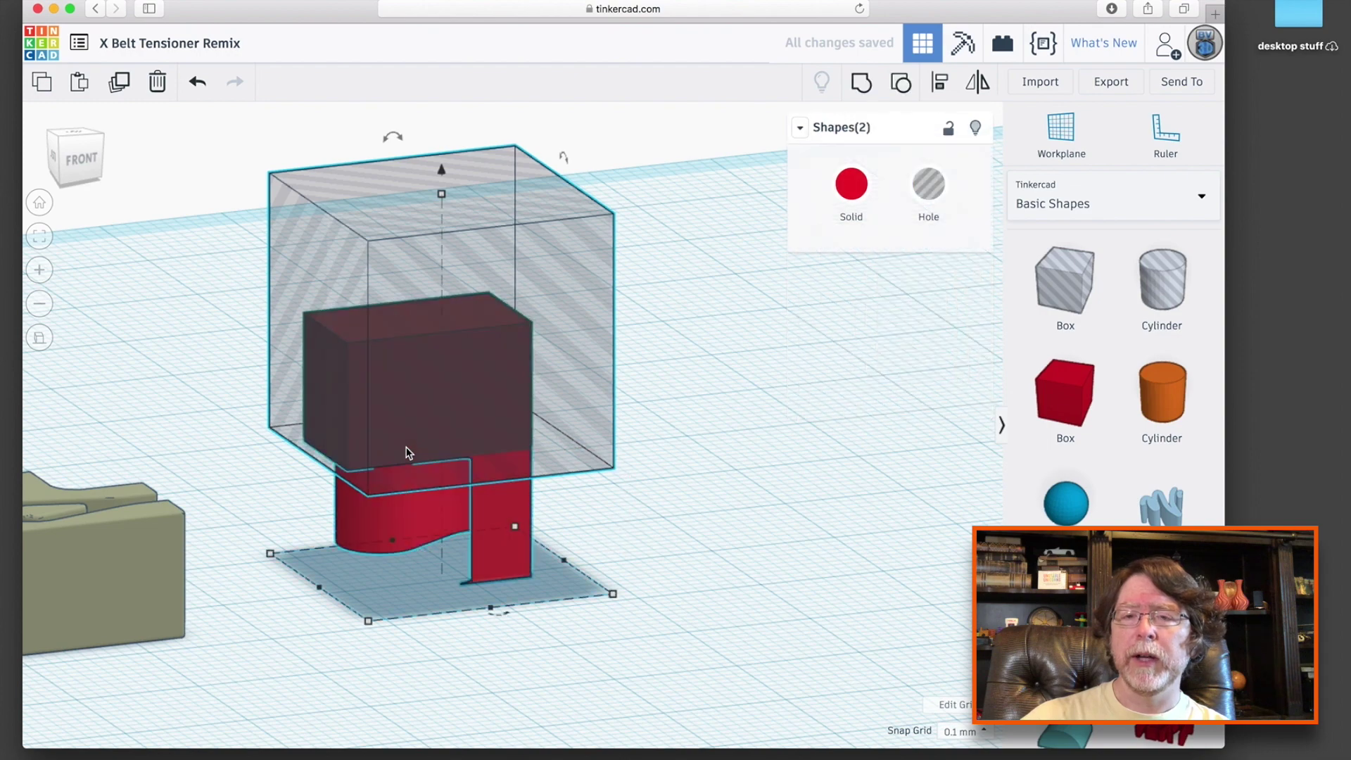
pyautogui.click(858, 83)
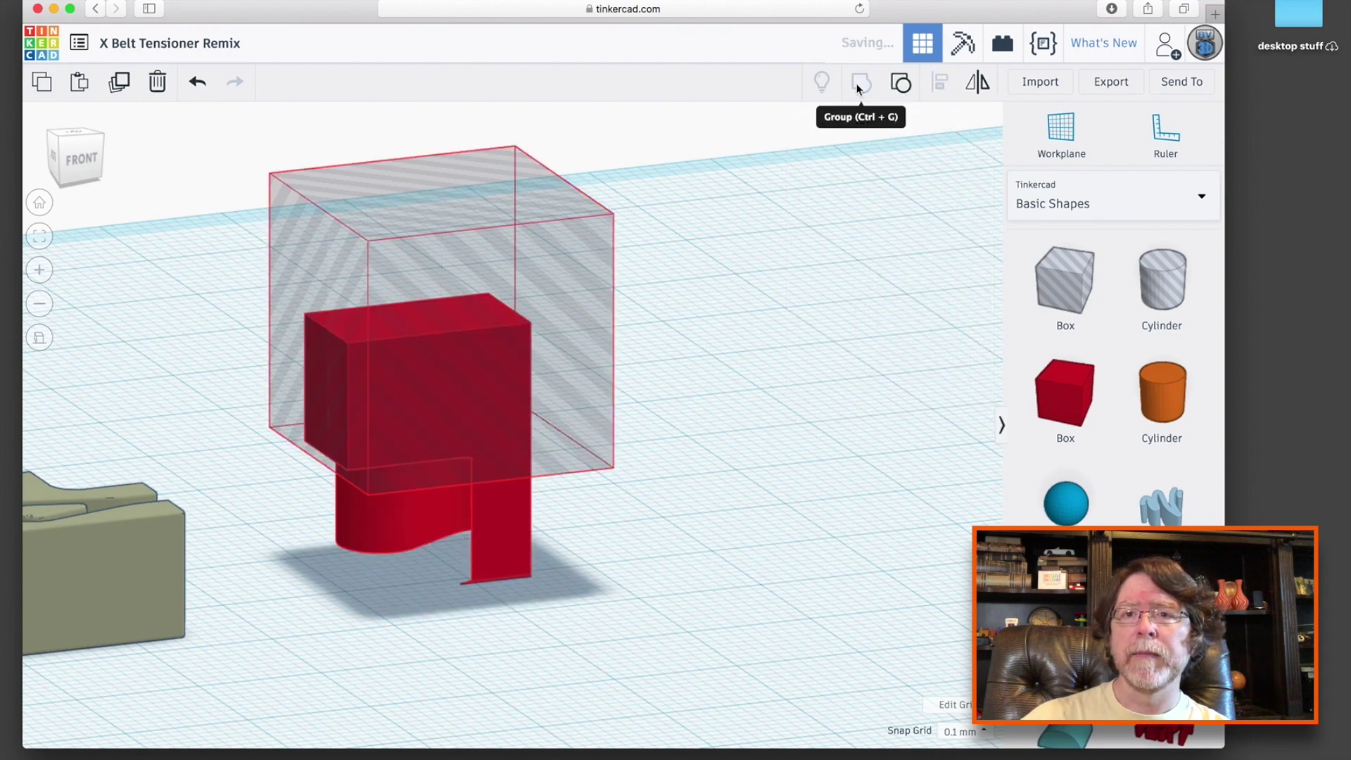
pyautogui.click(625, 437)
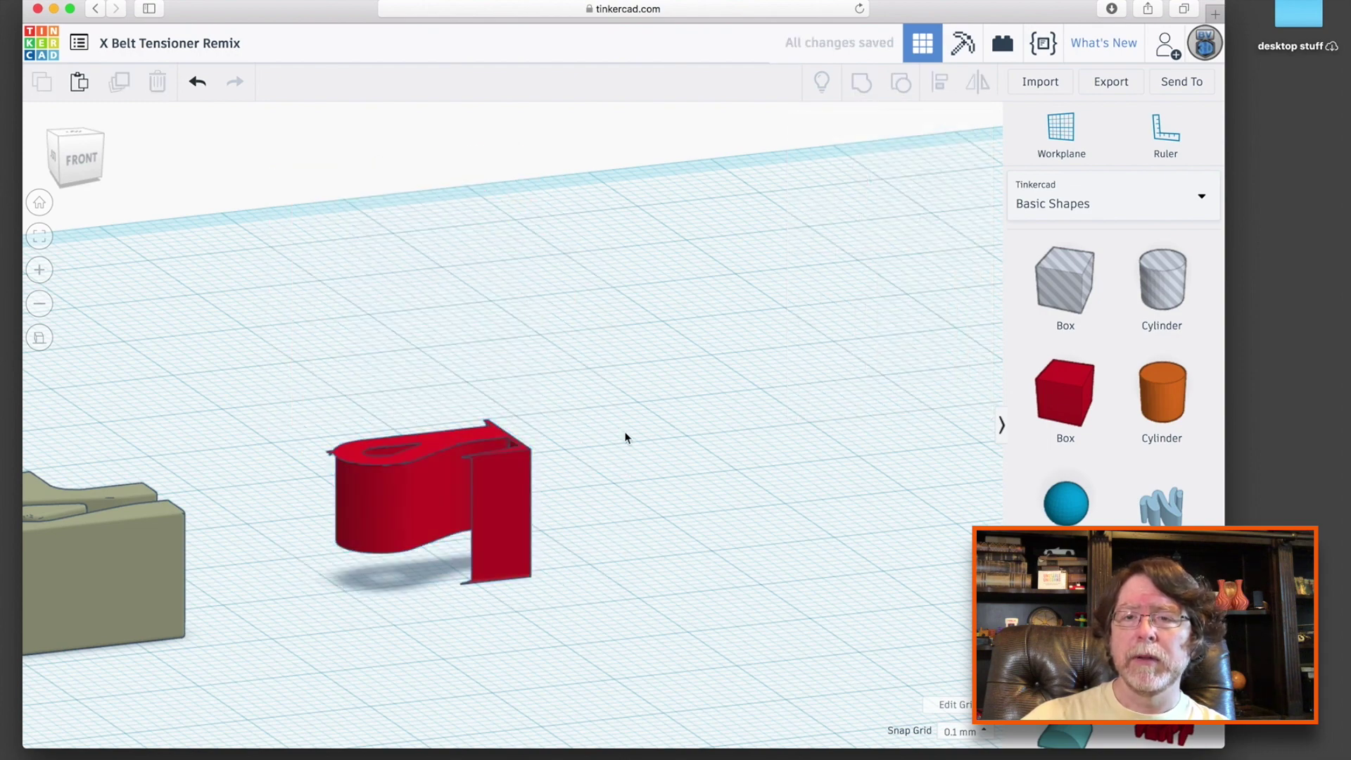
pyautogui.moveTo(625, 437); pyautogui.dragTo(526, 599, button='right')
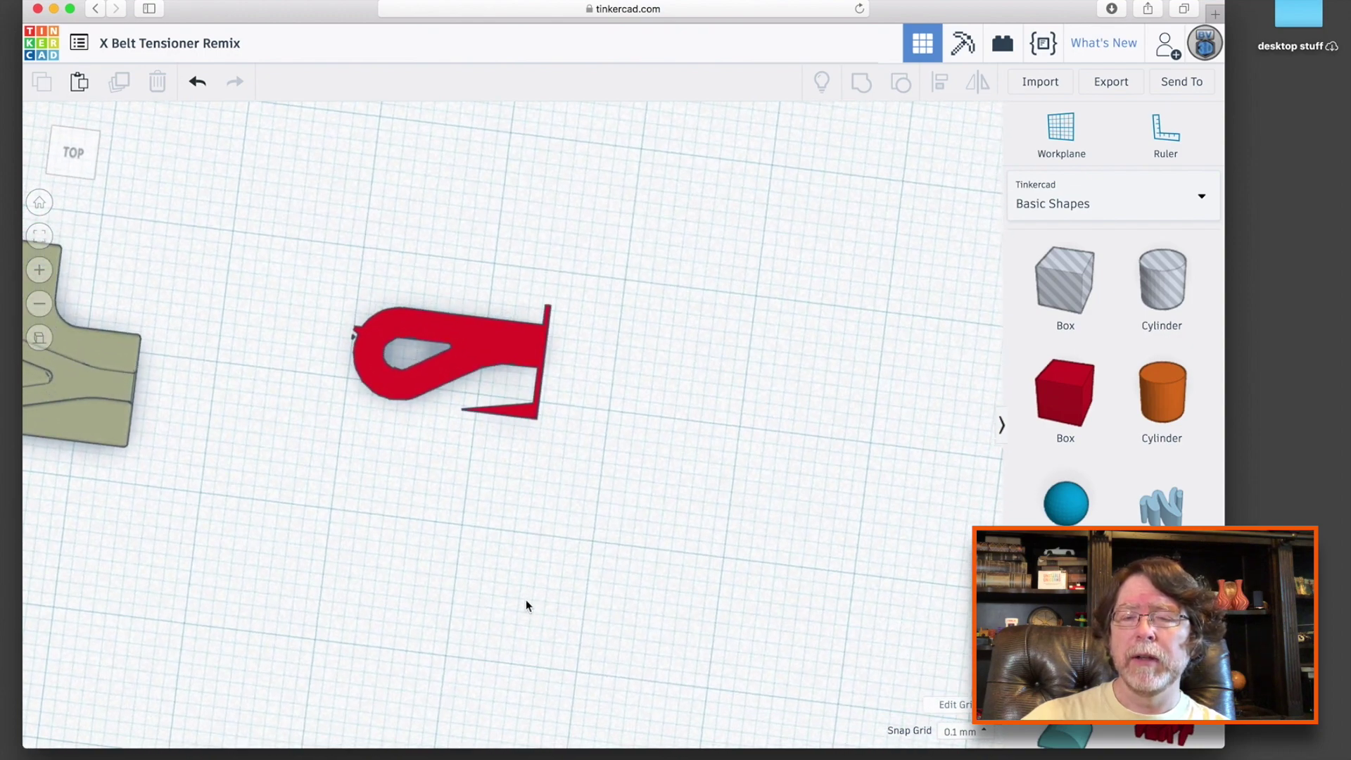
# - Cut the flat fin off the red part using a box hole
pyautogui.moveTo(1083, 292); pyautogui.dragTo(574, 541)
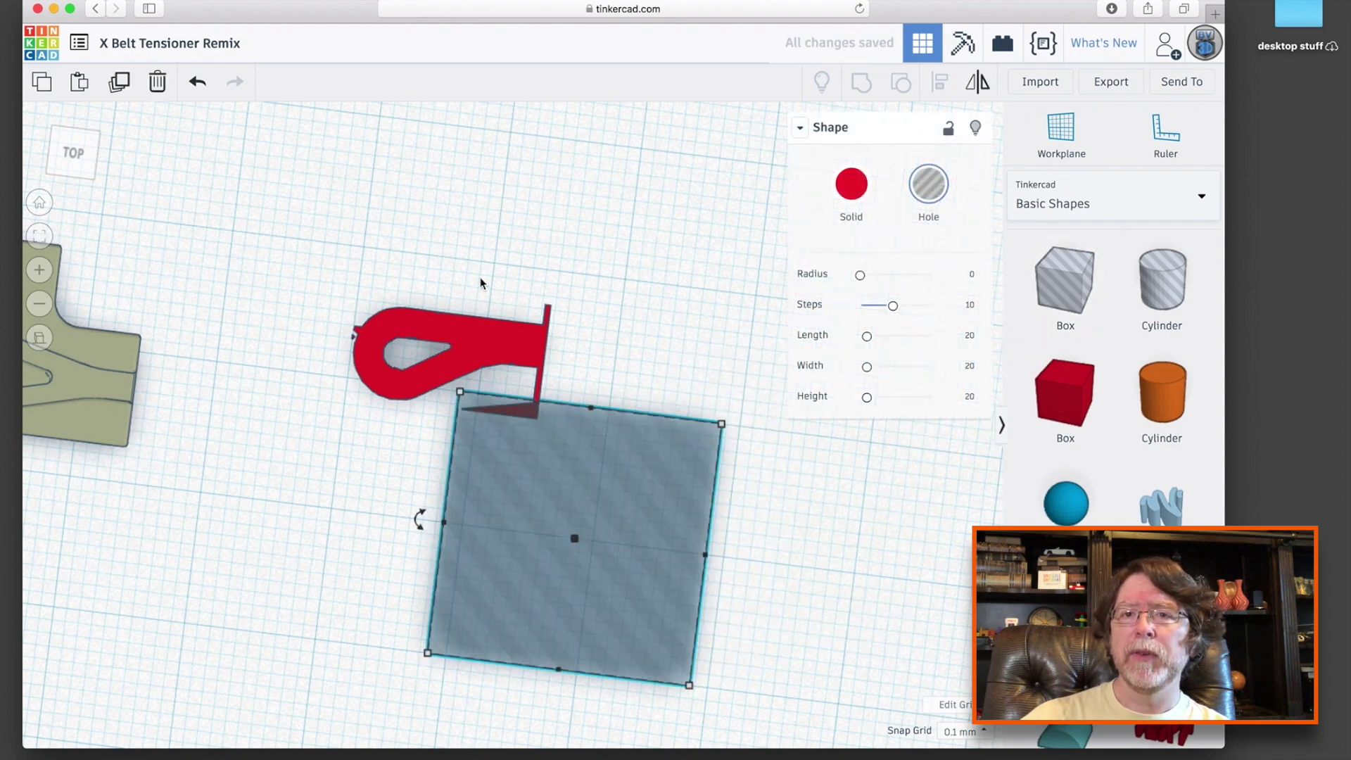
pyautogui.hotkey('ctrl', 'a')
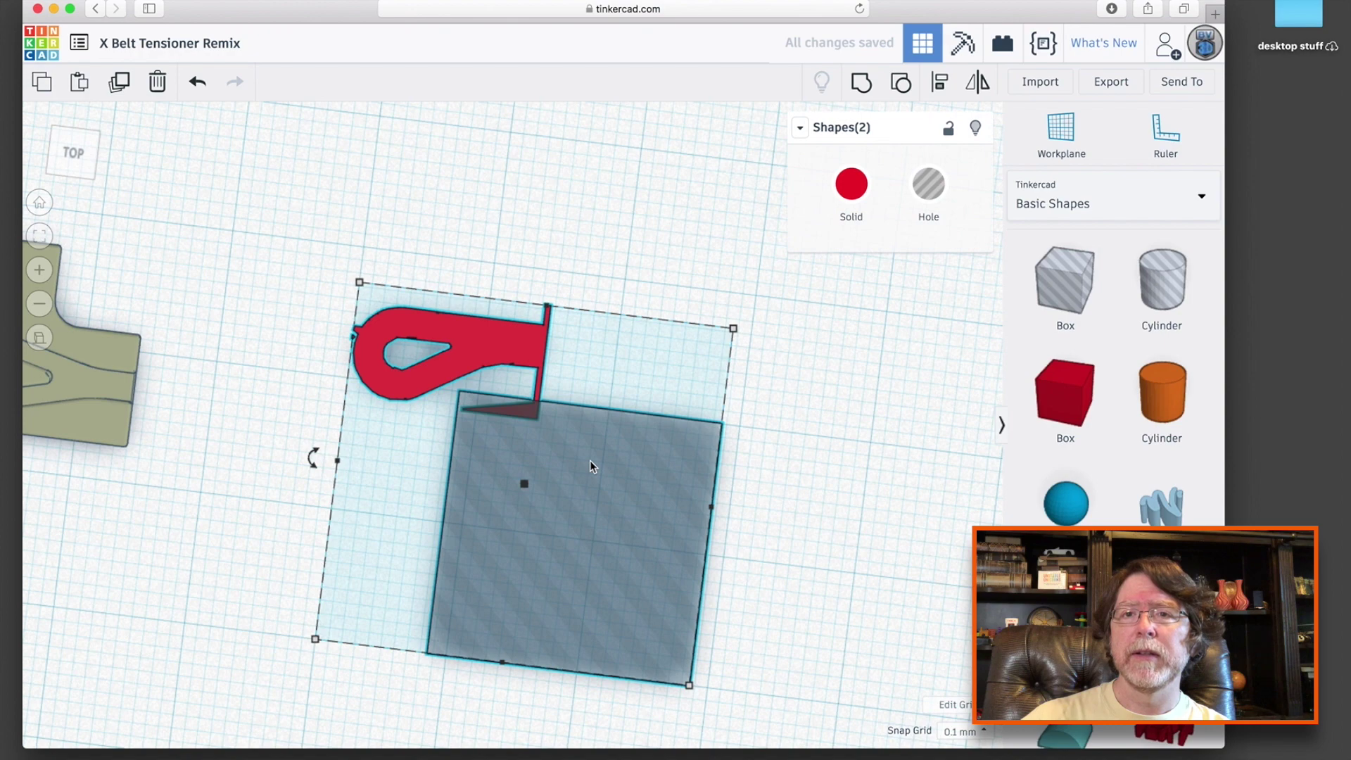
pyautogui.hotkey('ctrl', 'z')
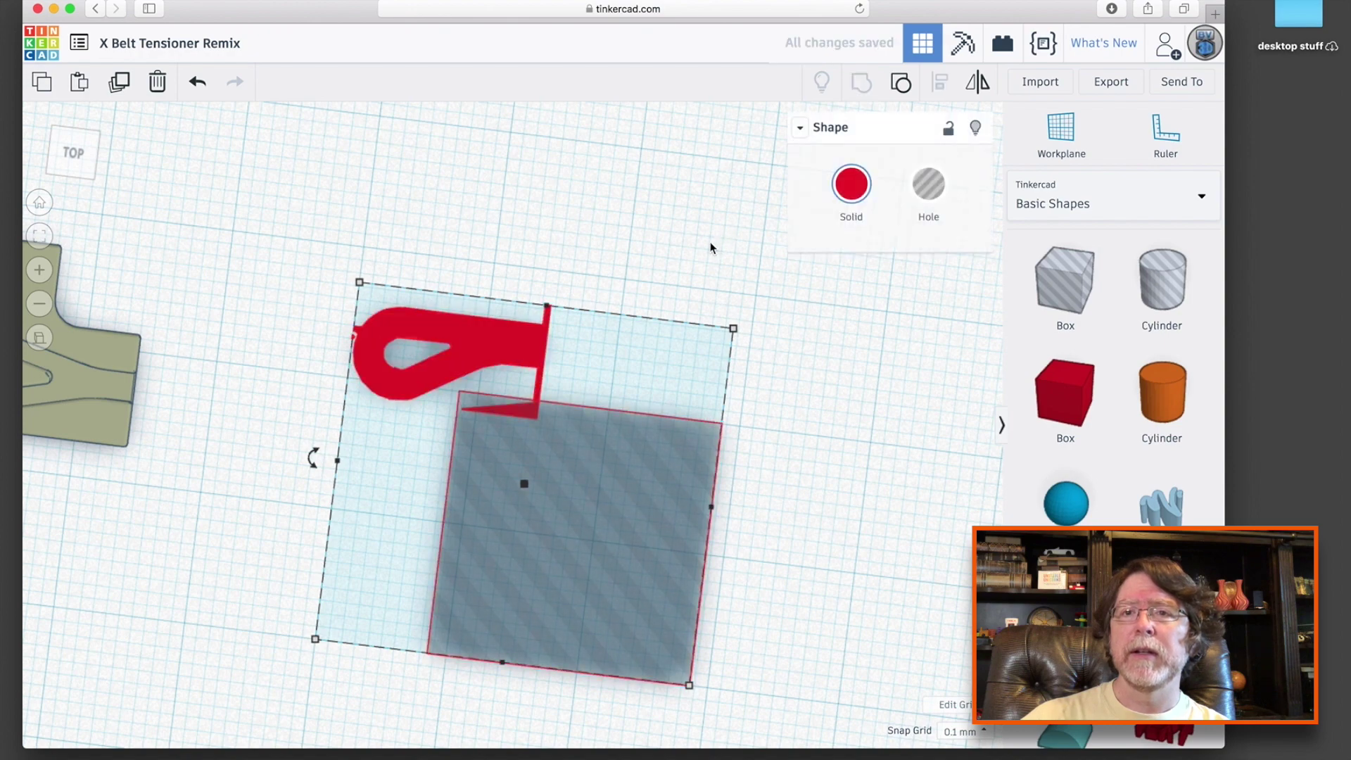
pyautogui.click(687, 314)
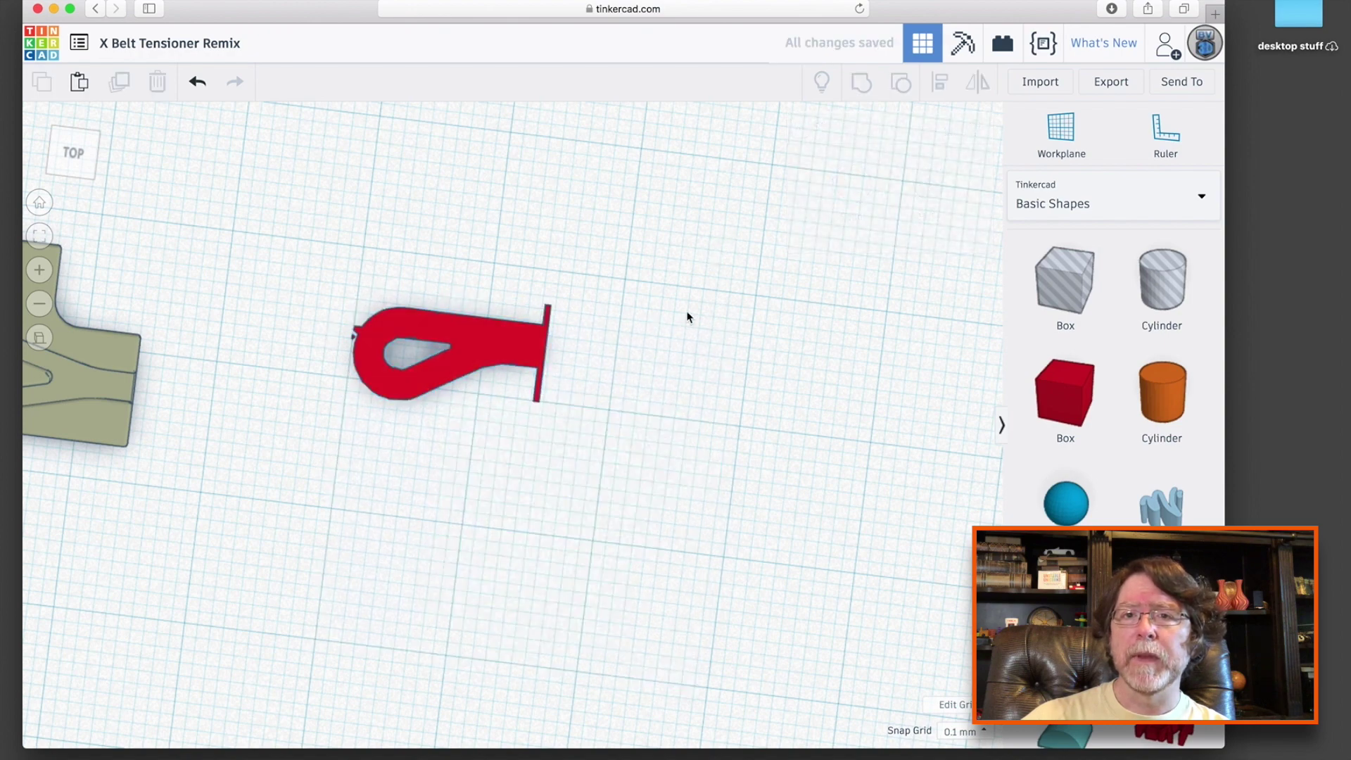
# - Return to the top view and place a new 20 mm solid box near the red part
pyautogui.moveTo(688, 314); pyautogui.dragTo(535, 235, button='right')
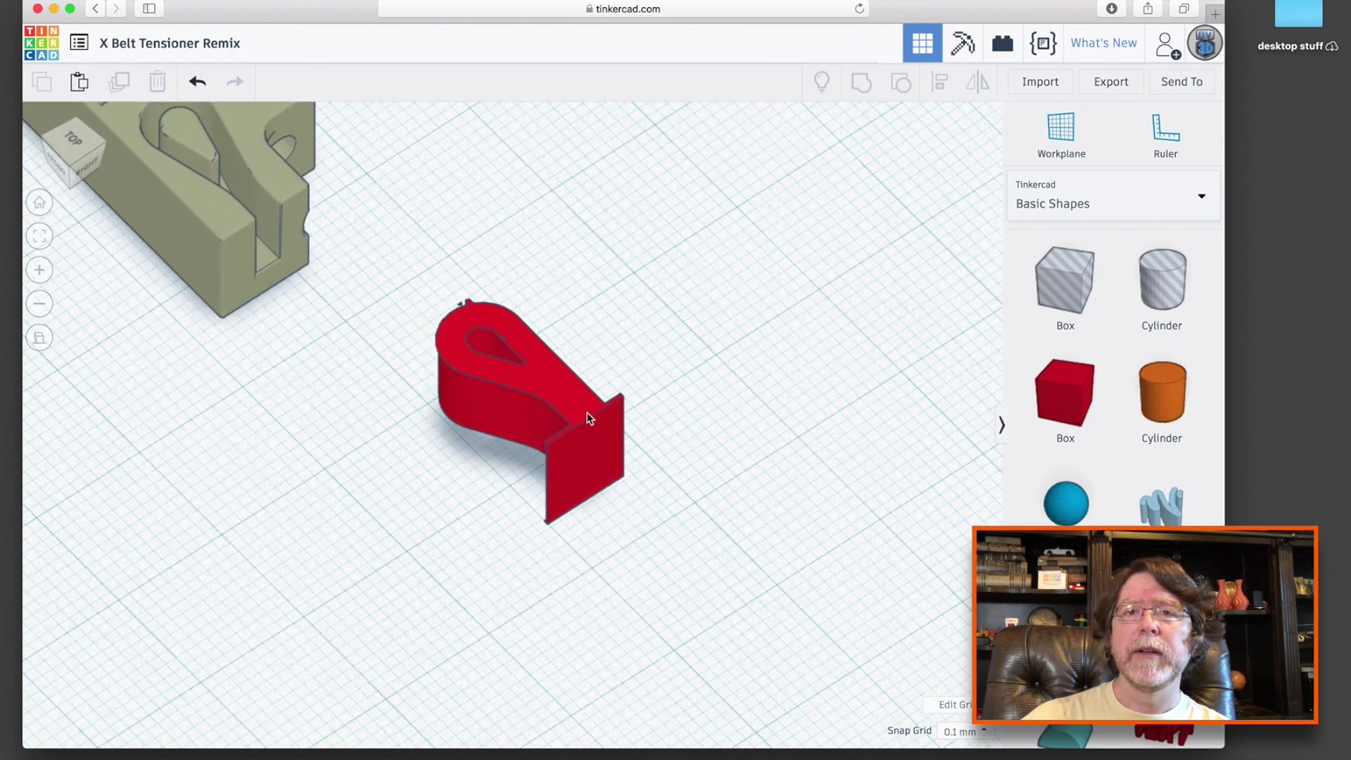
pyautogui.moveTo(318, 326); pyautogui.dragTo(479, 480, button='middle')
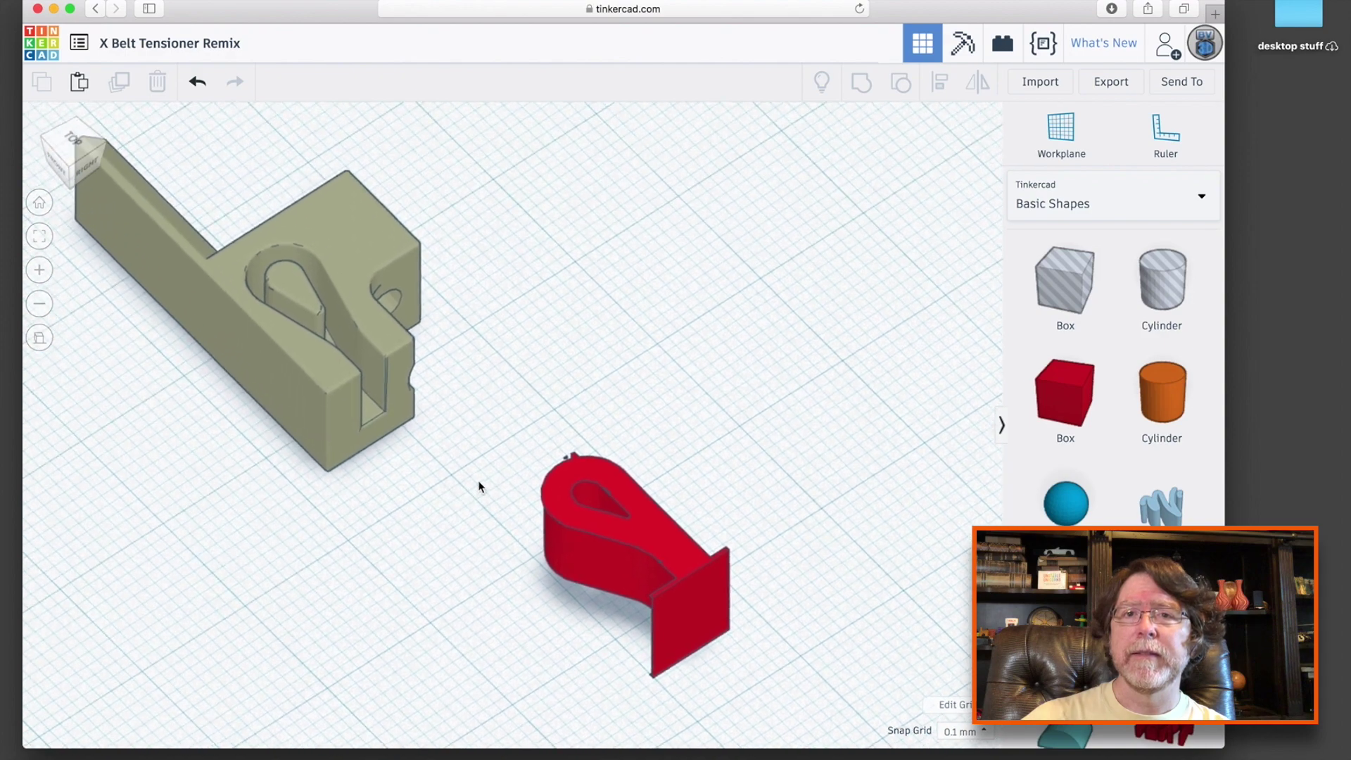
pyautogui.click(81, 159)
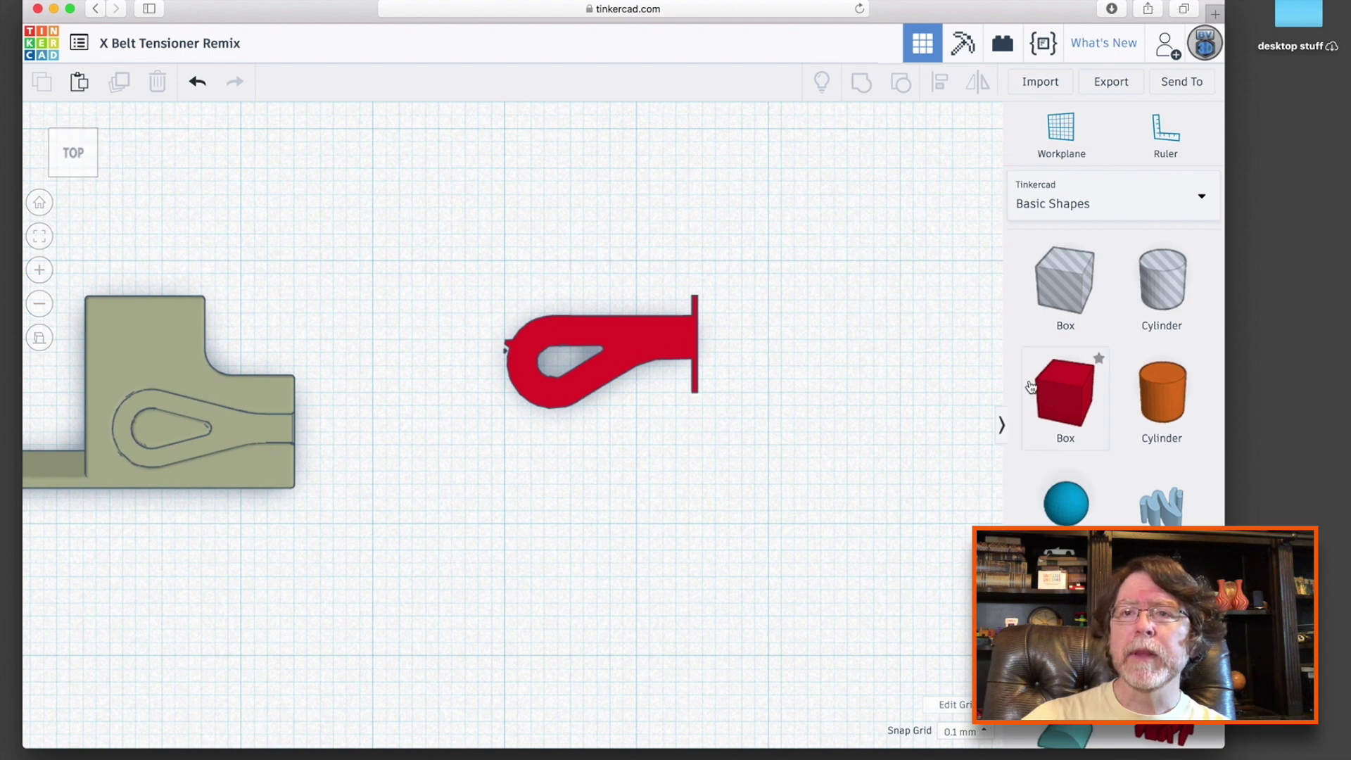
pyautogui.moveTo(1031, 387); pyautogui.dragTo(492, 520)
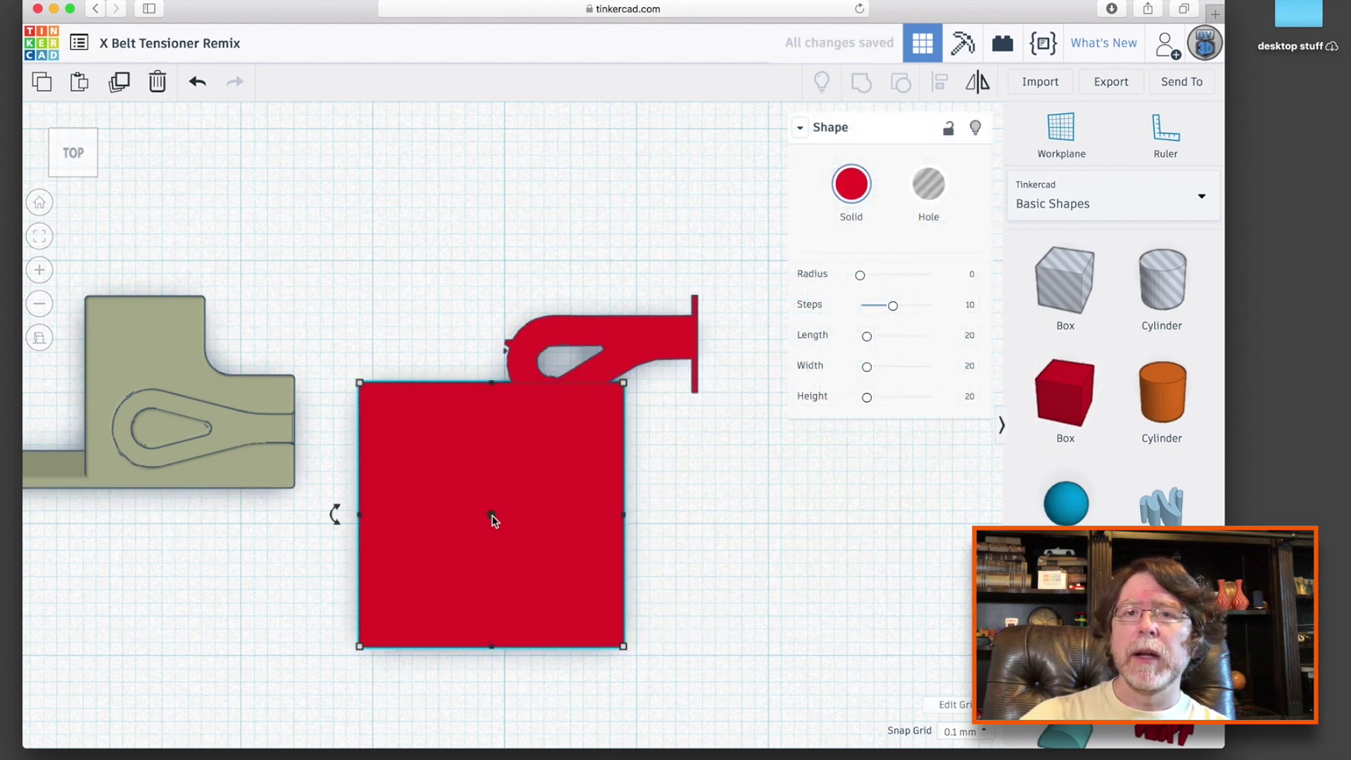
# - Set the new red box's height to 10 mm
pyautogui.moveTo(491, 386)
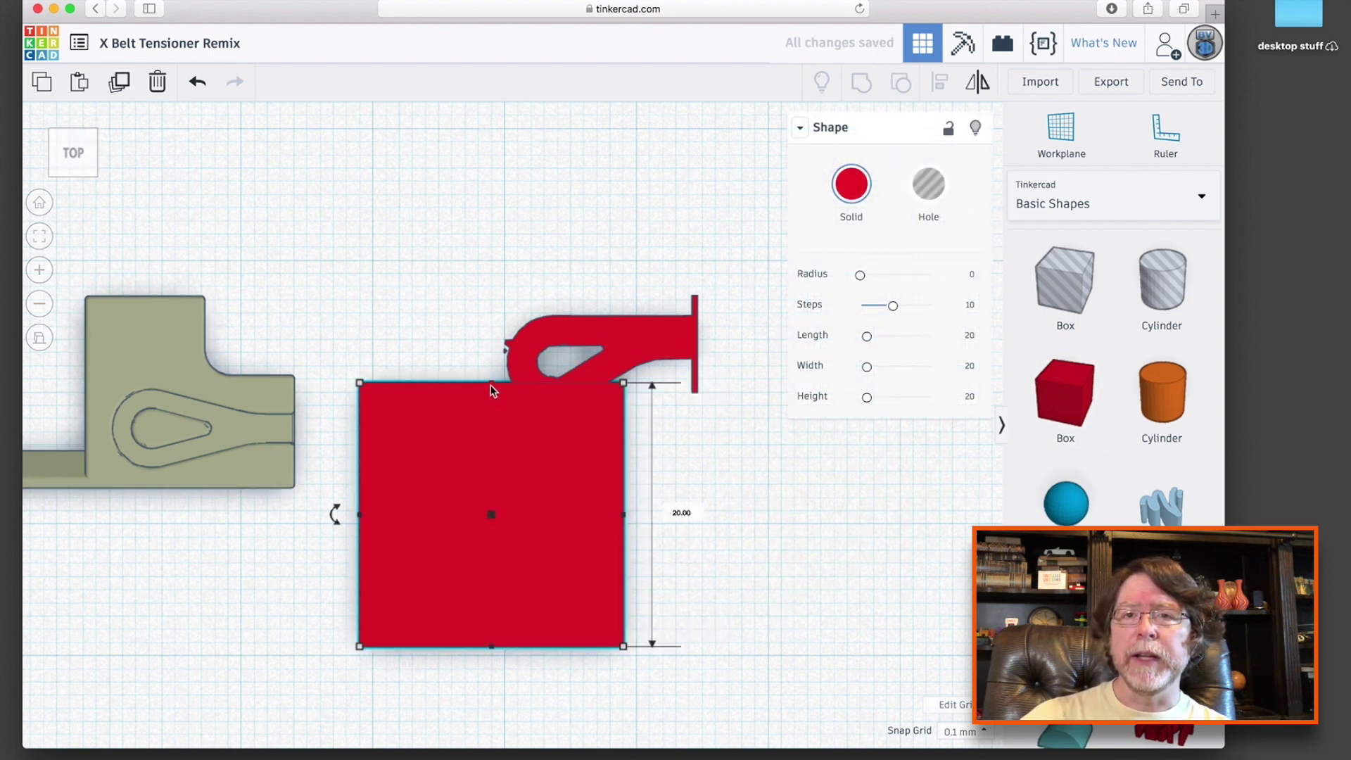
pyautogui.moveTo(492, 386); pyautogui.dragTo(489, 546)
pyautogui.moveTo(491, 559)
pyautogui.mouseDown(button='right')
pyautogui.moveTo(491, 487)
pyautogui.moveTo(495, 537)
pyautogui.mouseUp(button='right')
pyautogui.click(550, 632)
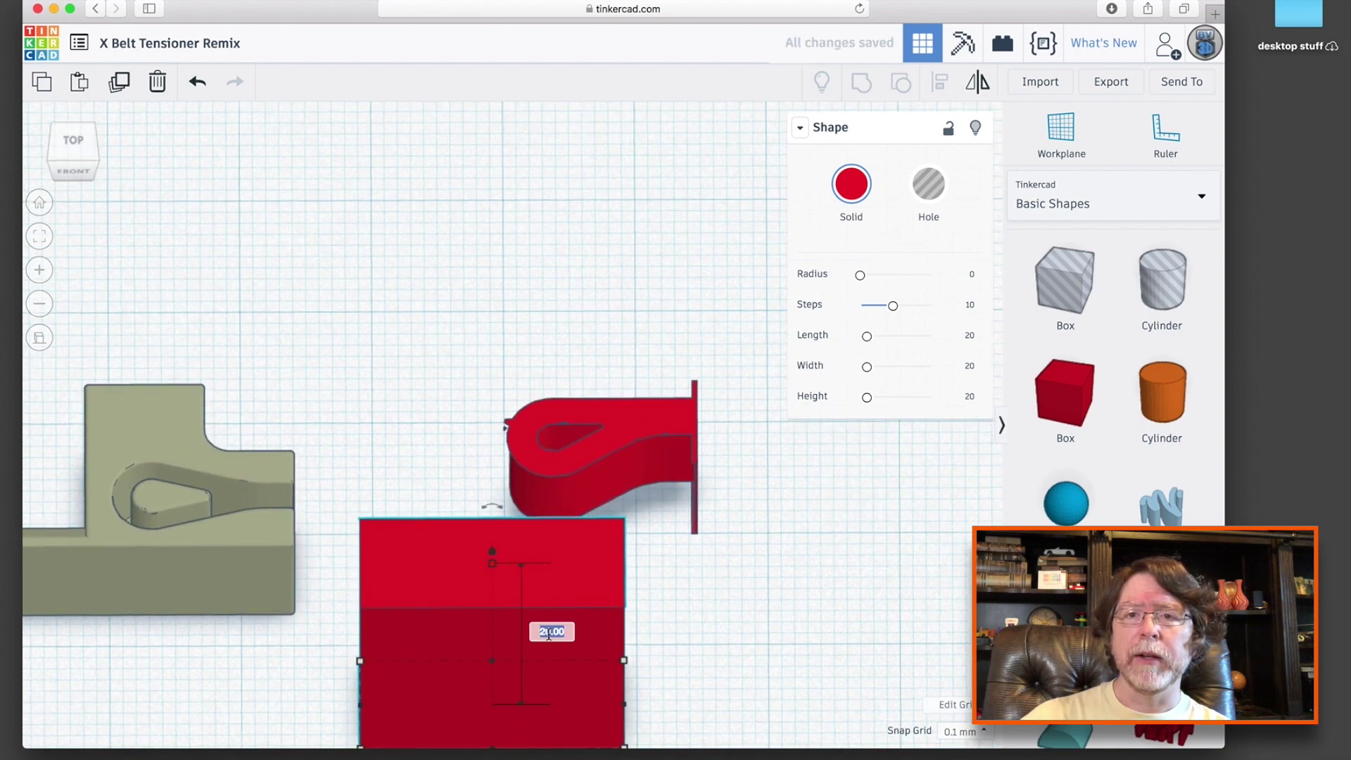
pyautogui.write('10')
pyautogui.press('Return')
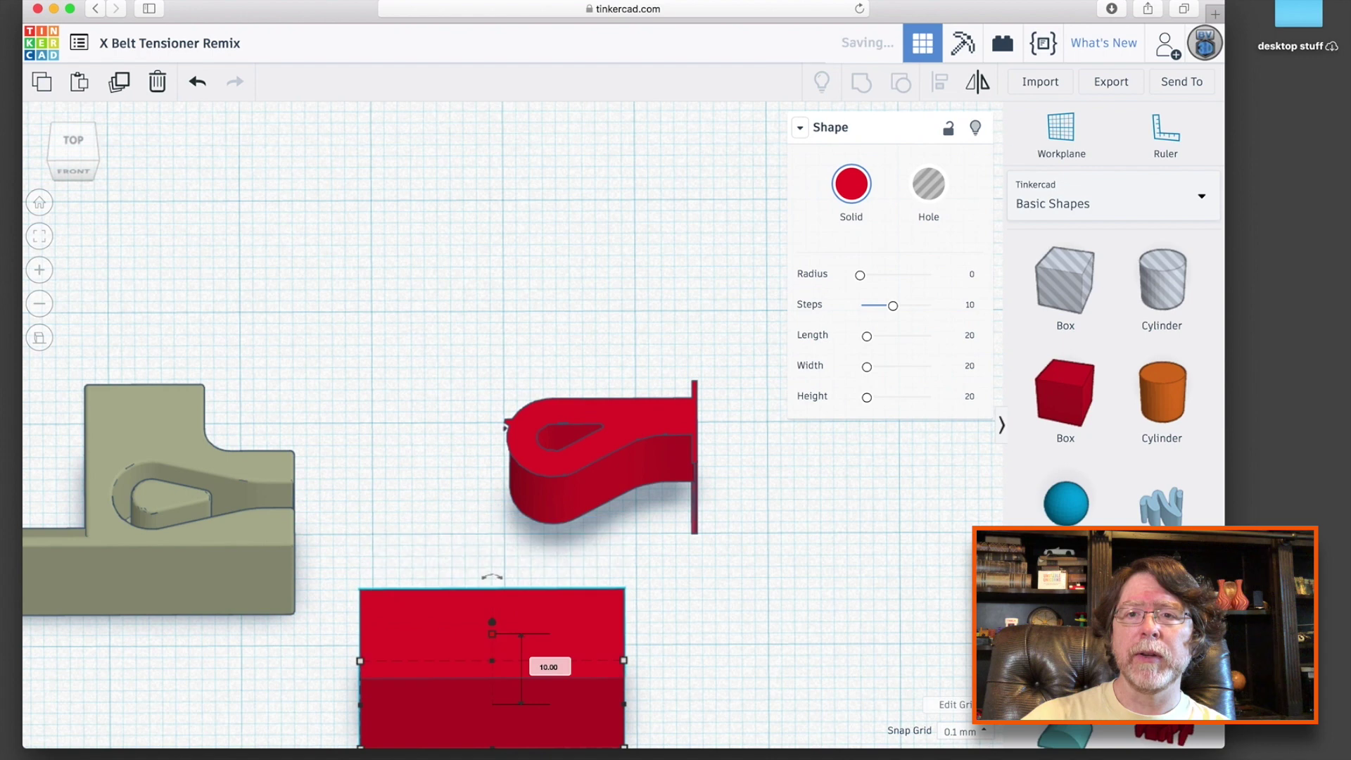
pyautogui.click(72, 140)
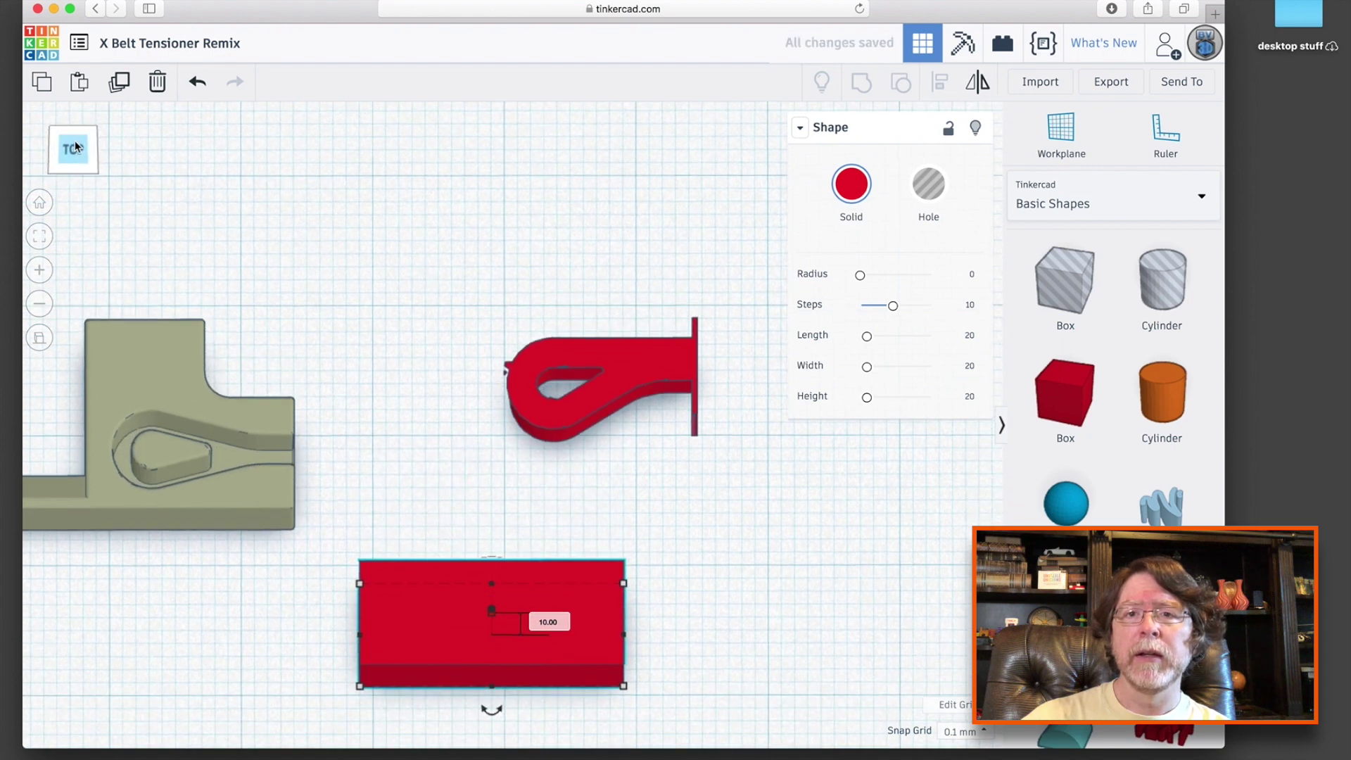
# - Move the box onto the green part's lower section, narrow it to 14.50 mm, and nudge it right
pyautogui.moveTo(433, 587); pyautogui.dragTo(176, 425)
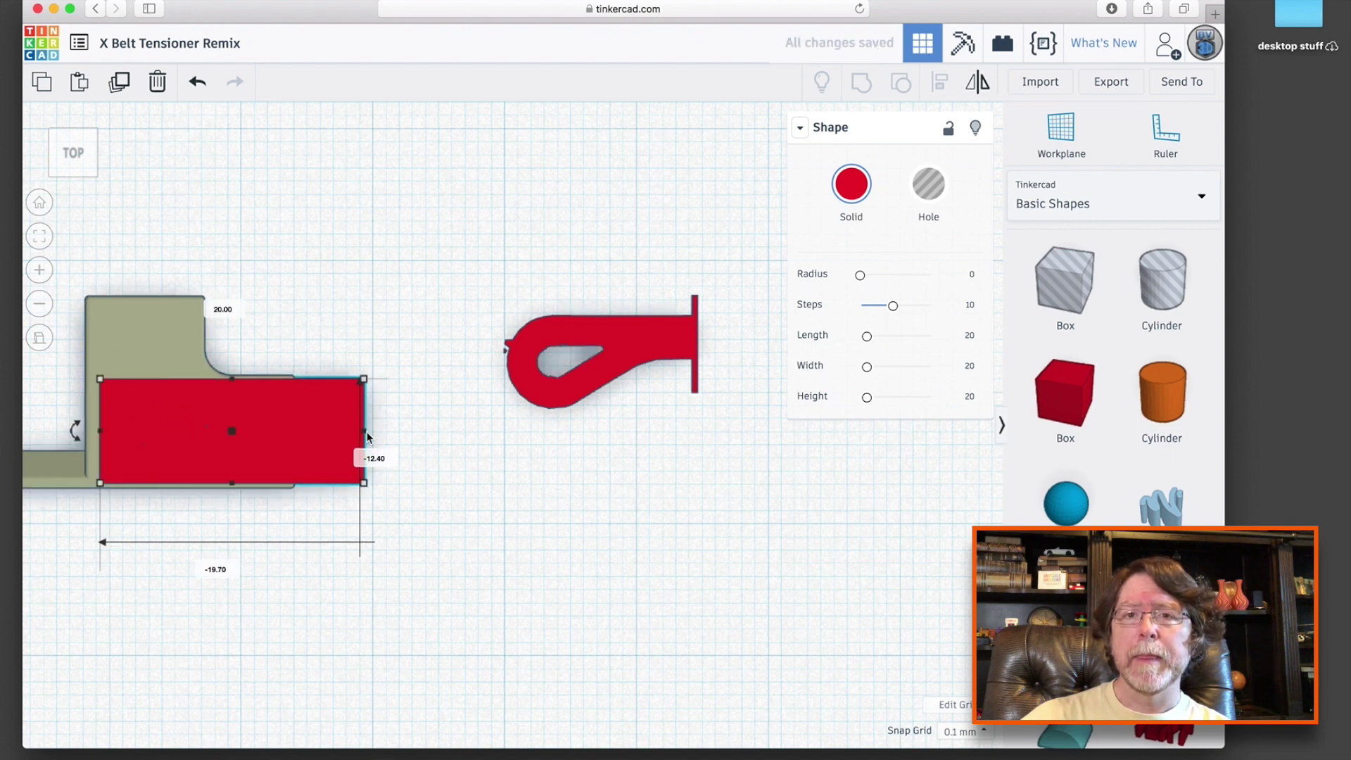
pyautogui.moveTo(353, 430); pyautogui.dragTo(290, 429)
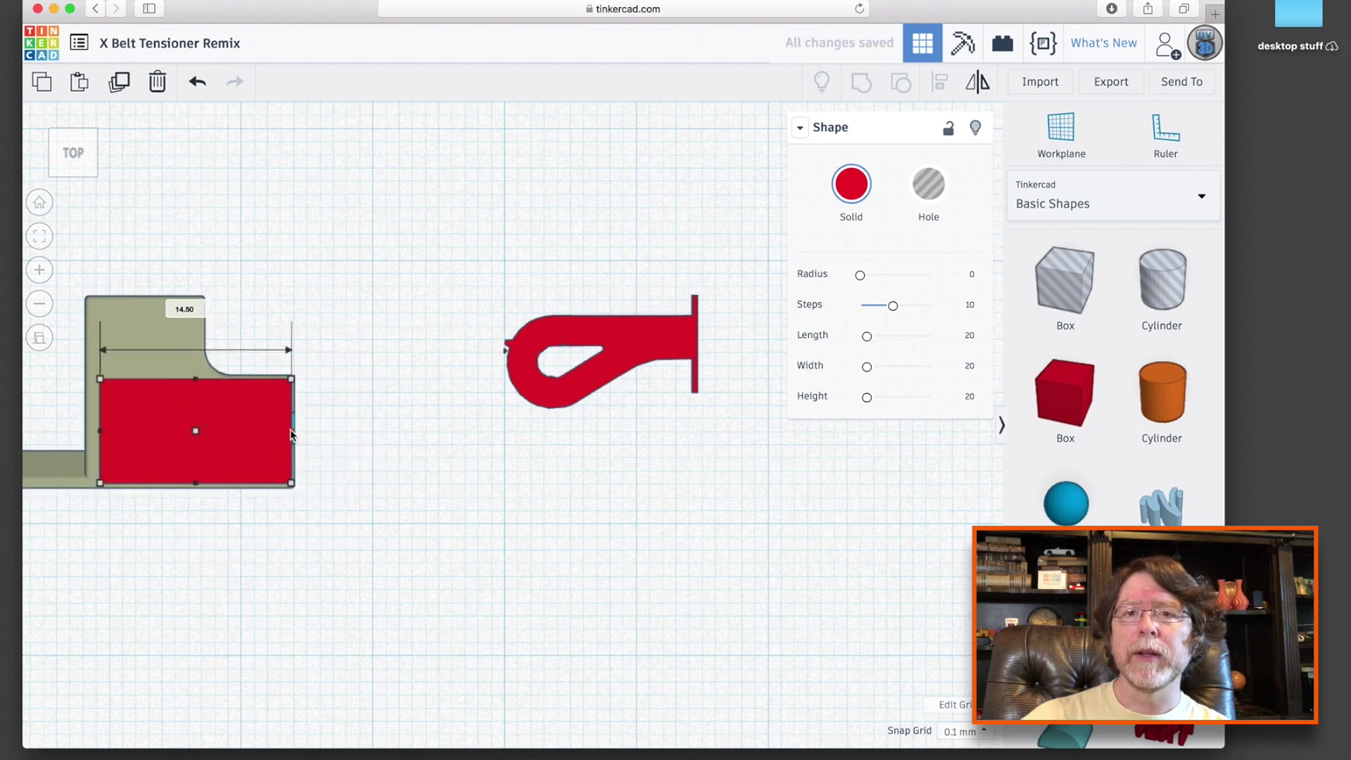
pyautogui.press('f')
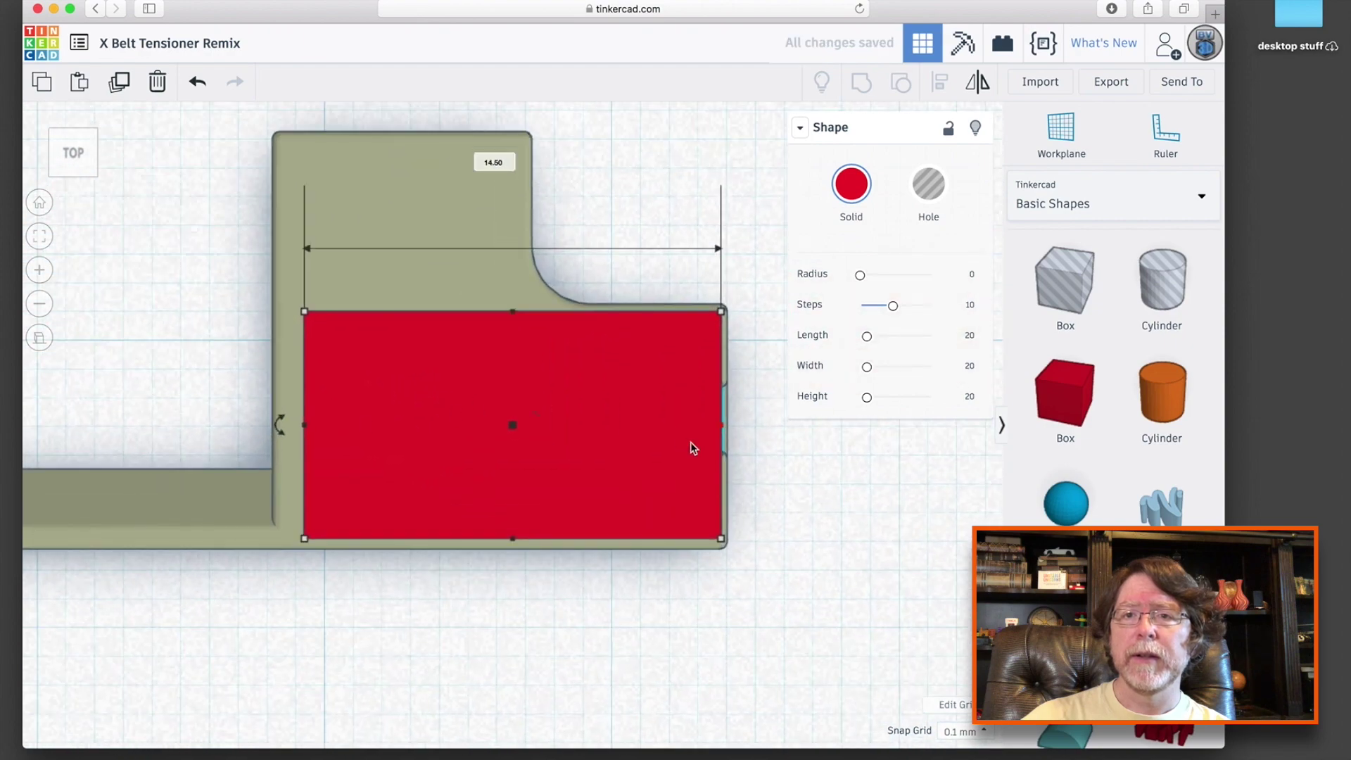
pyautogui.press('Right')
pyautogui.press('Right')
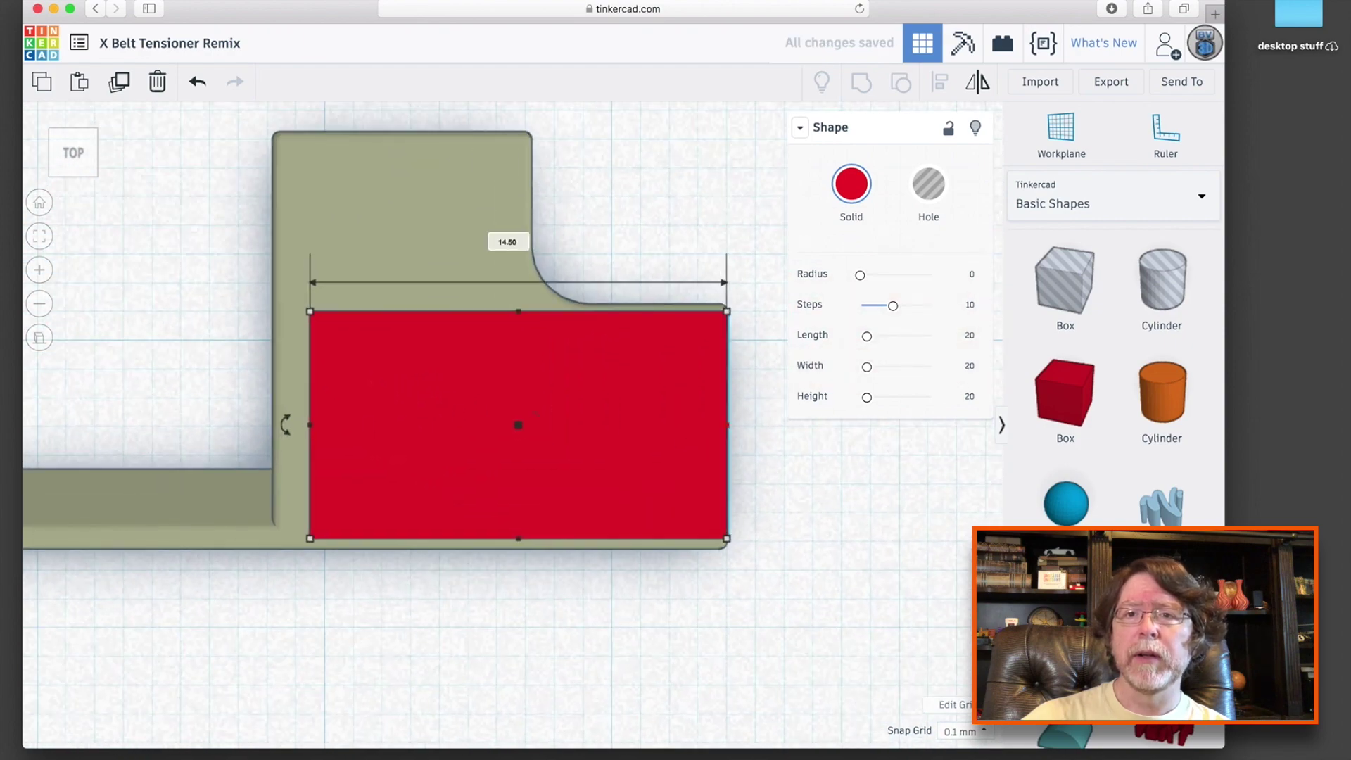
pyautogui.moveTo(756, 574); pyautogui.dragTo(668, 505)
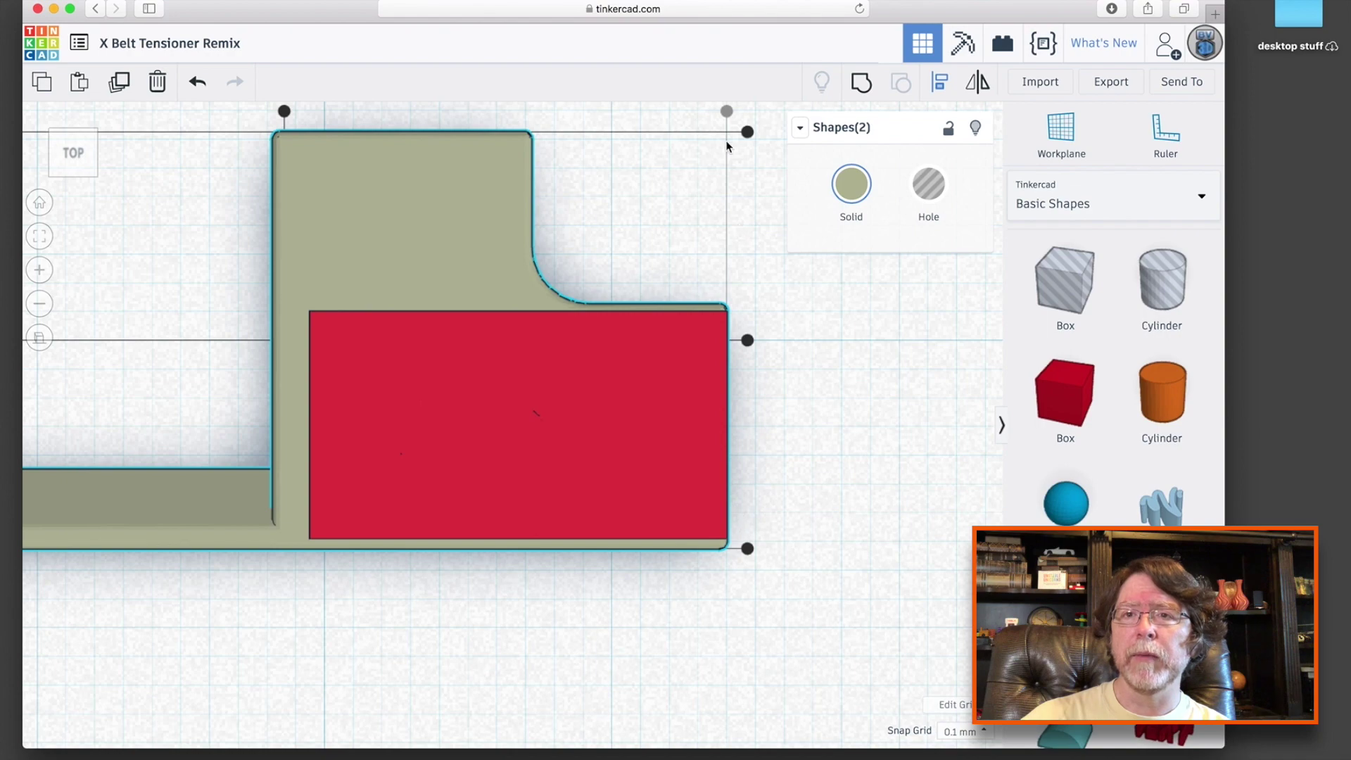
pyautogui.click(792, 371)
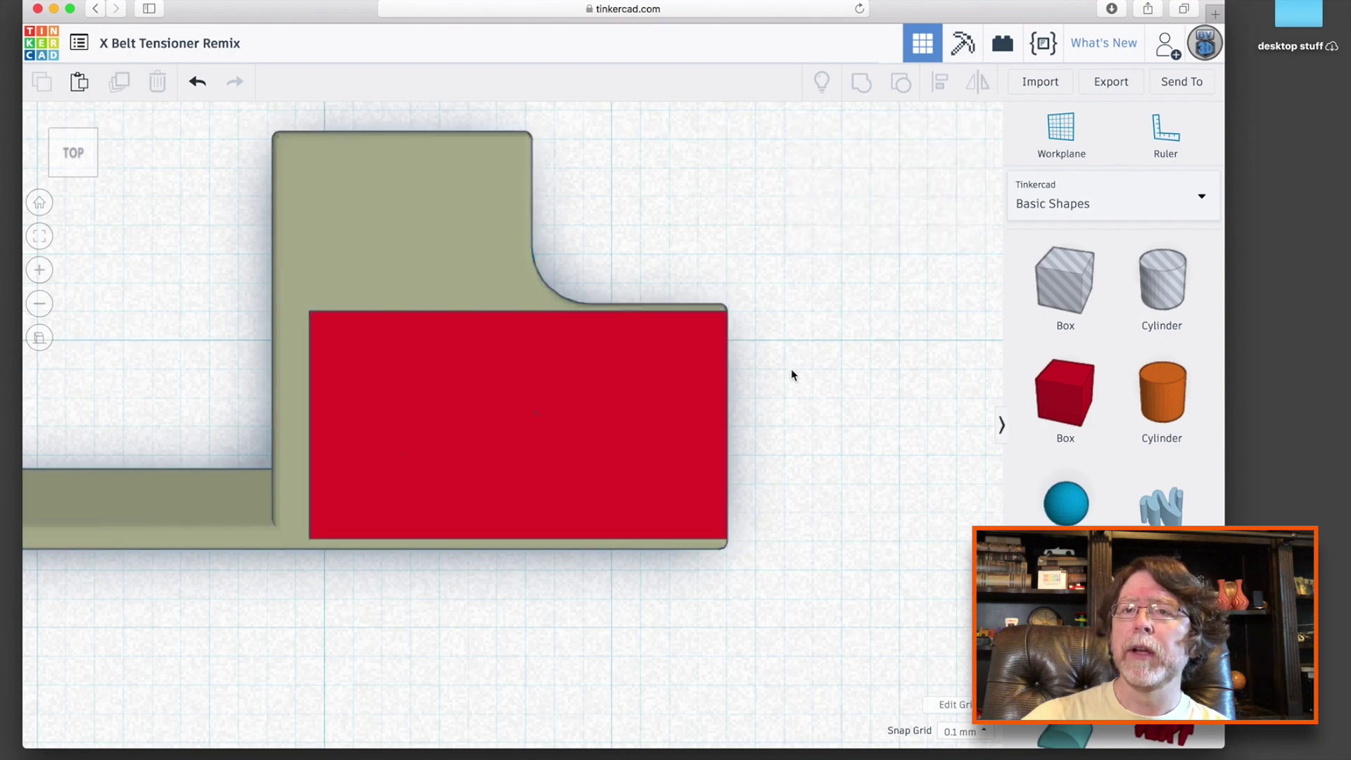
pyautogui.moveTo(792, 375); pyautogui.dragTo(685, 283, button='right')
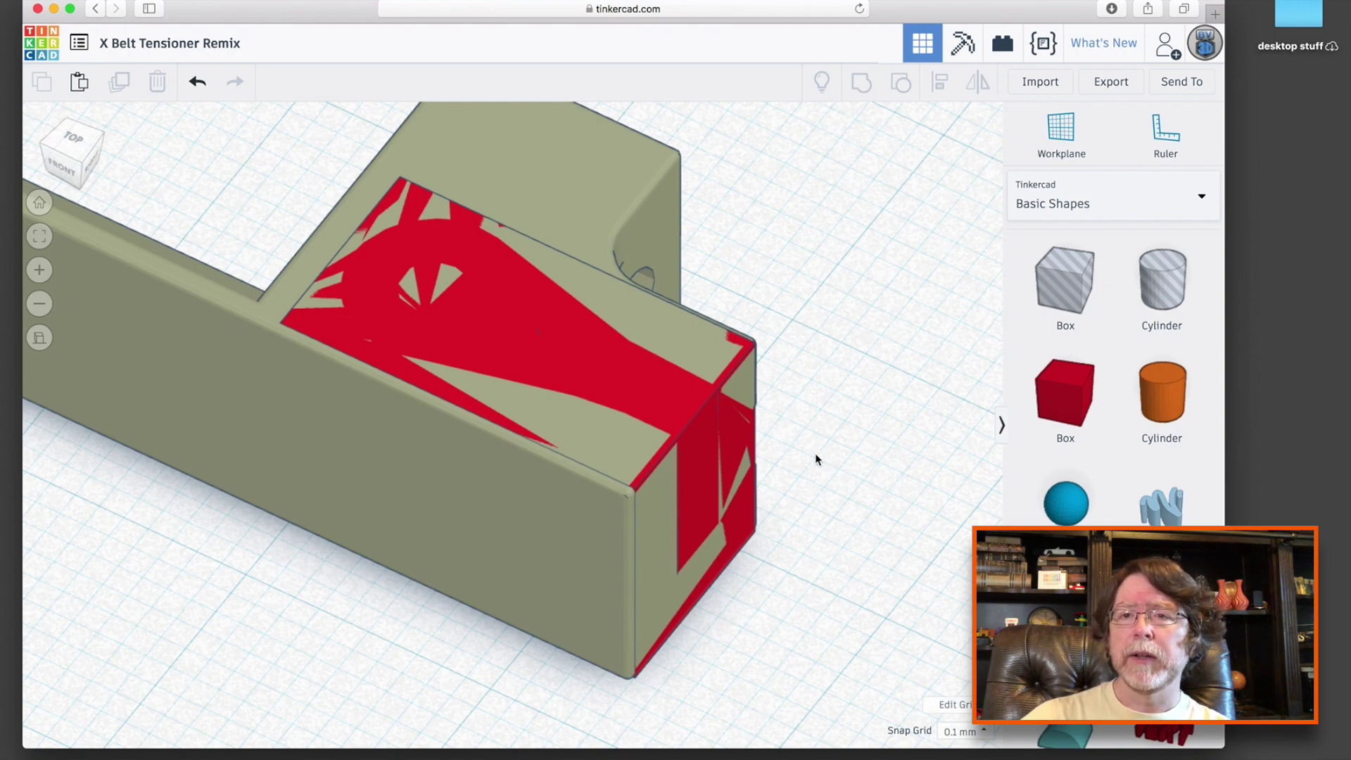
# - Shift the red box into place against the green tensioner body
pyautogui.moveTo(763, 316); pyautogui.dragTo(844, 387, button='right')
pyautogui.moveTo(684, 246); pyautogui.dragTo(782, 409)
pyautogui.click(815, 405)
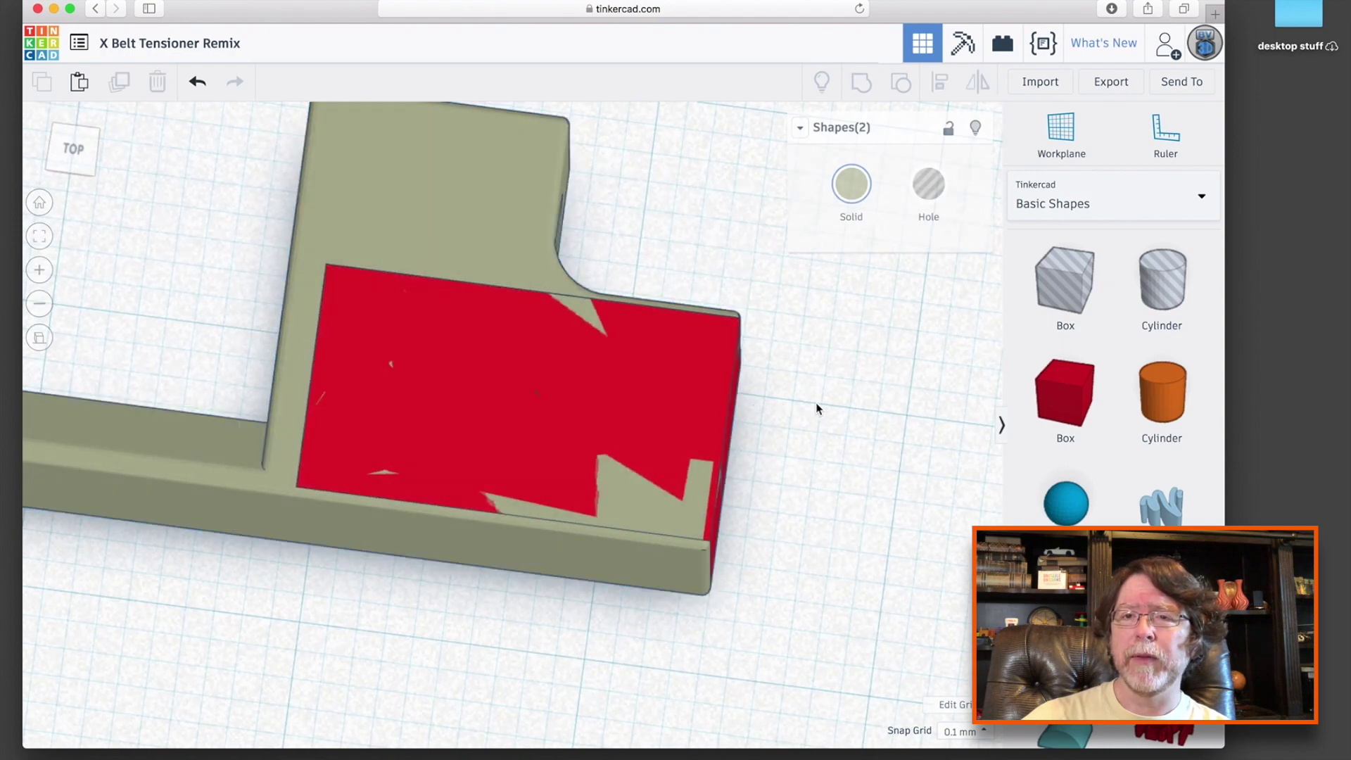
pyautogui.click(626, 384)
pyautogui.moveTo(627, 384); pyautogui.dragTo(619, 395)
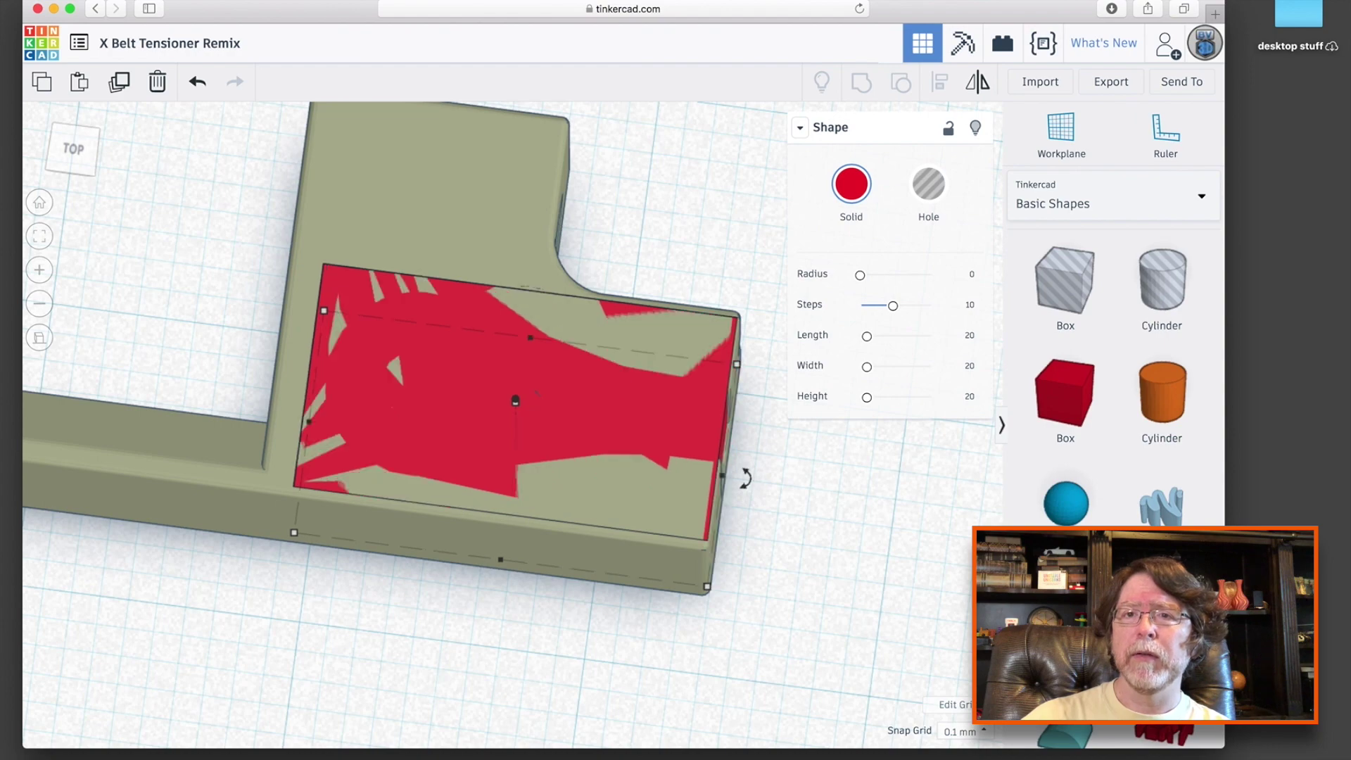
pyautogui.click(791, 544)
# - Fine-tune the red box's position, viewed from the right side
pyautogui.moveTo(791, 544); pyautogui.dragTo(485, 476, button='right')
pyautogui.click(486, 475)
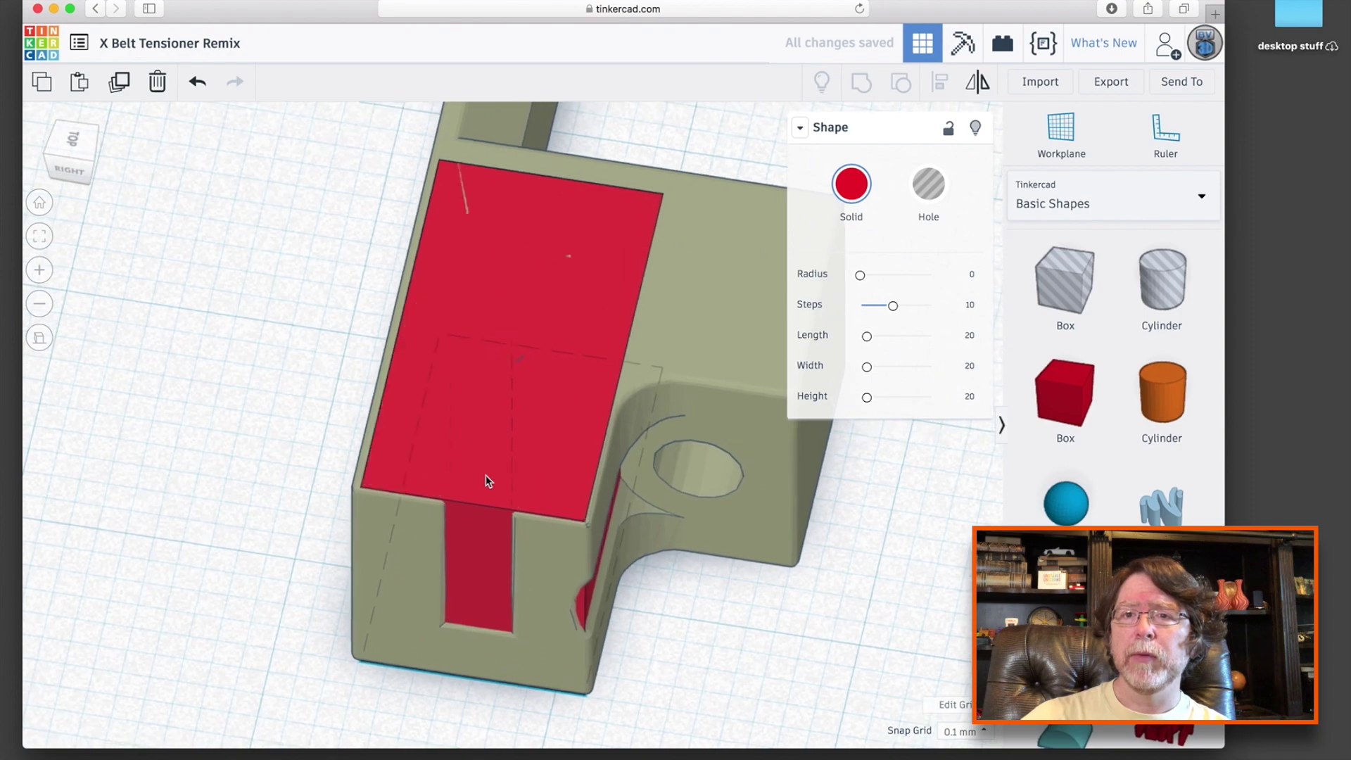
pyautogui.click(741, 612)
pyautogui.moveTo(740, 612); pyautogui.dragTo(706, 620, button='right')
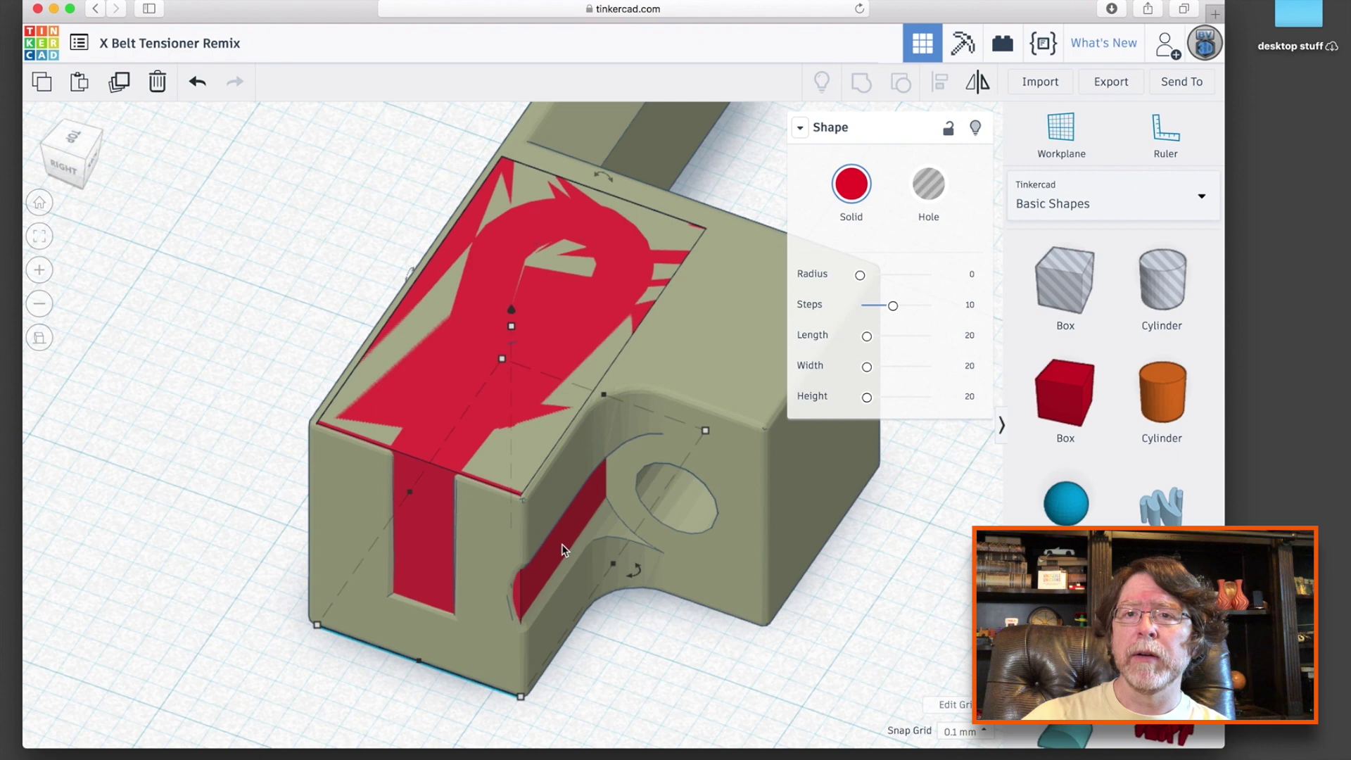
pyautogui.moveTo(563, 550); pyautogui.dragTo(555, 547)
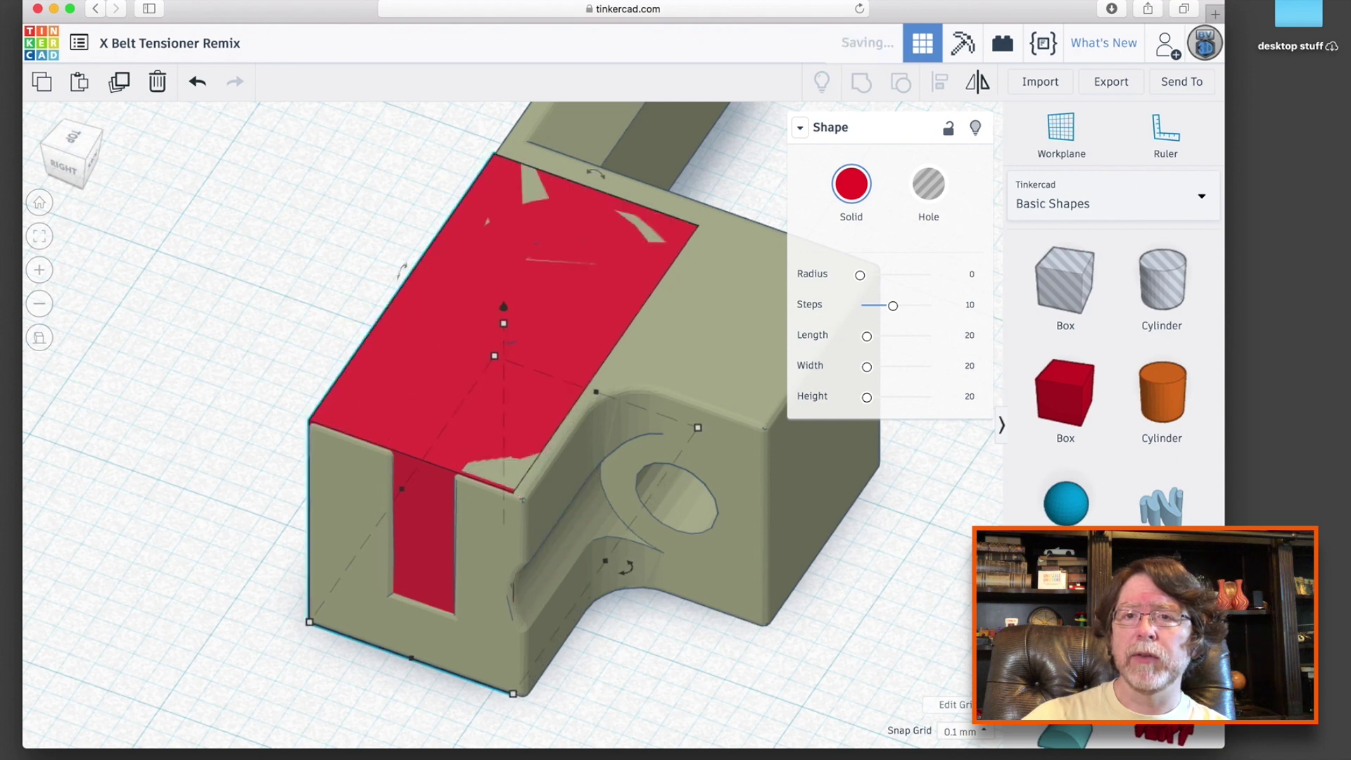
pyautogui.moveTo(397, 505)
pyautogui.mouseDown()
pyautogui.moveTo(396, 492)
pyautogui.moveTo(413, 496)
pyautogui.mouseUp()
# - Select the red box and green tensioner together and group them into one solid
pyautogui.click(635, 613)
pyautogui.moveTo(635, 613); pyautogui.dragTo(284, 382, button='right')
pyautogui.moveTo(268, 365); pyautogui.dragTo(408, 470)
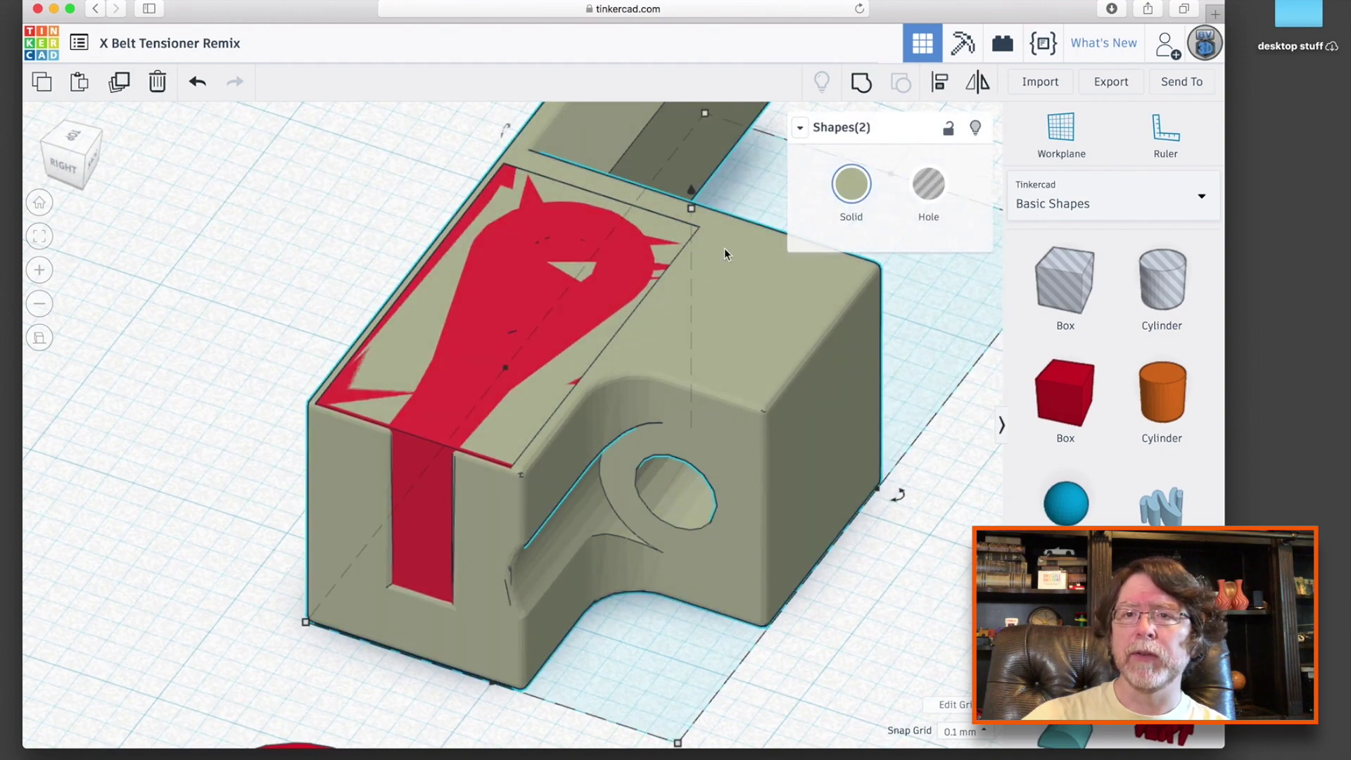
pyautogui.click(862, 85)
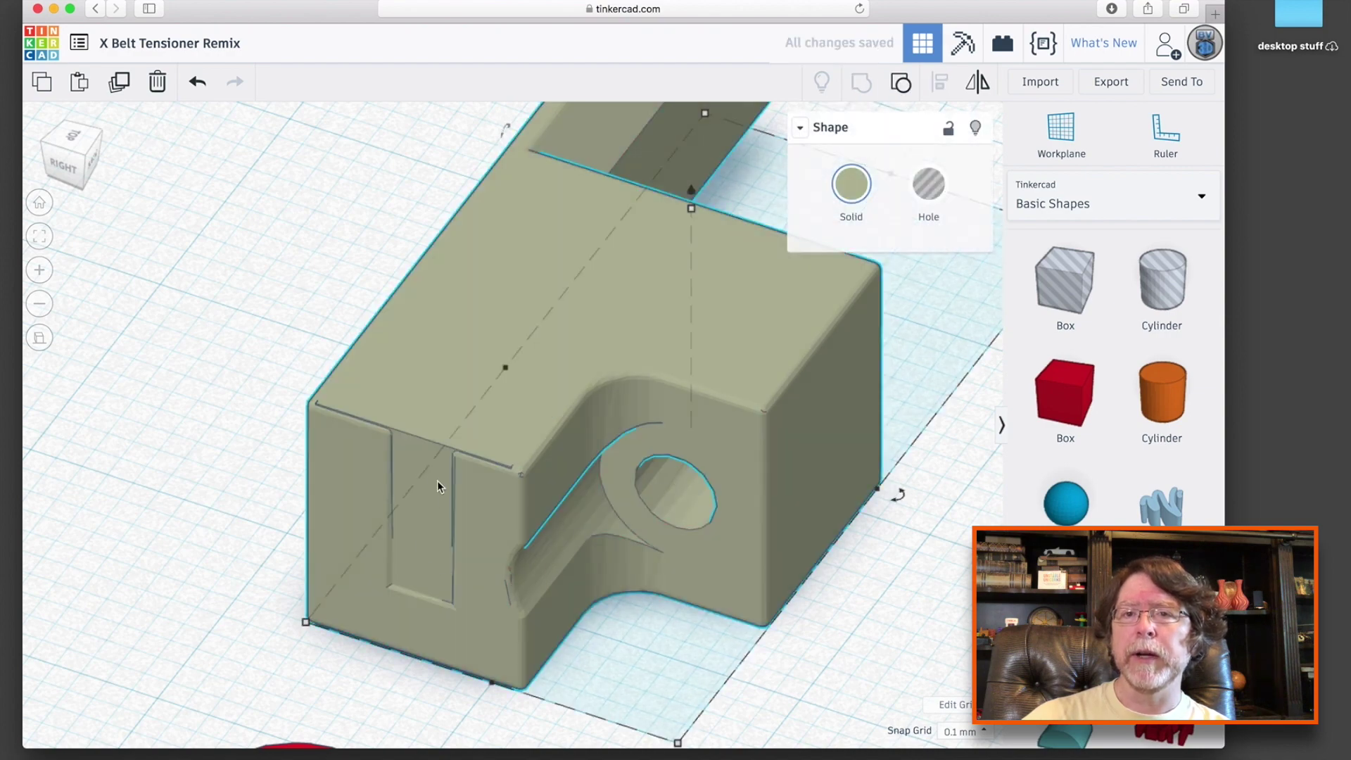
# - Bring the red belt-channel piece beside the tensioner and convert it to a hole
pyautogui.scroll(-5, 407, 508)
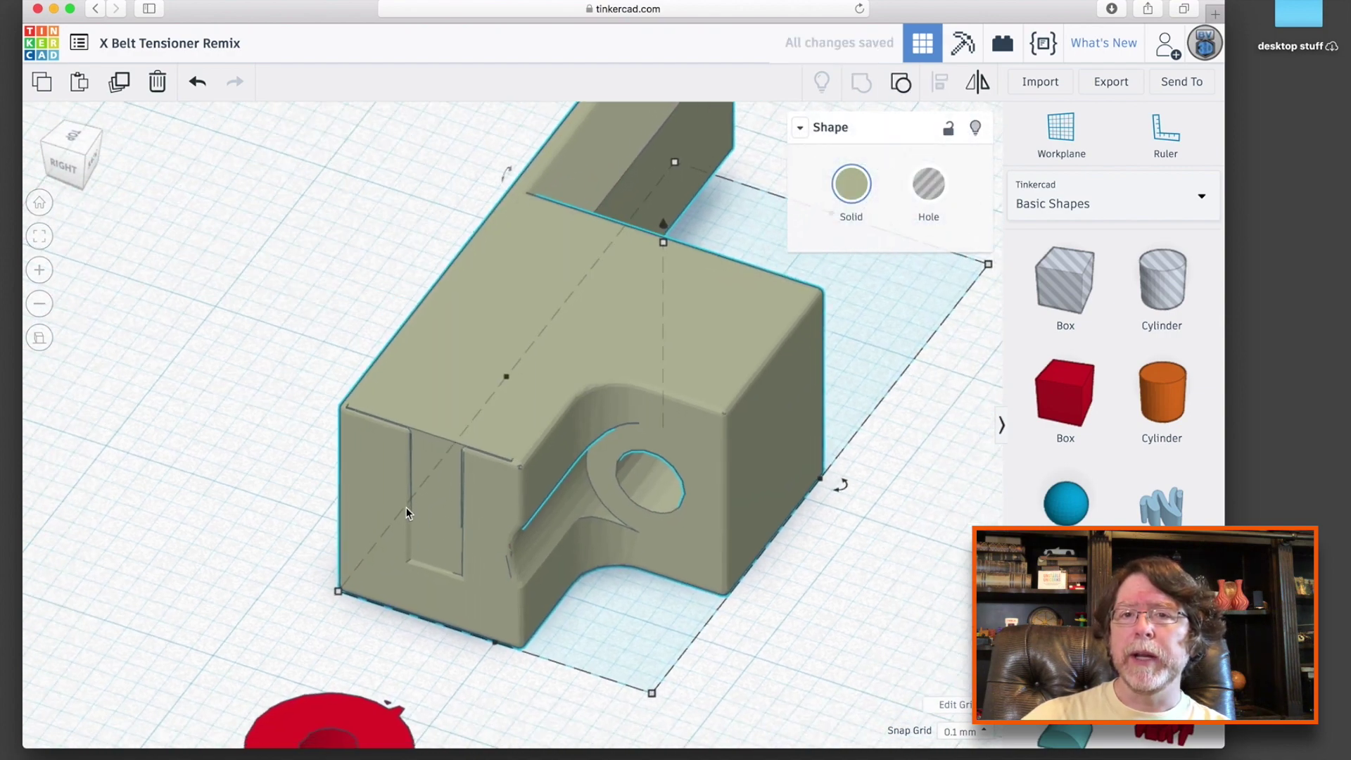
pyautogui.moveTo(416, 634); pyautogui.dragTo(440, 514)
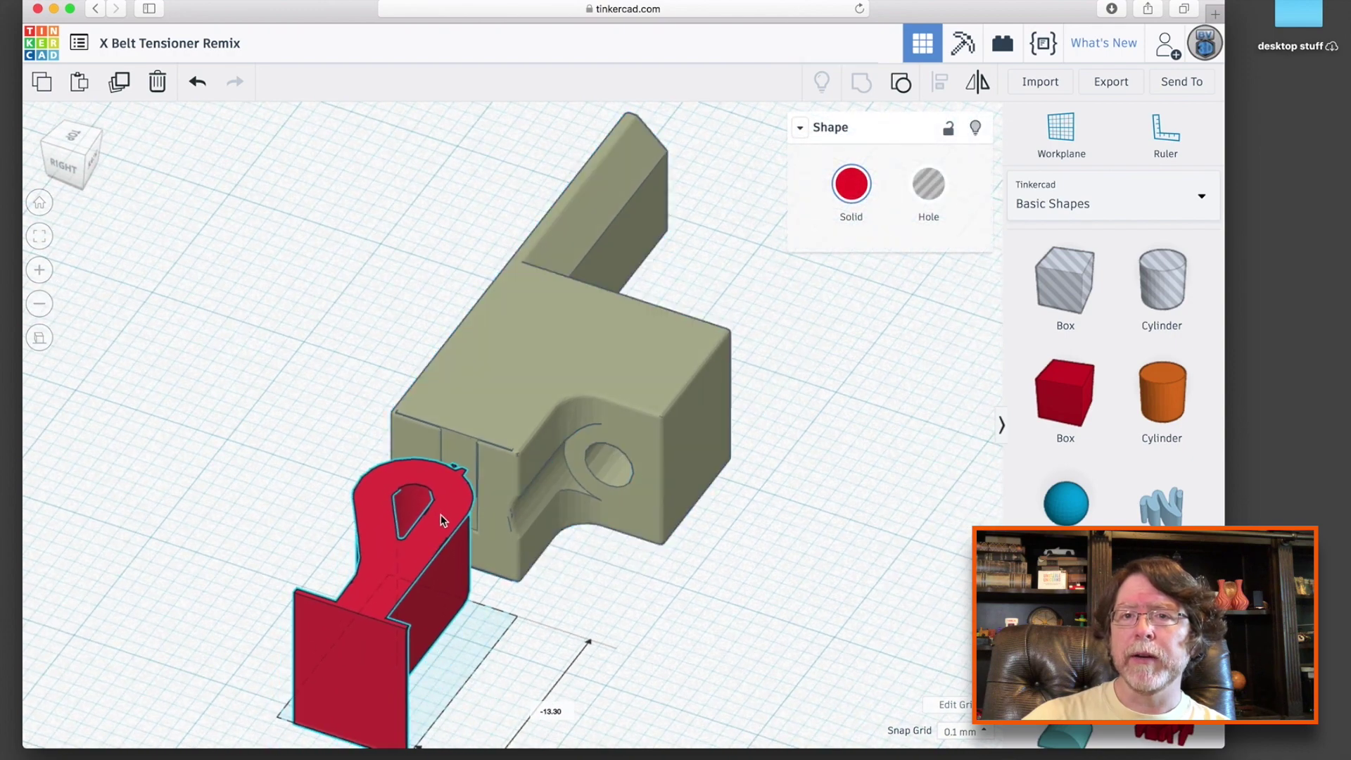
pyautogui.click(928, 185)
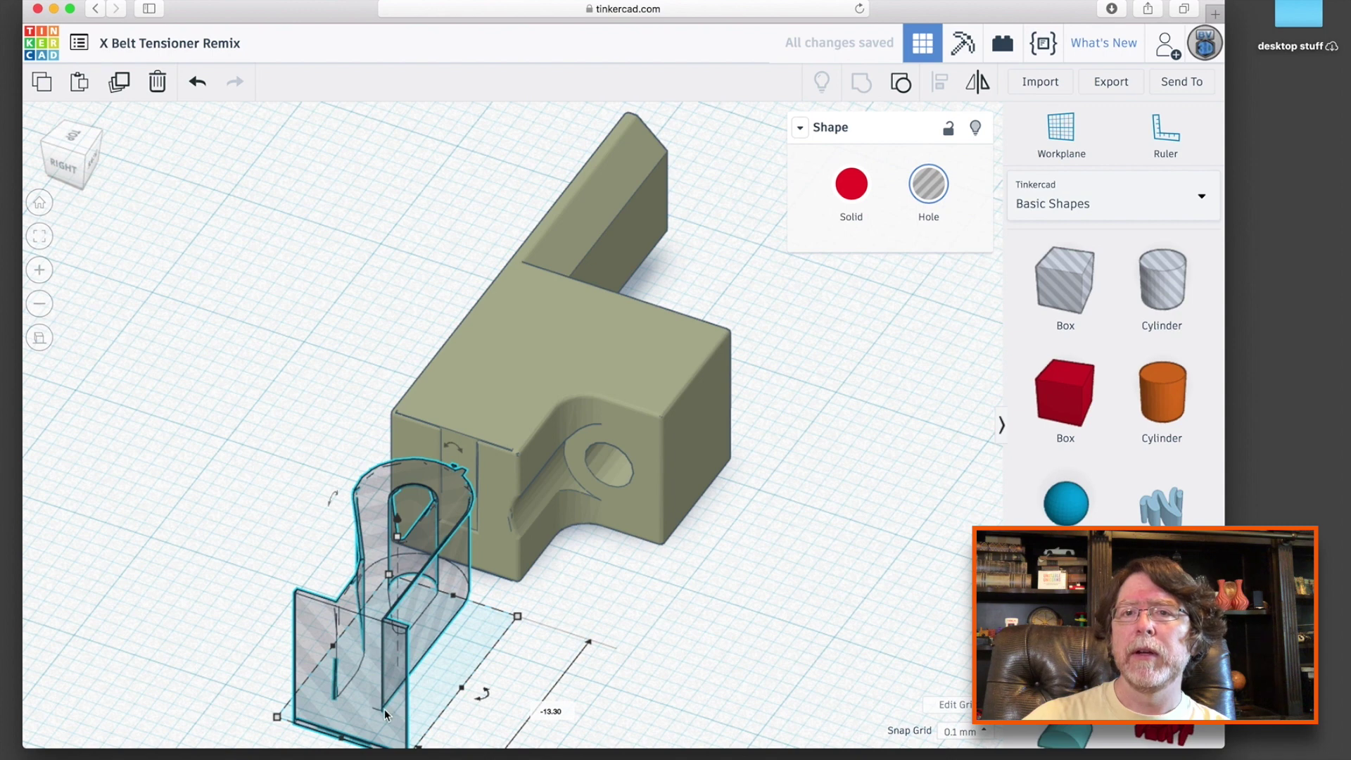
# - Move the hole piece into the tensioner's front end and nudge it into line
pyautogui.moveTo(384, 708); pyautogui.dragTo(466, 552)
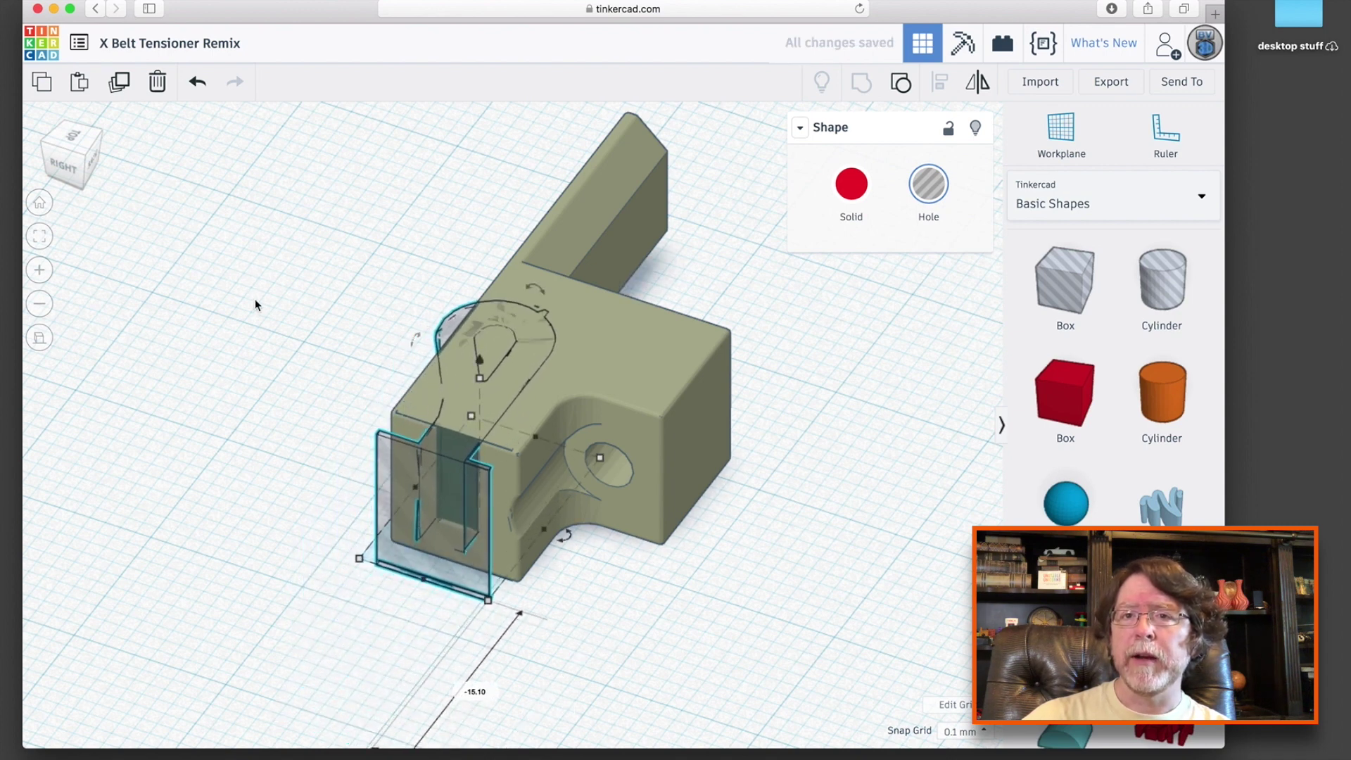
pyautogui.click(67, 172)
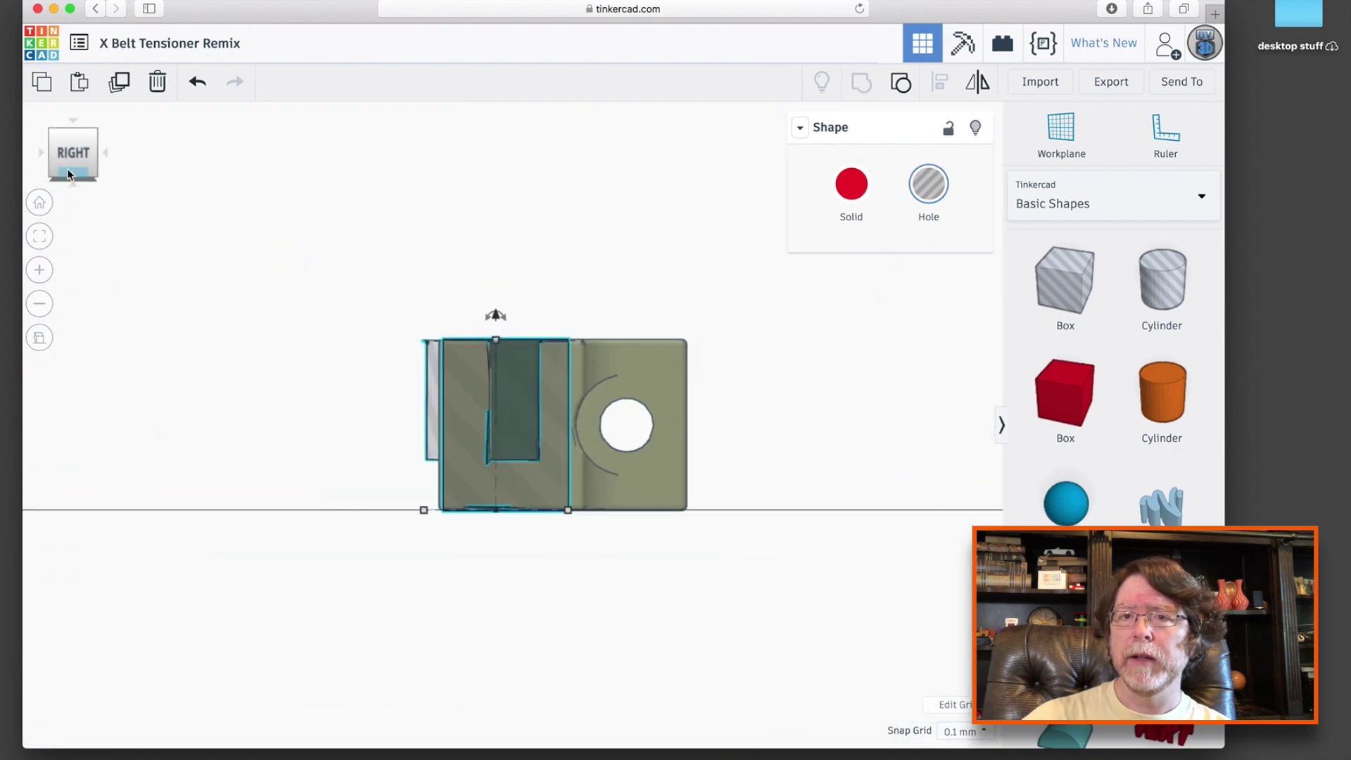
pyautogui.press('Left')
pyautogui.press('Left')
pyautogui.press('Left')
pyautogui.press('Left')
pyautogui.press('Left')
pyautogui.press('Left')
pyautogui.press('Left')
pyautogui.press('Left')
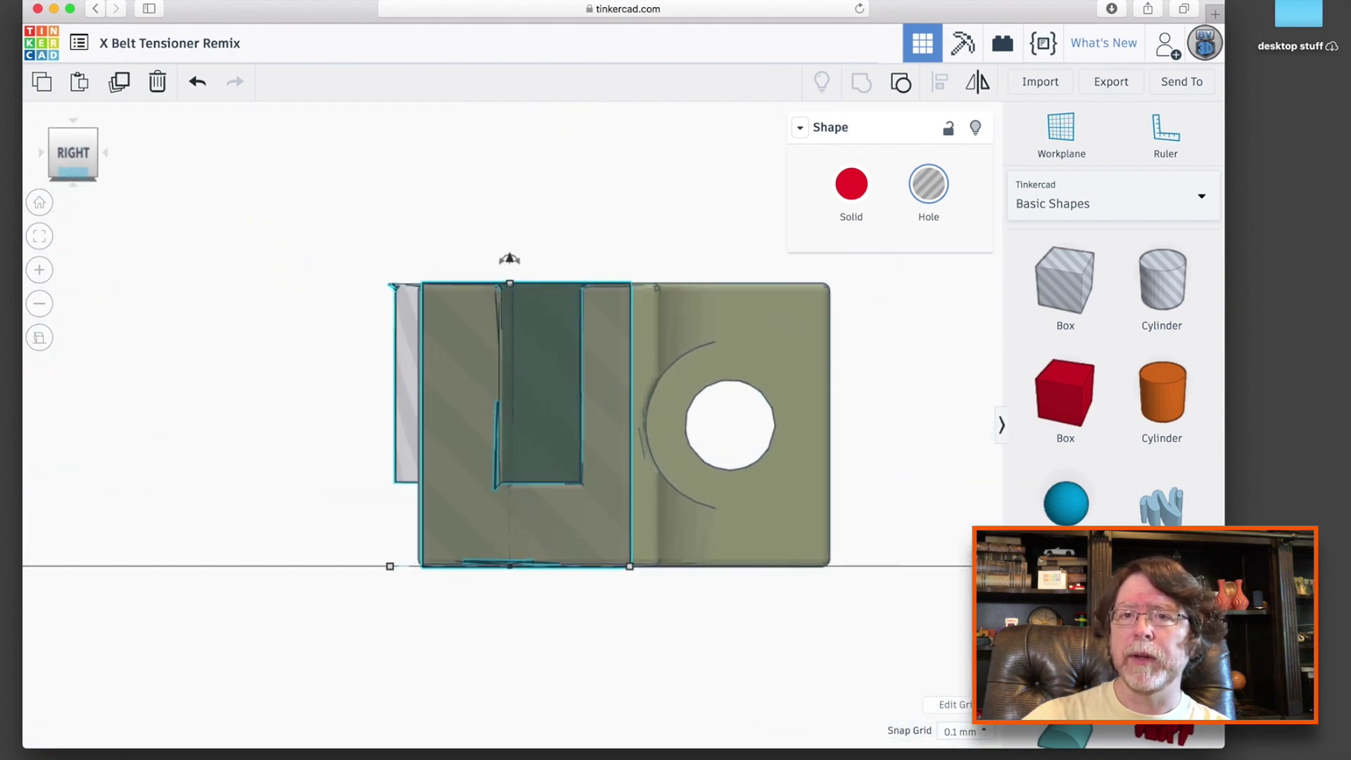
pyautogui.press('Right')
pyautogui.press('Right')
pyautogui.press('Right')
pyautogui.press('Right')
pyautogui.press('Right')
pyautogui.press('Right')
pyautogui.press('Right')
pyautogui.press('Right')
pyautogui.press('Right')
pyautogui.press('Right')
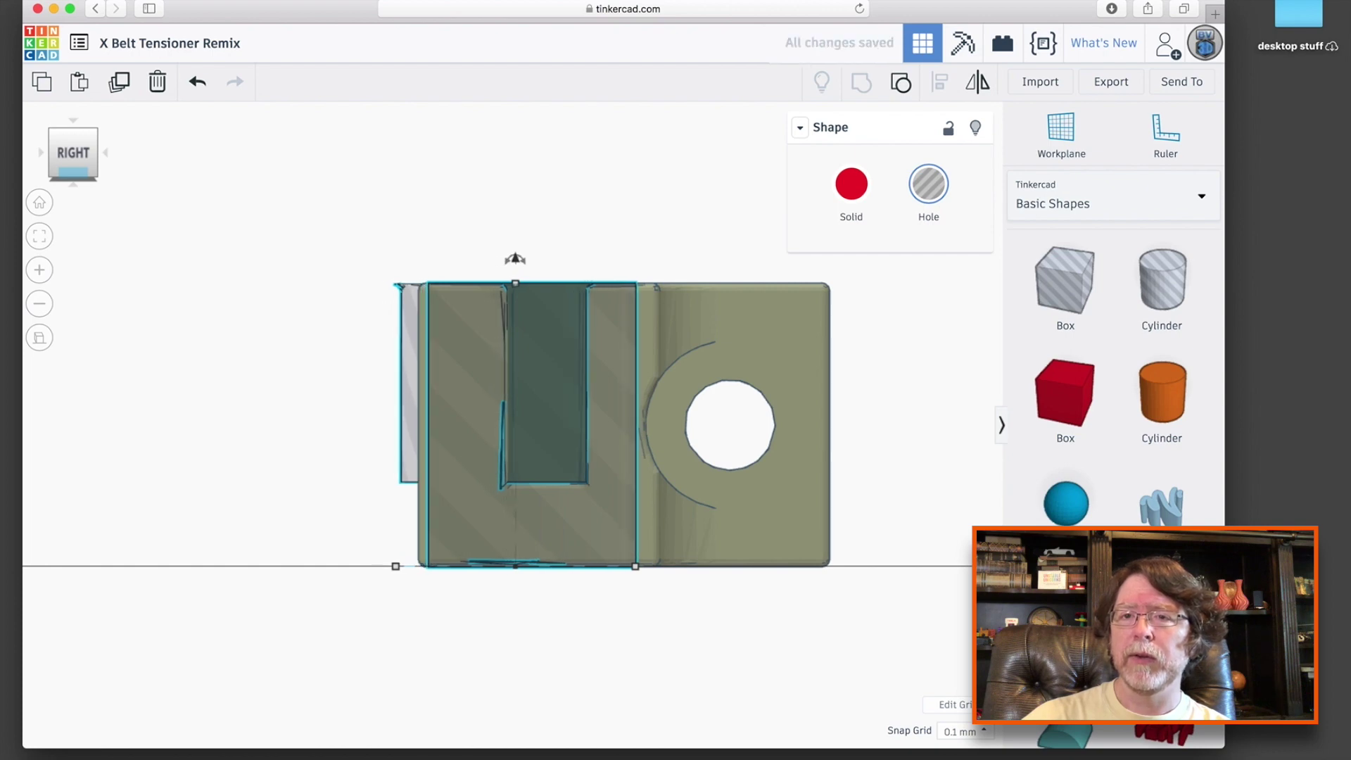
pyautogui.moveTo(235, 386); pyautogui.dragTo(236, 452, button='right')
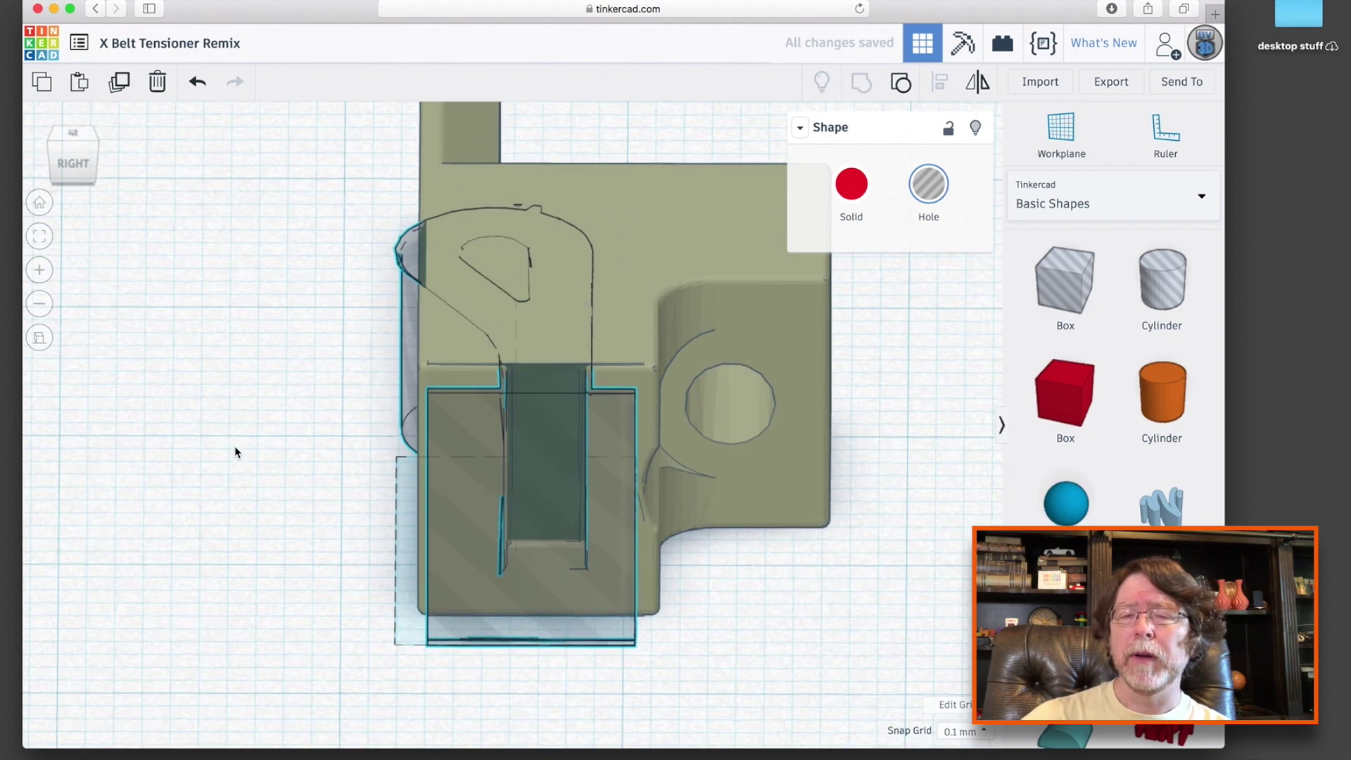
pyautogui.moveTo(235, 453); pyautogui.dragTo(239, 530, button='right')
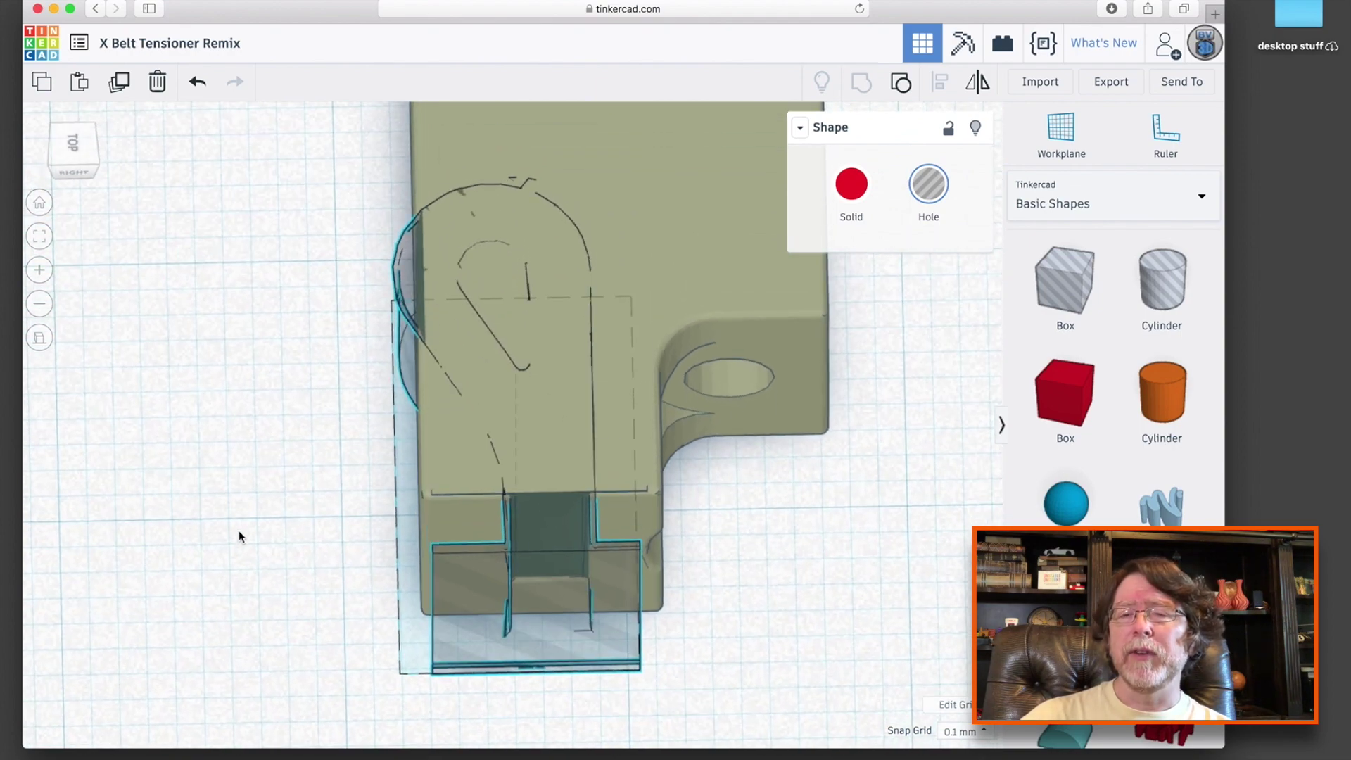
pyautogui.moveTo(238, 529); pyautogui.dragTo(239, 514, button='right')
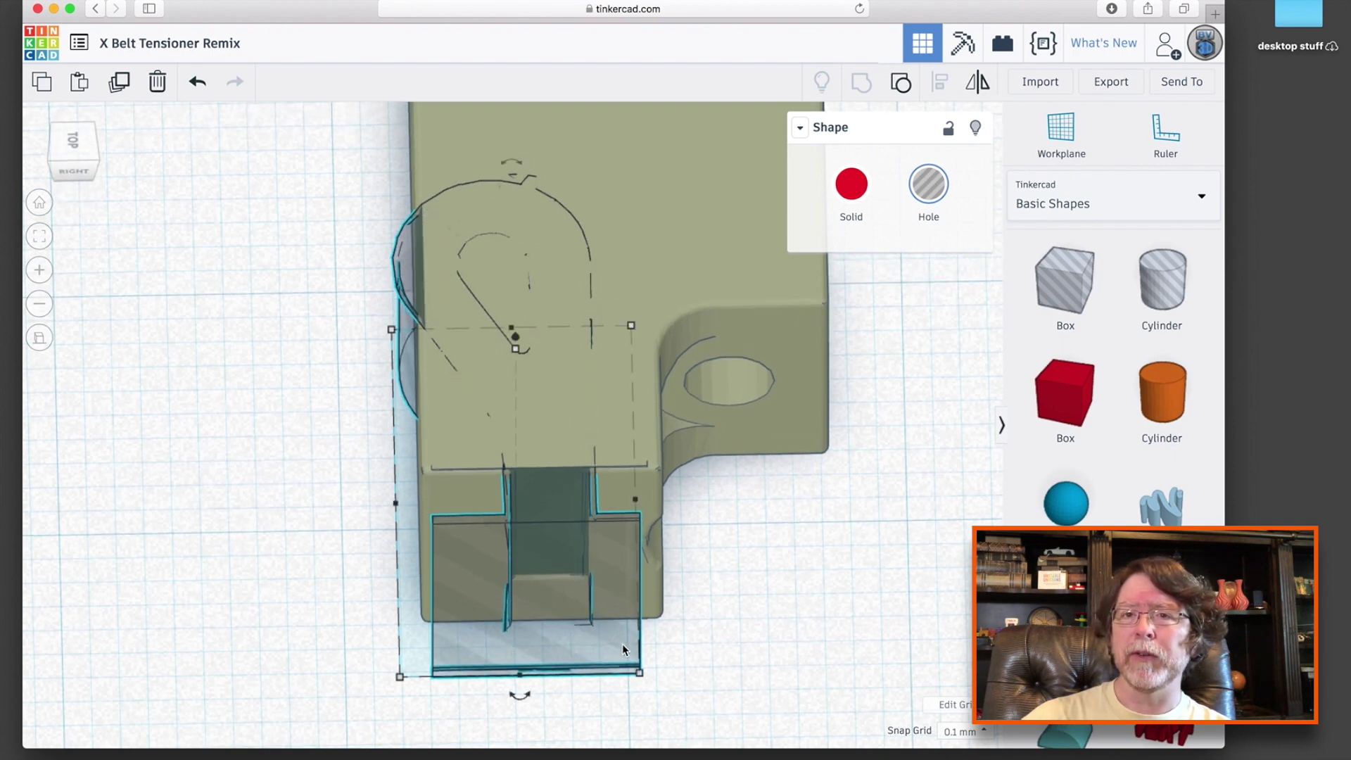
# - Flip the hole piece horizontally, nudge it right, and check its fit from several angles
pyautogui.click(978, 81)
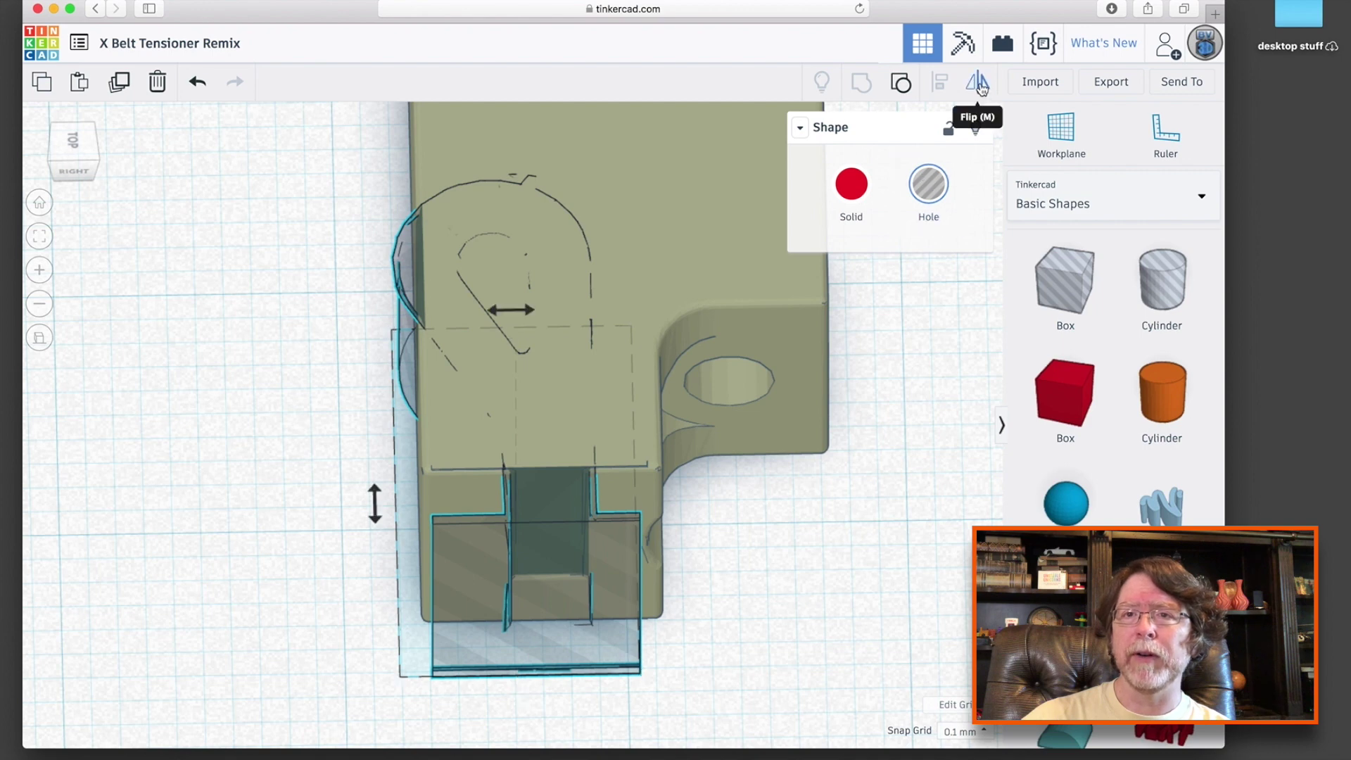
pyautogui.click(511, 311)
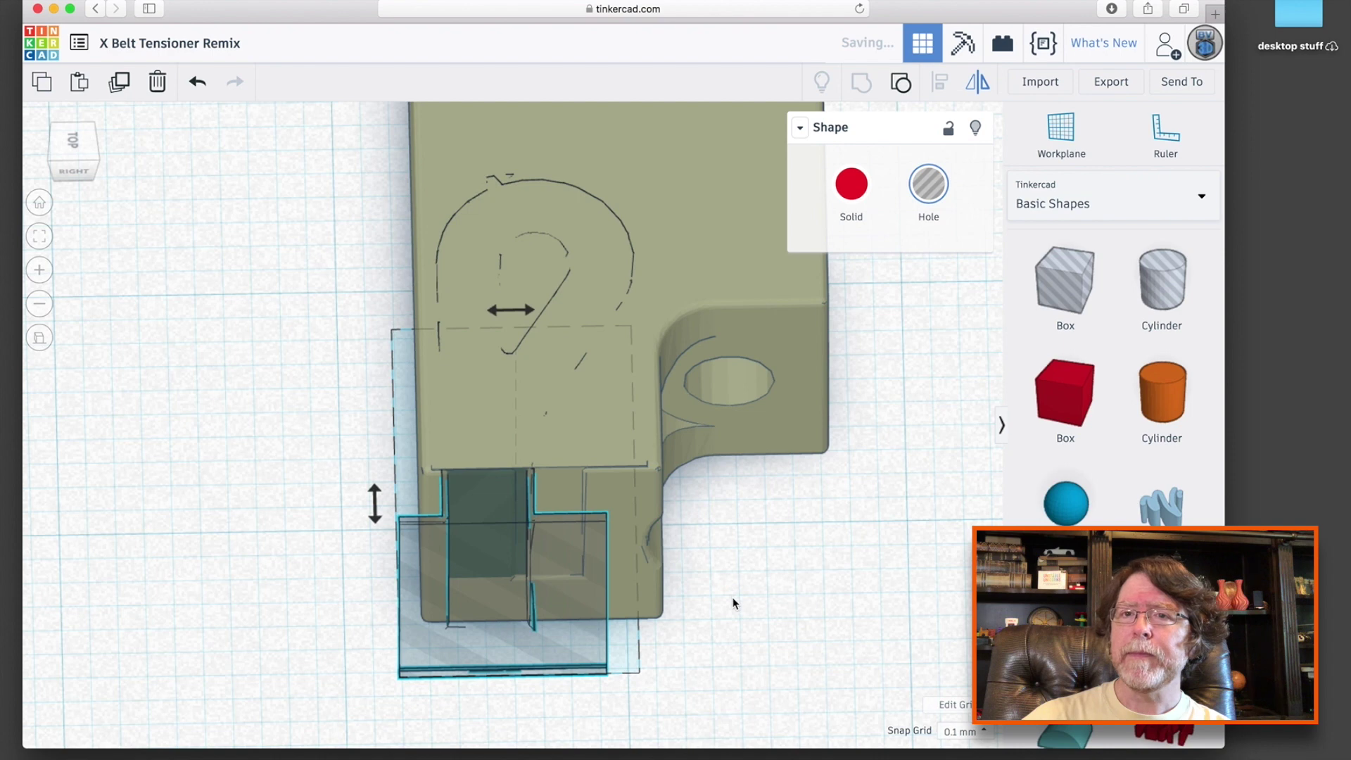
pyautogui.press('Right')
pyautogui.press('Right')
pyautogui.press('Right')
pyautogui.press('Right')
pyautogui.press('Right')
pyautogui.press('Right')
pyautogui.press('Right')
pyautogui.press('Right')
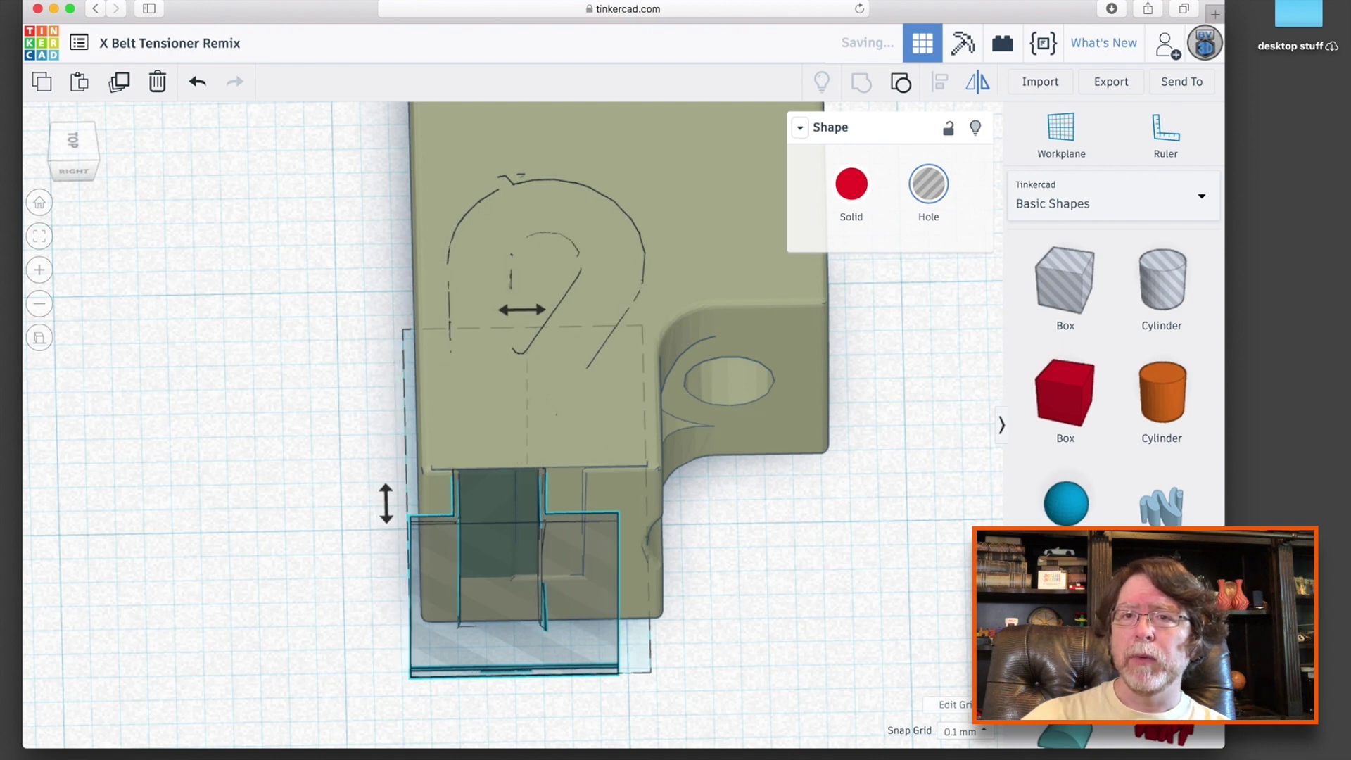
pyautogui.press('Right')
pyautogui.press('Right')
pyautogui.press('Right')
pyautogui.press('Right')
pyautogui.press('Right')
pyautogui.press('Right')
pyautogui.press('Right')
pyautogui.press('Right')
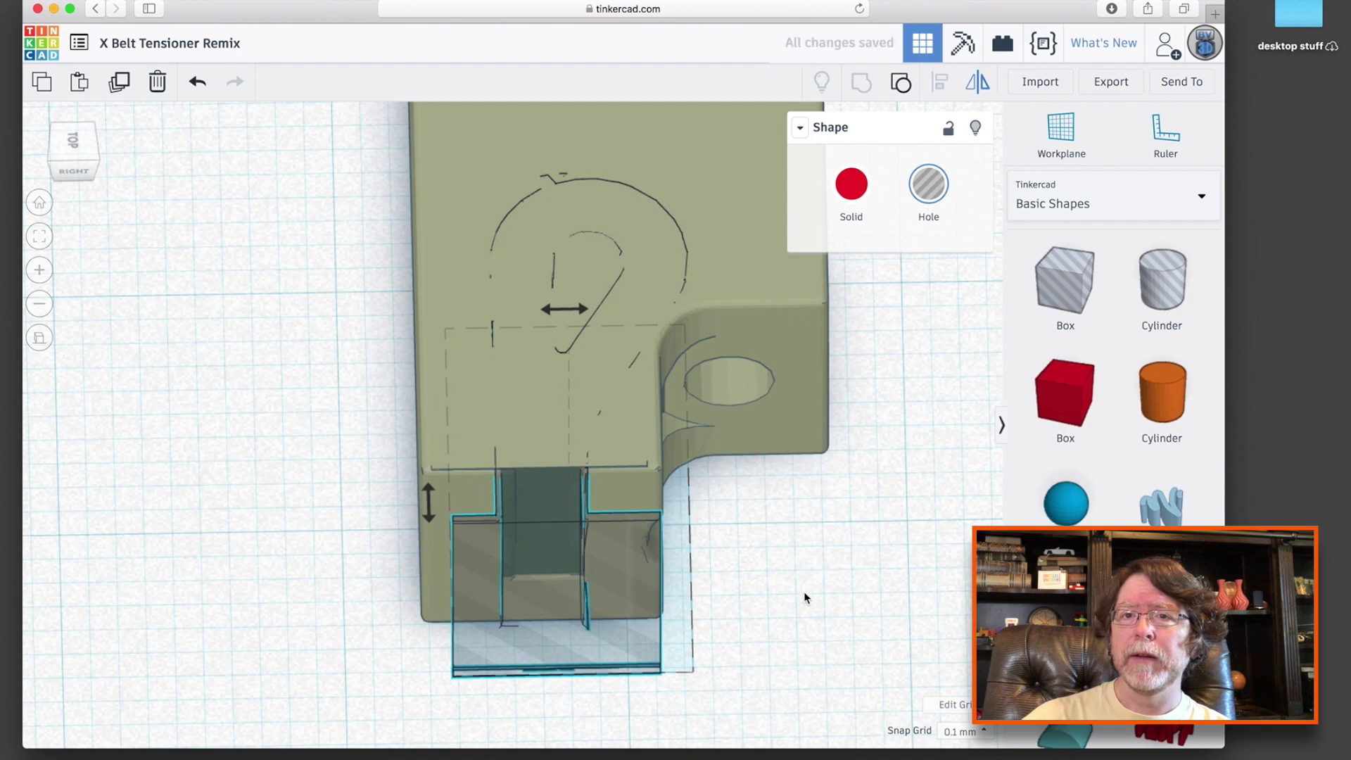
pyautogui.moveTo(813, 576); pyautogui.dragTo(722, 479, button='right')
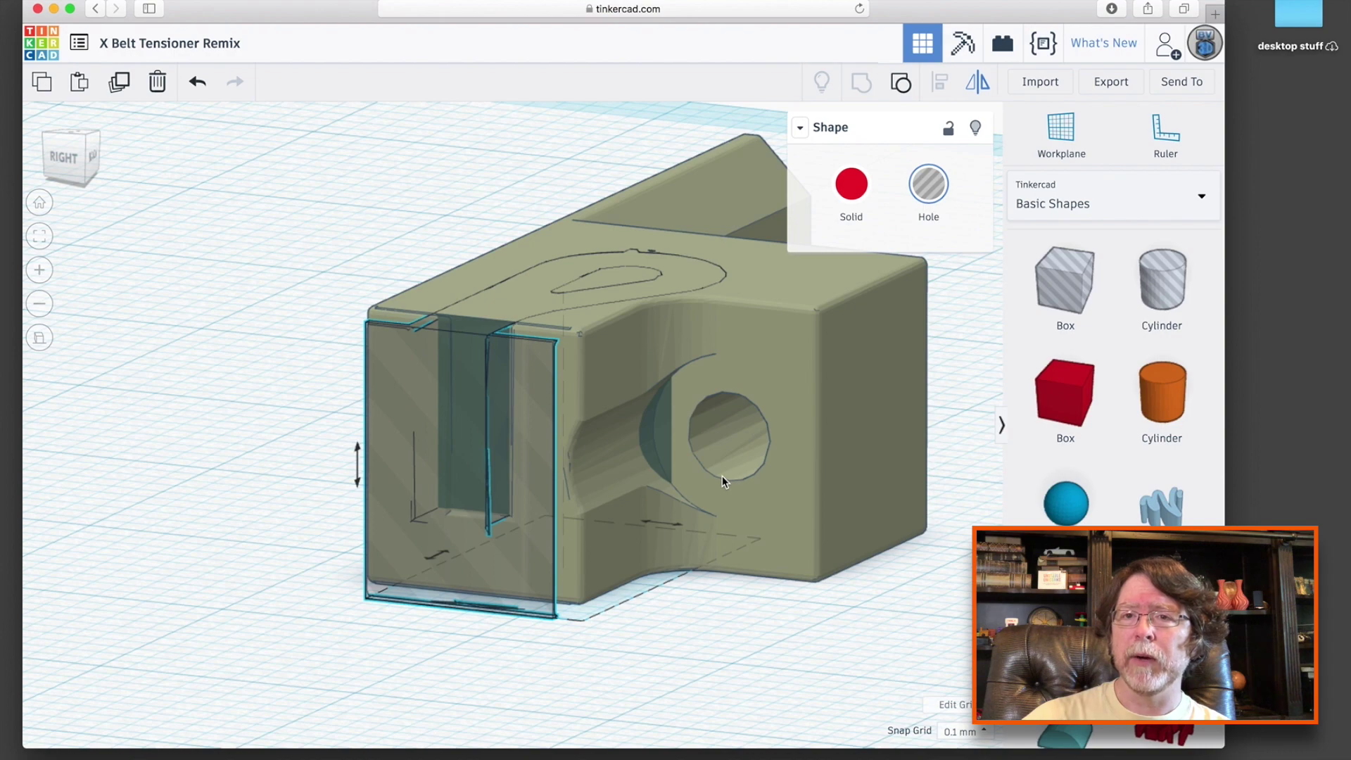
pyautogui.moveTo(722, 476); pyautogui.dragTo(1028, 619, button='right')
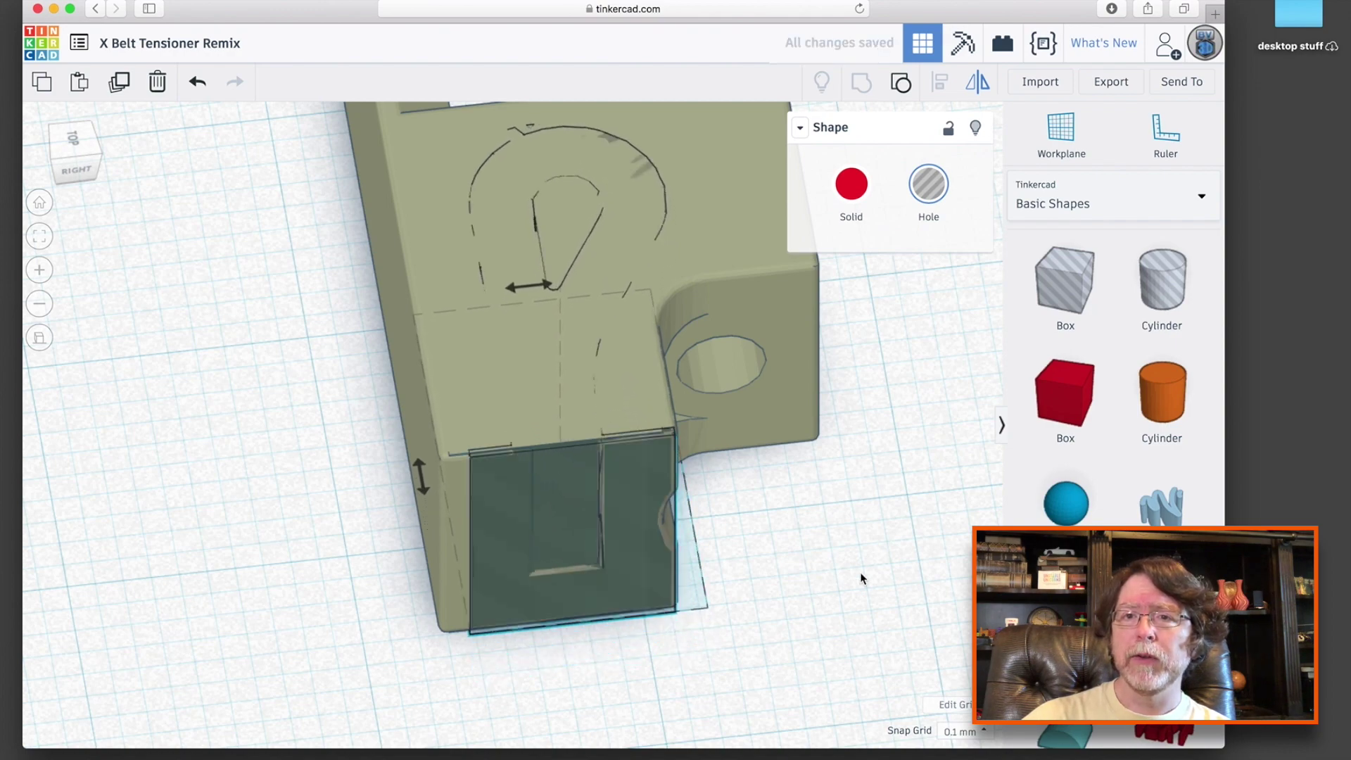
pyautogui.moveTo(854, 582); pyautogui.dragTo(808, 490, button='right')
pyautogui.moveTo(813, 541); pyautogui.dragTo(691, 529, button='right')
pyautogui.click(753, 568)
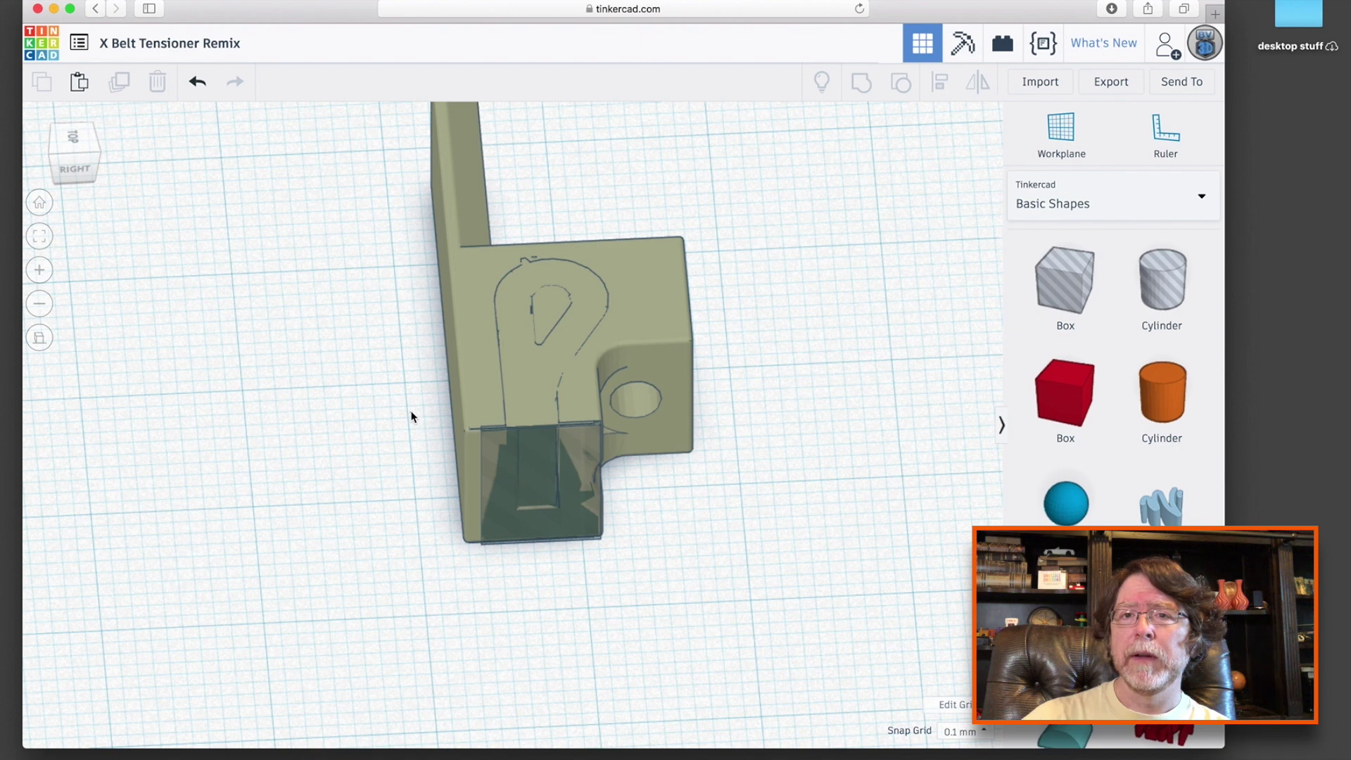
# - Try grouping the hole with the body and raising the body's height, undoing both
pyautogui.moveTo(631, 540); pyautogui.dragTo(631, 540)
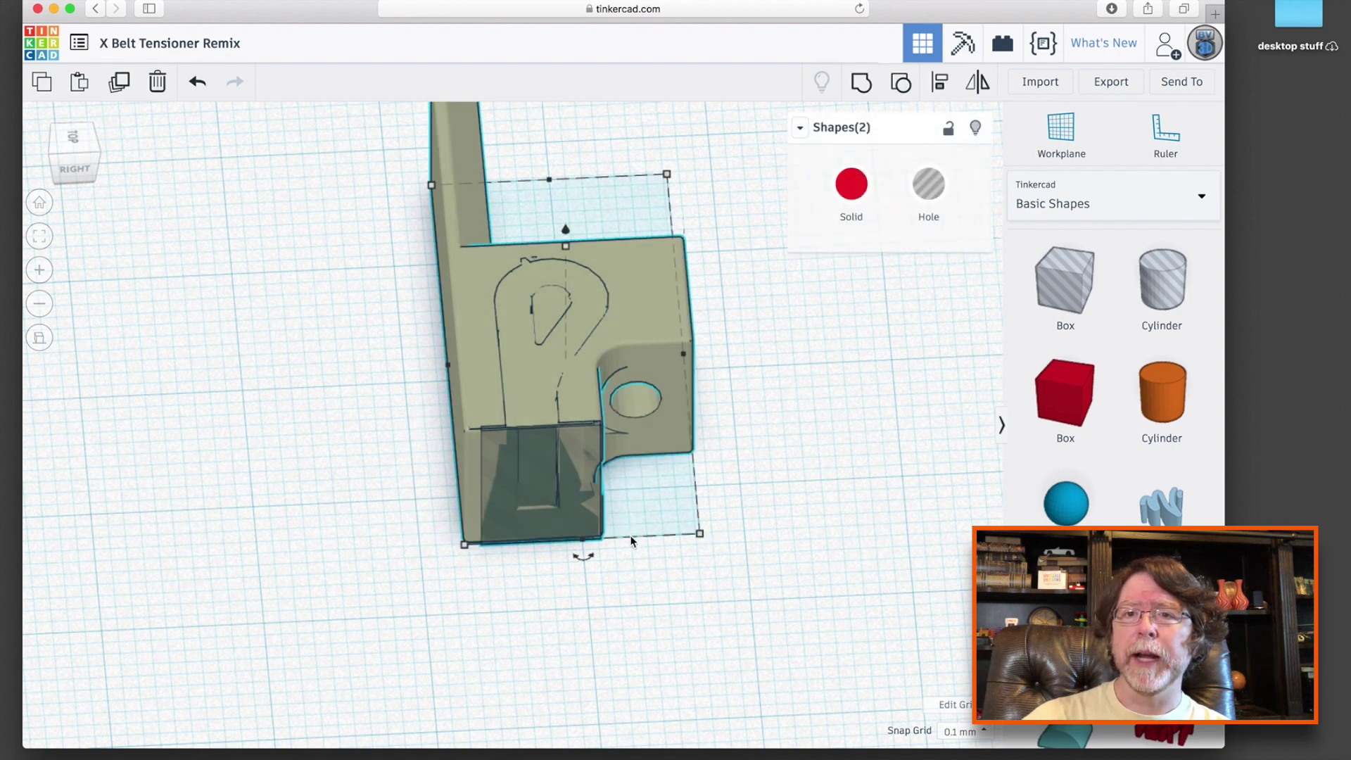
pyautogui.click(862, 91)
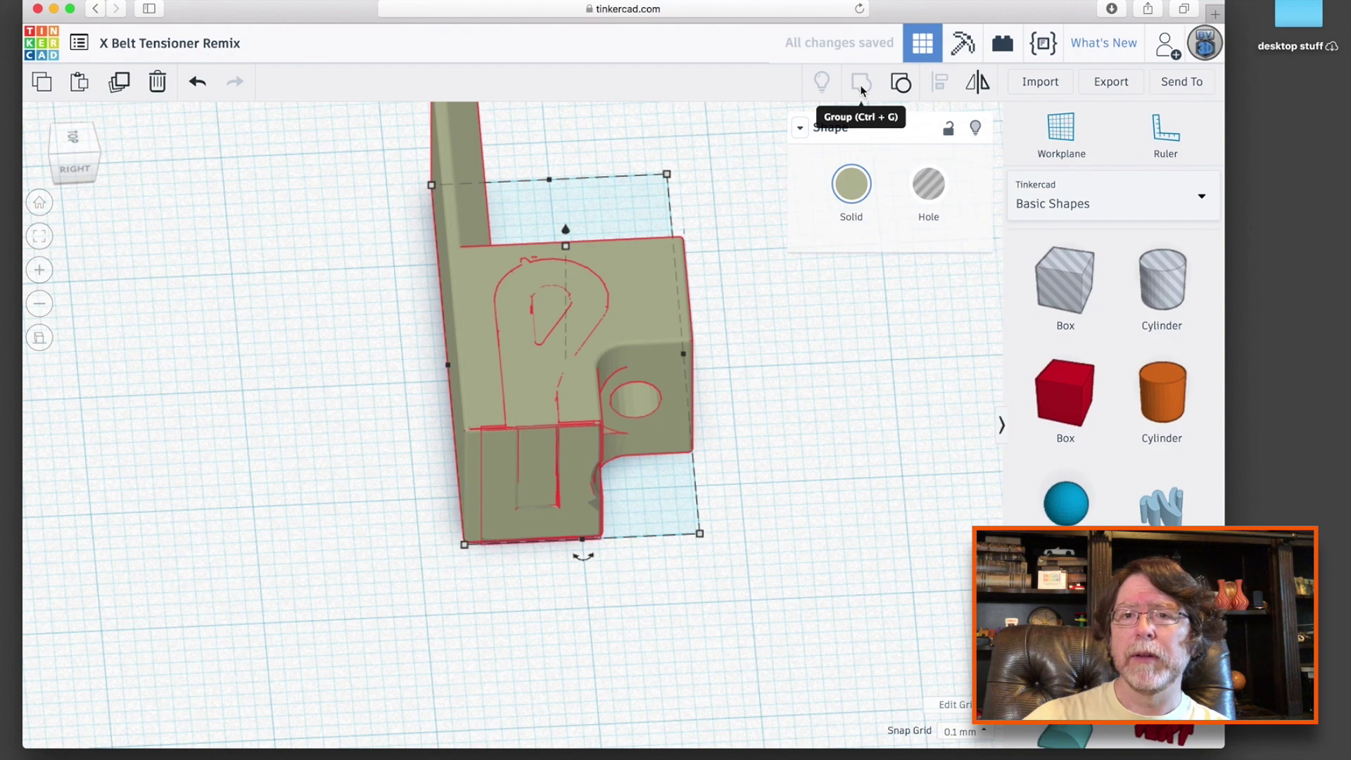
pyautogui.hotkey('ctrl', 'z')
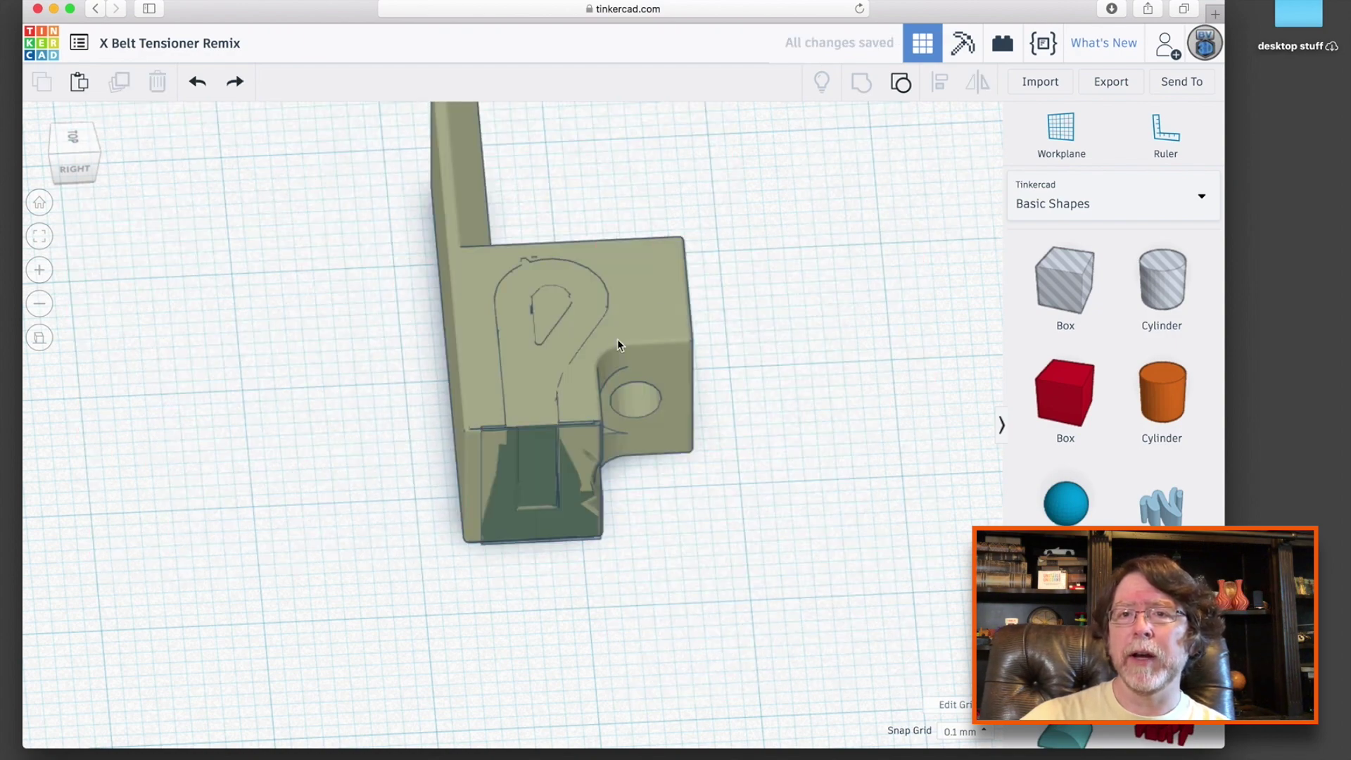
pyautogui.click(546, 369)
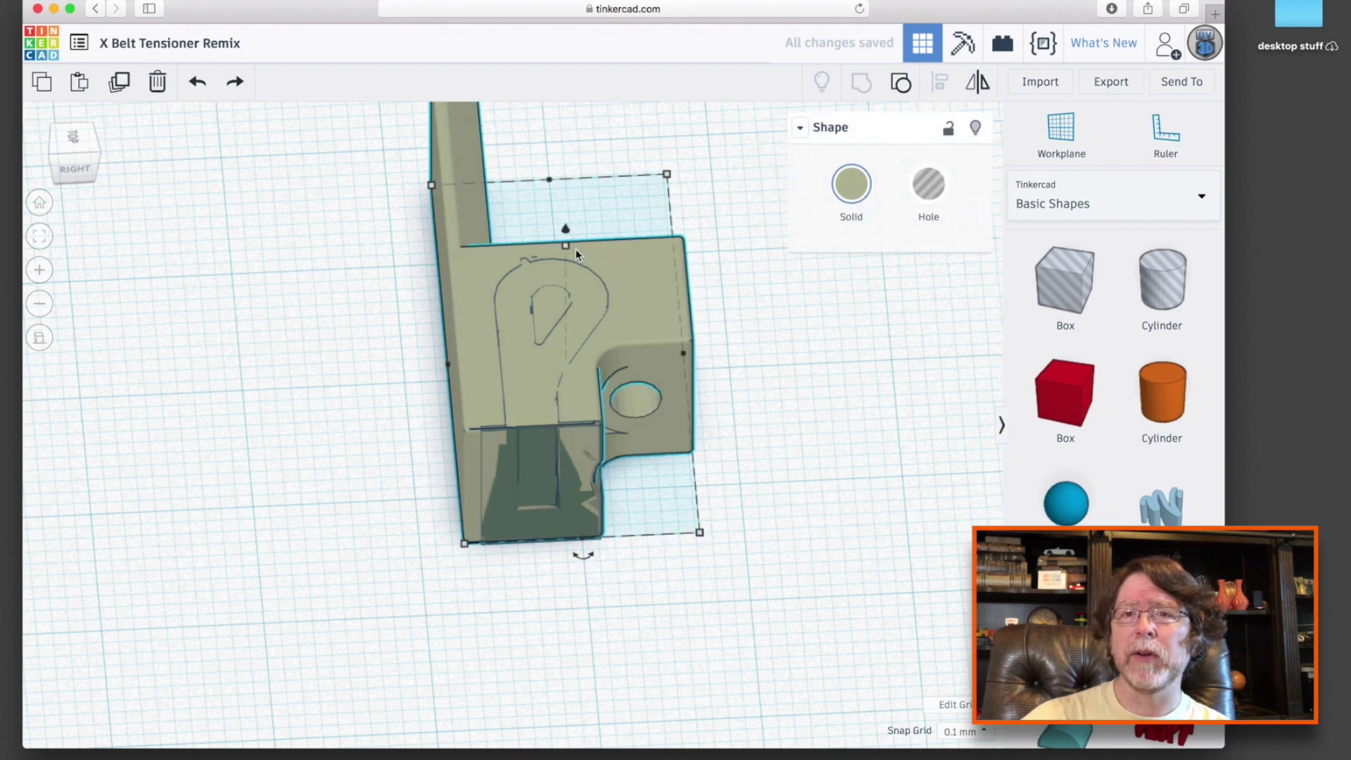
pyautogui.moveTo(567, 248)
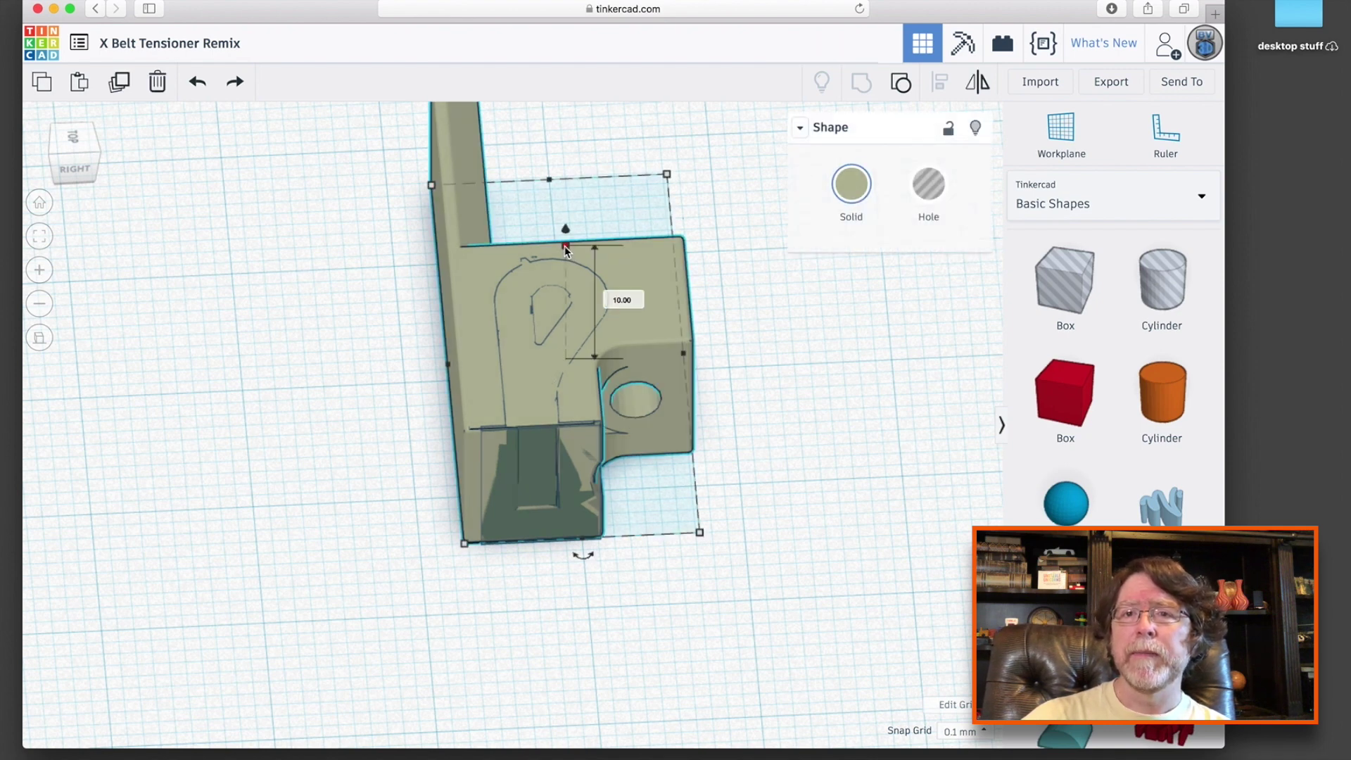
pyautogui.moveTo(565, 246); pyautogui.dragTo(565, 243)
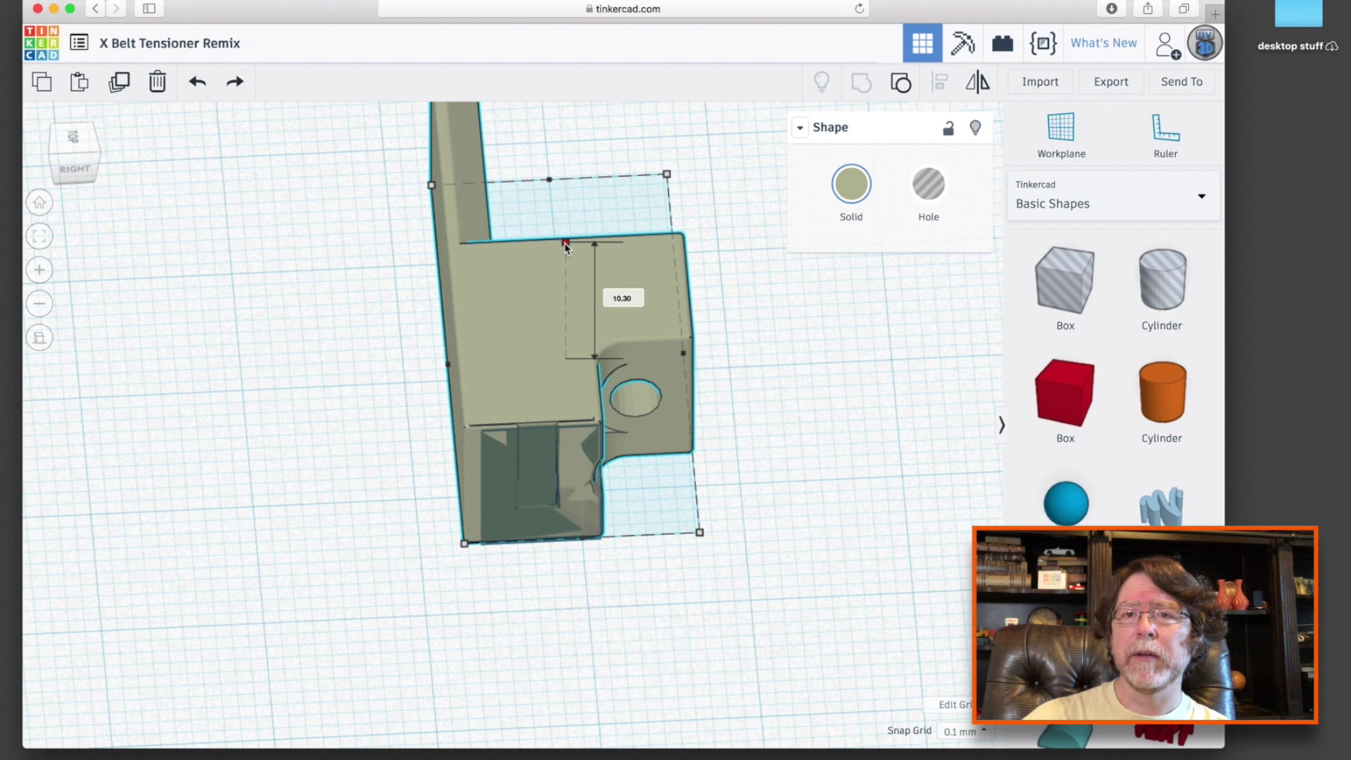
pyautogui.press('super+z')
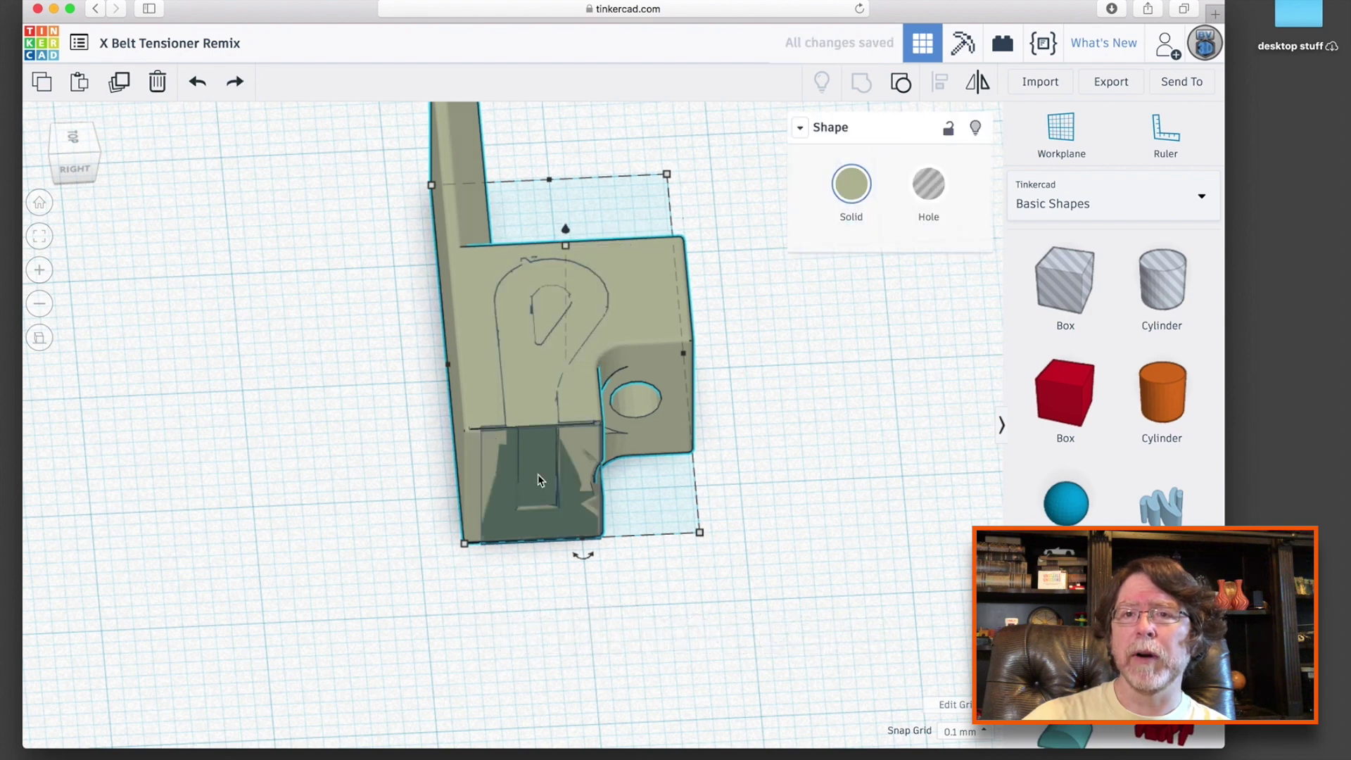
# - Set the teardrop hole piece's height to 10.10 mm
pyautogui.click(550, 559)
pyautogui.click(539, 544)
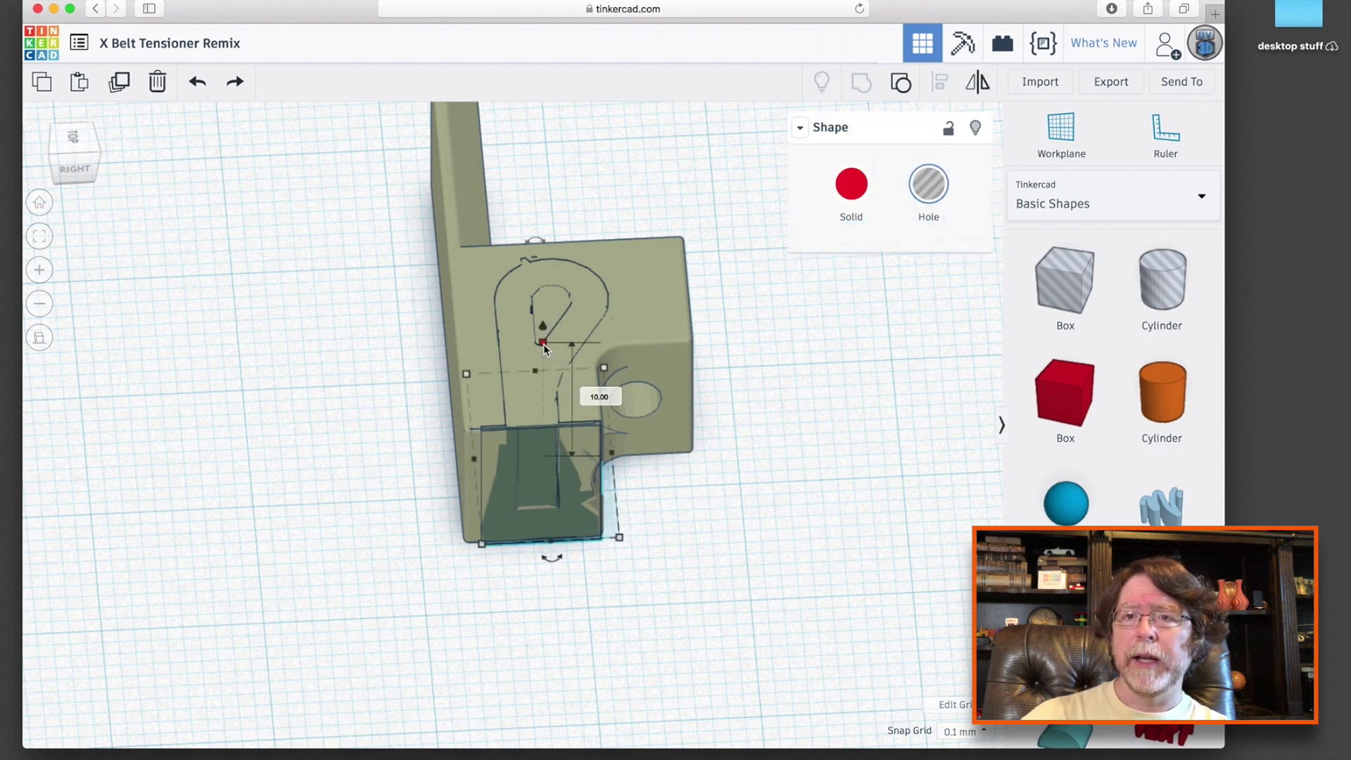
pyautogui.click(602, 396)
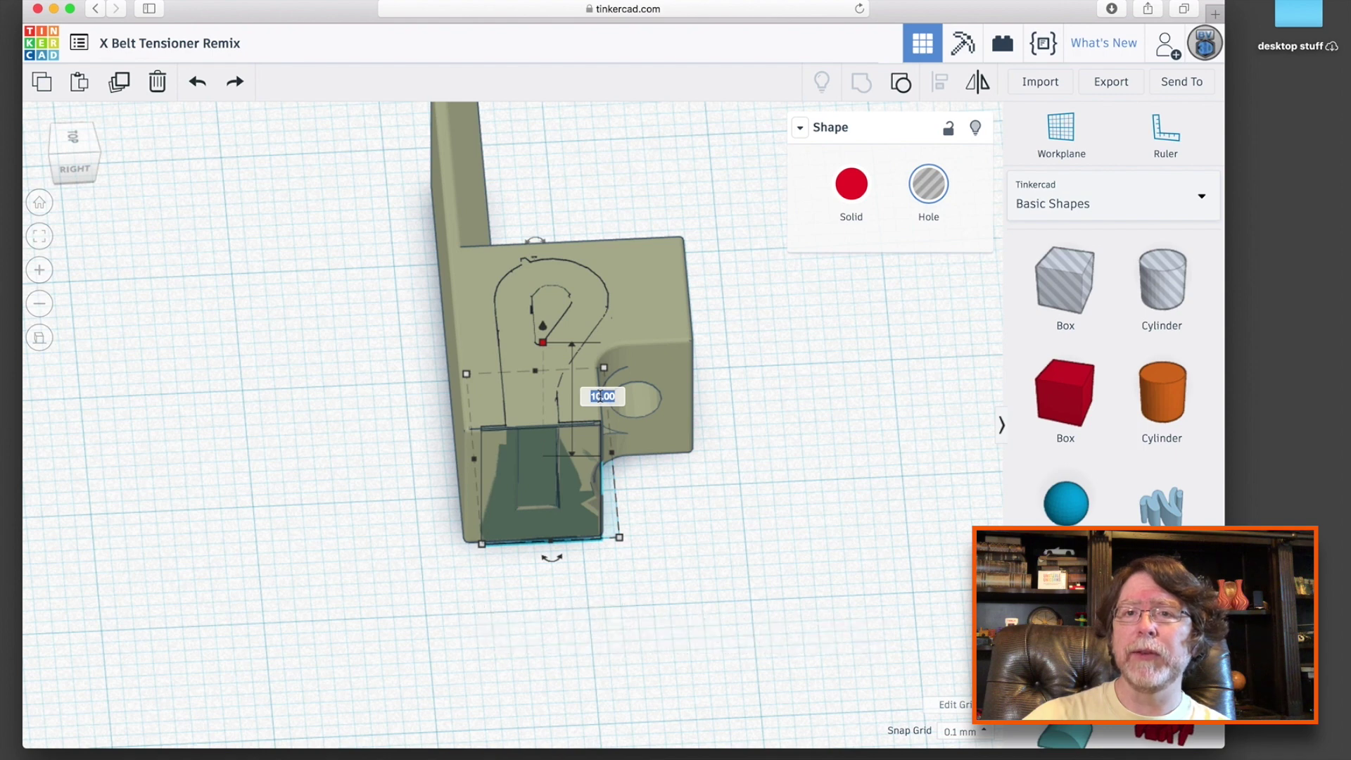
pyautogui.write('1')
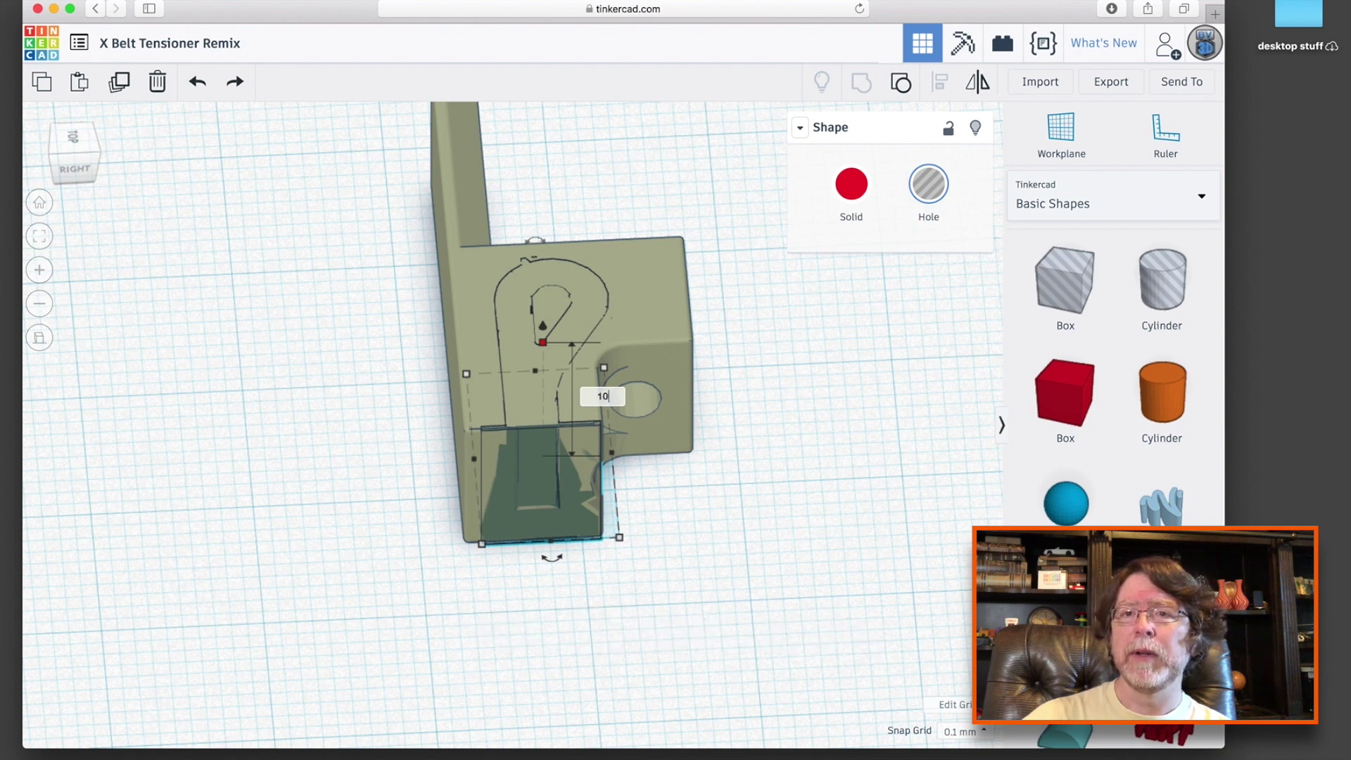
pyautogui.press('Return')
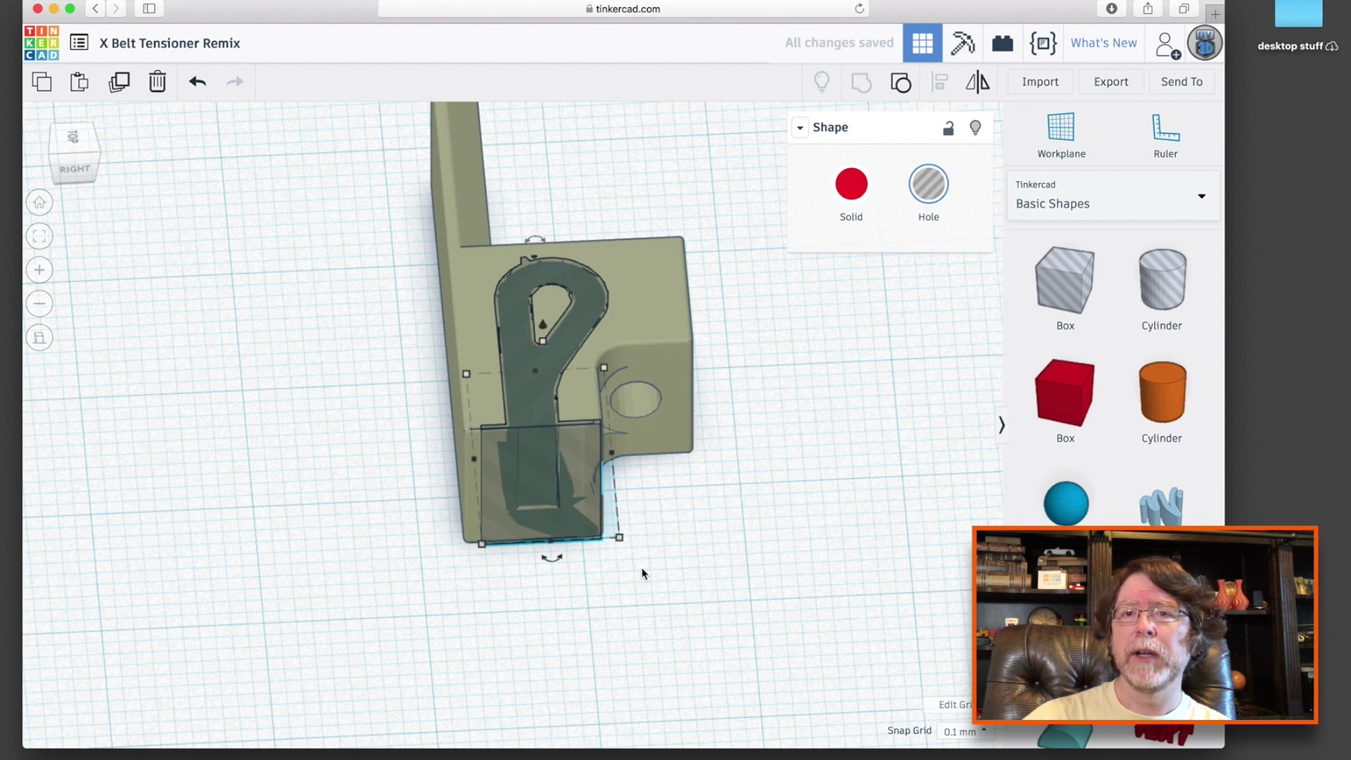
pyautogui.moveTo(688, 572); pyautogui.dragTo(637, 577, button='right')
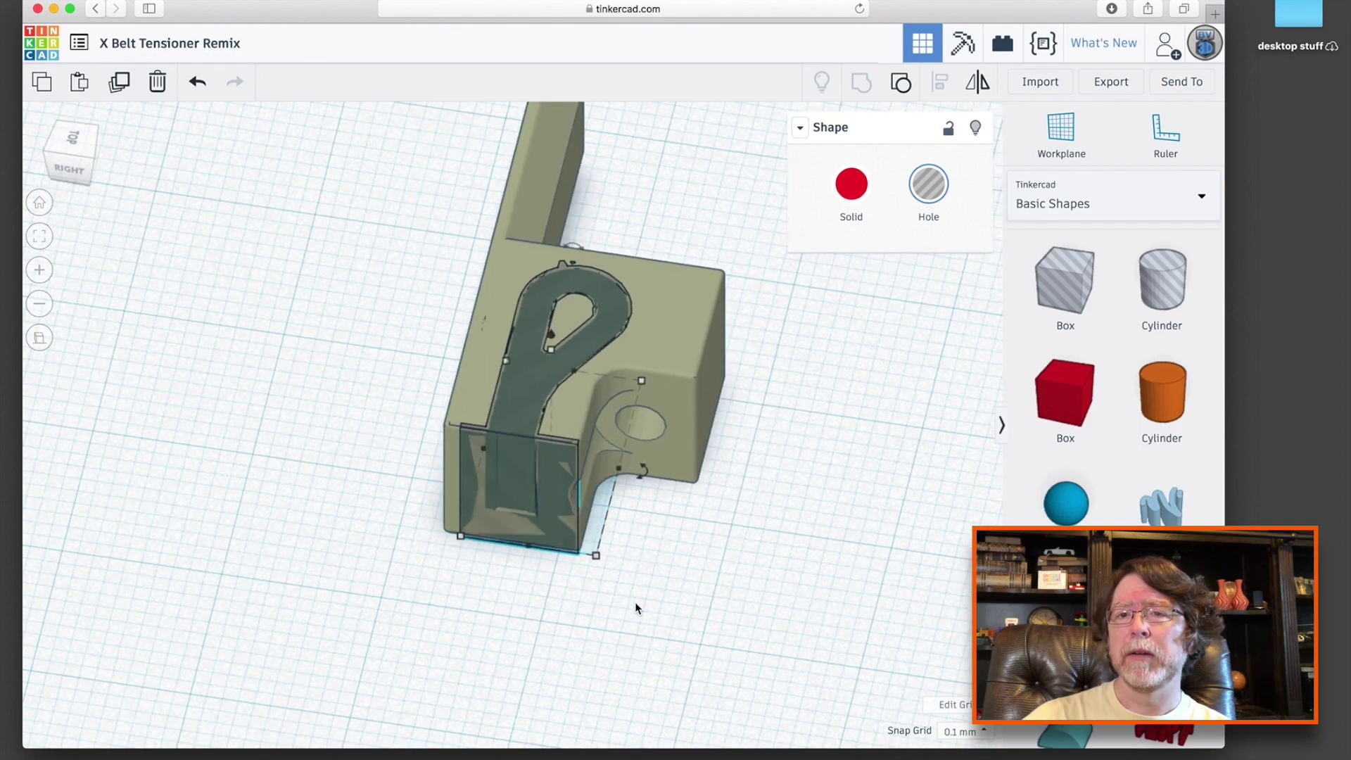
pyautogui.click(635, 601)
# - Group the teardrop hole with the green tensioner to carve the looped belt channel
pyautogui.moveTo(635, 603); pyautogui.dragTo(425, 381)
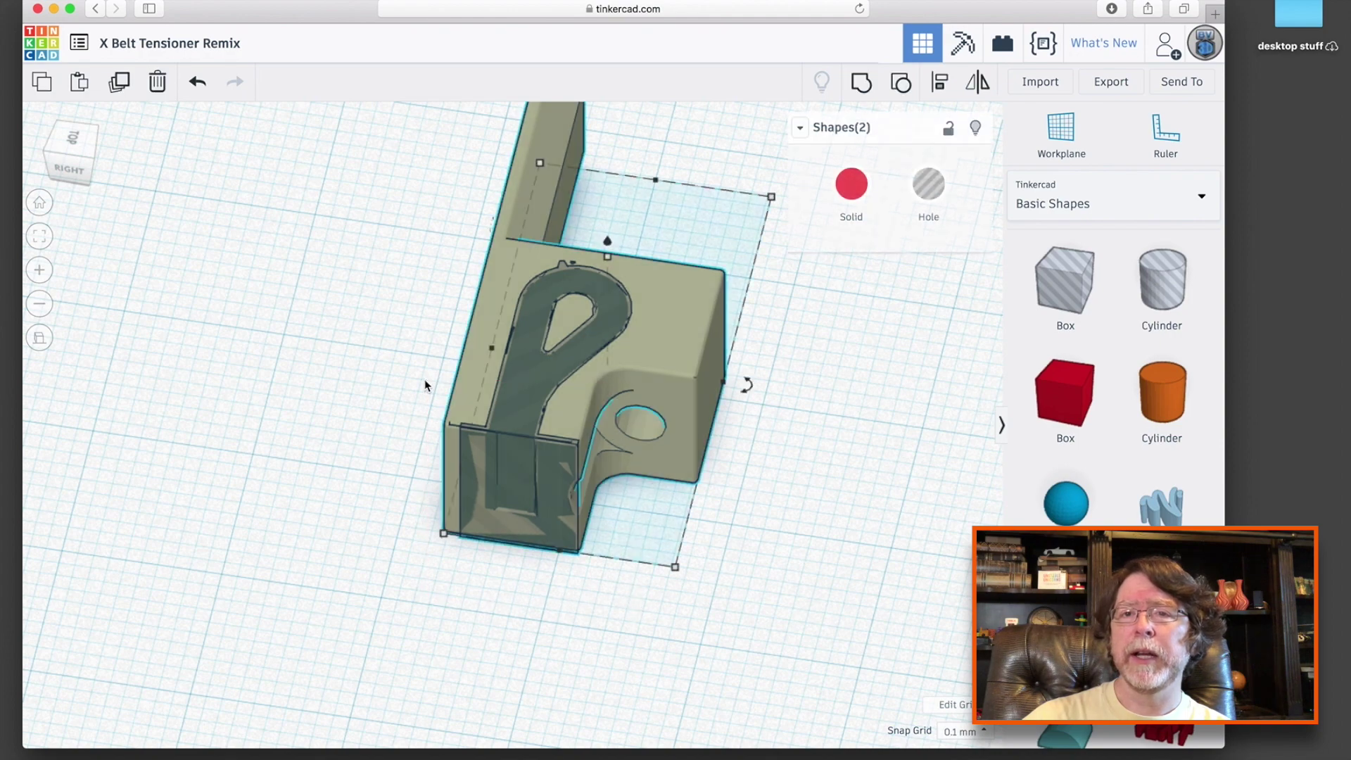
pyautogui.click(859, 86)
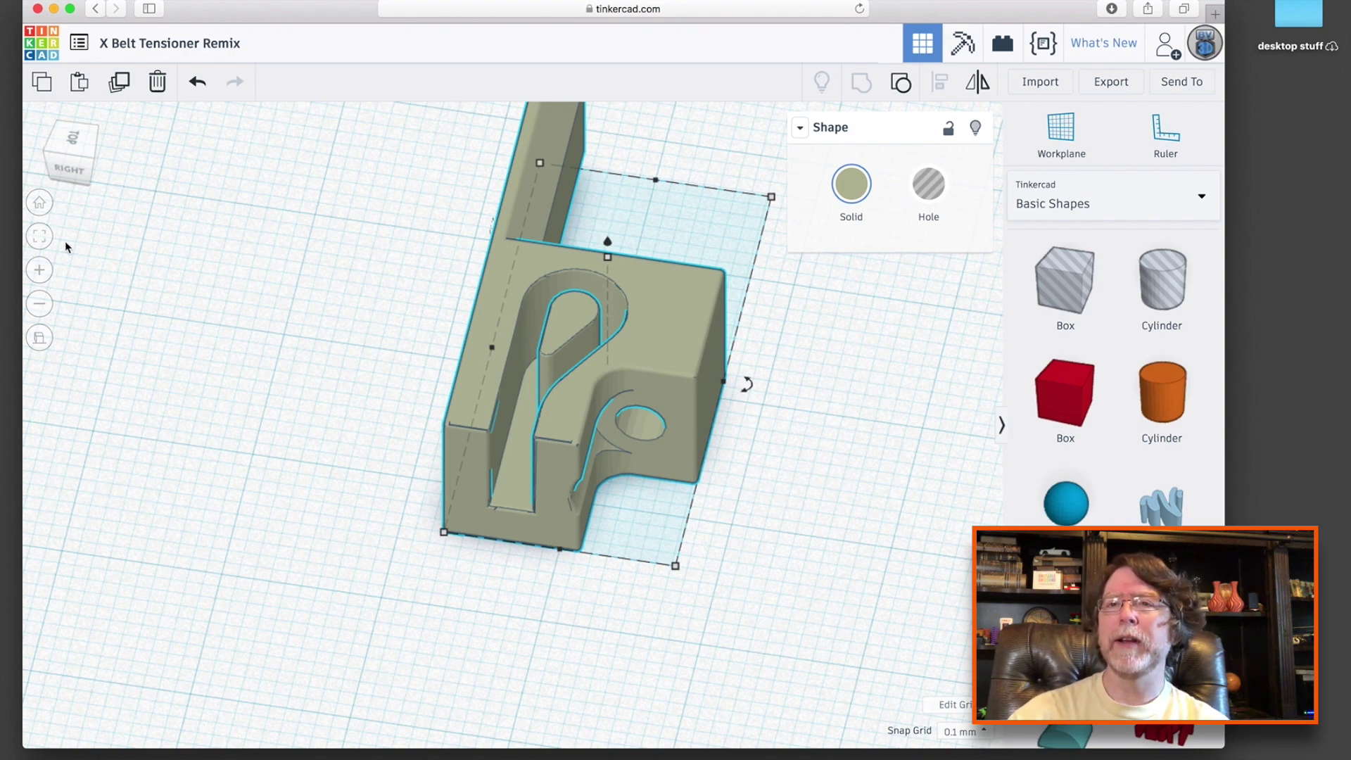
pyautogui.click(44, 151)
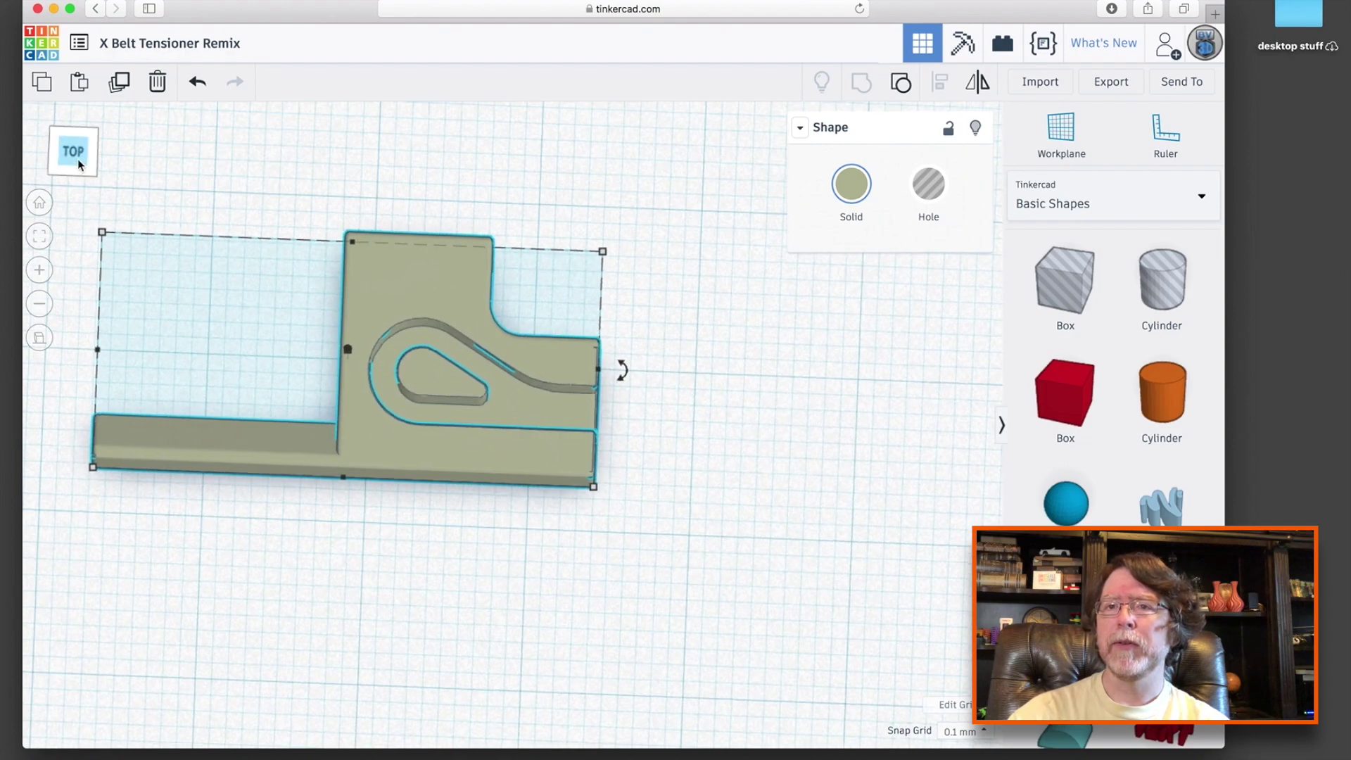
# - Export the selected shape as X Belt Tensioner Remix.stl to the desktop
pyautogui.click(77, 158)
pyautogui.scroll(-5, 203, 198)
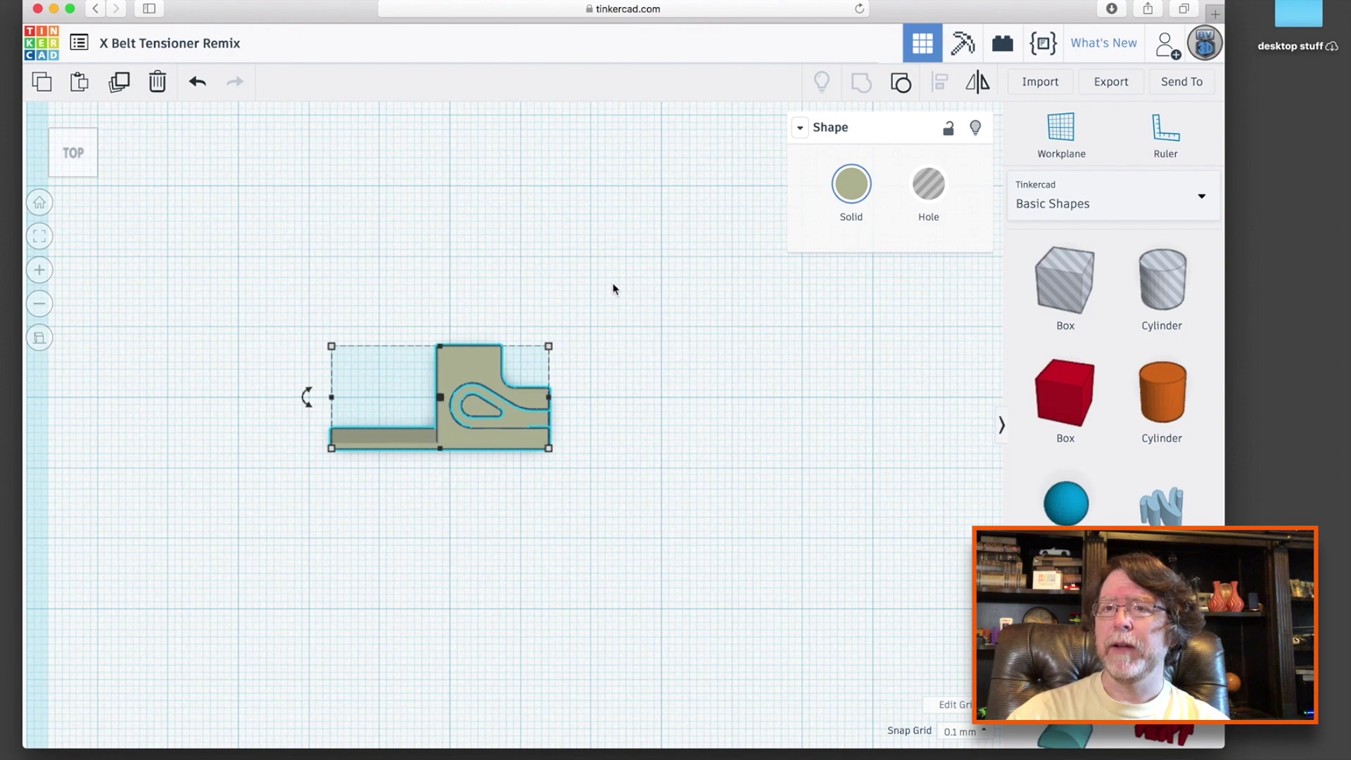
pyautogui.click(1106, 84)
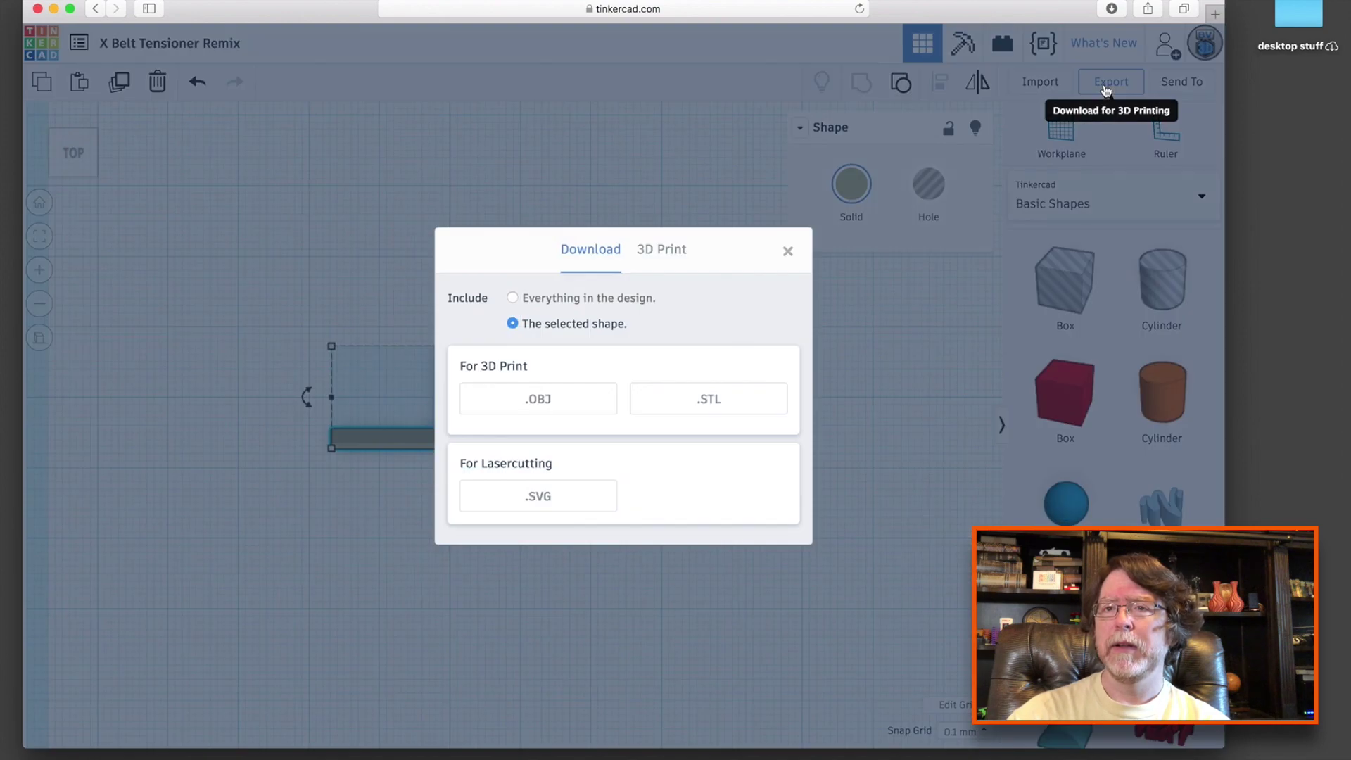
pyautogui.click(730, 403)
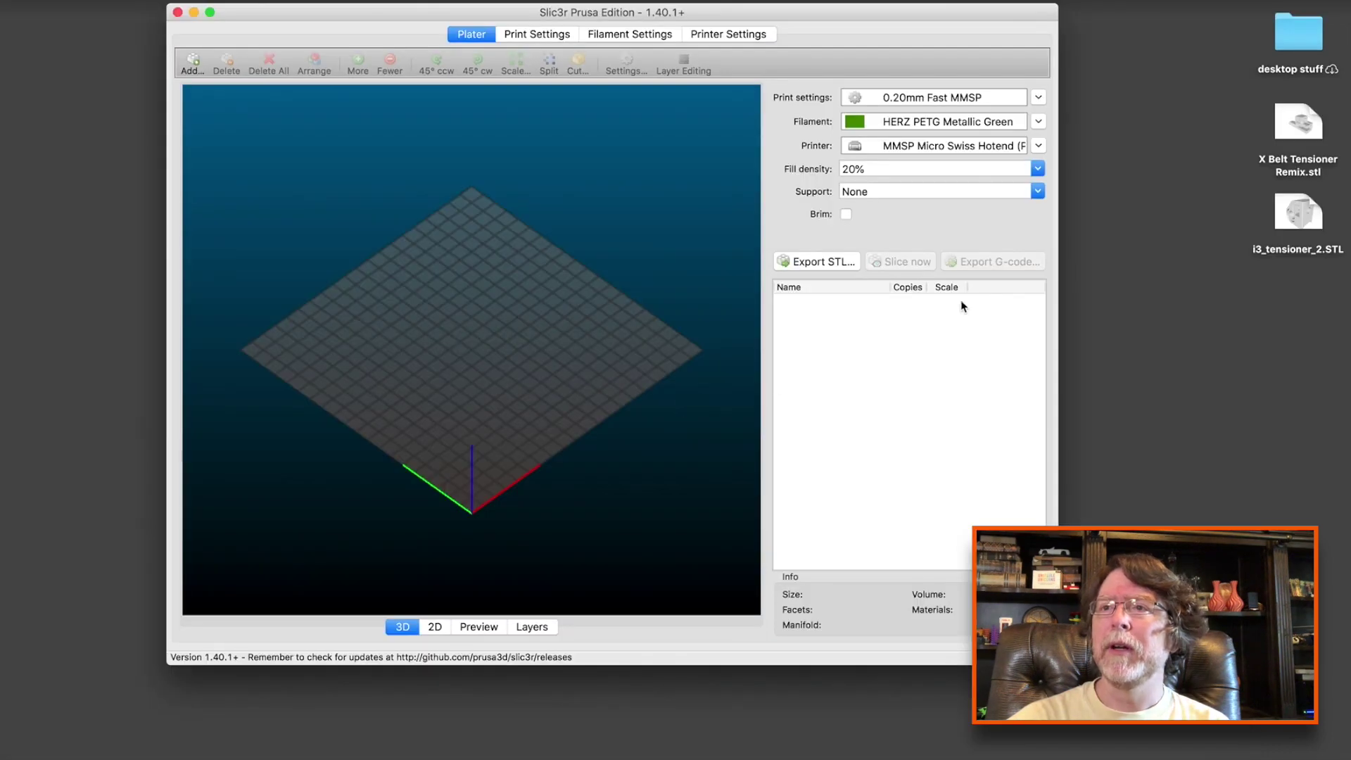
# - Load X Belt Tensioner Remix.stl and i3_tensioner_2.STL and arrange them apart on the bed
pyautogui.moveTo(1242, 119); pyautogui.dragTo(492, 371)
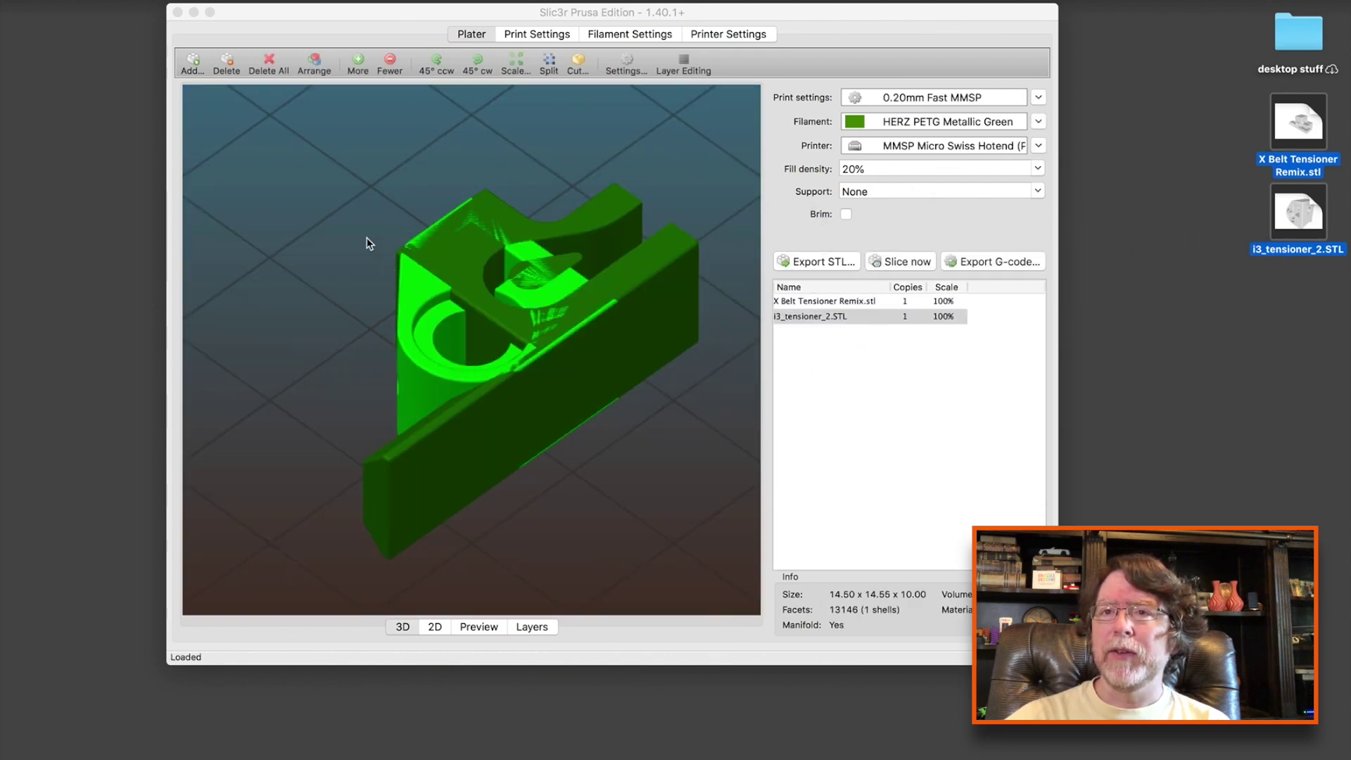
pyautogui.click(318, 68)
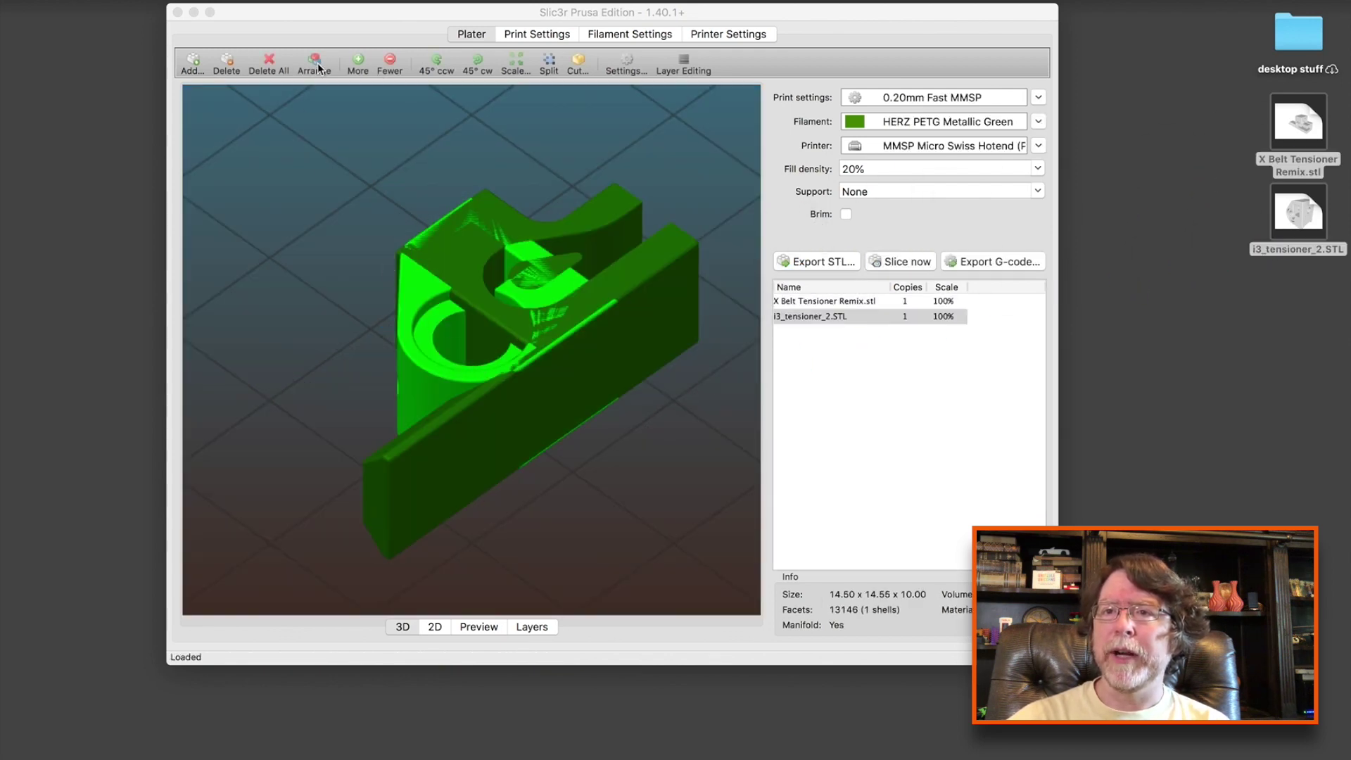
pyautogui.click(318, 68)
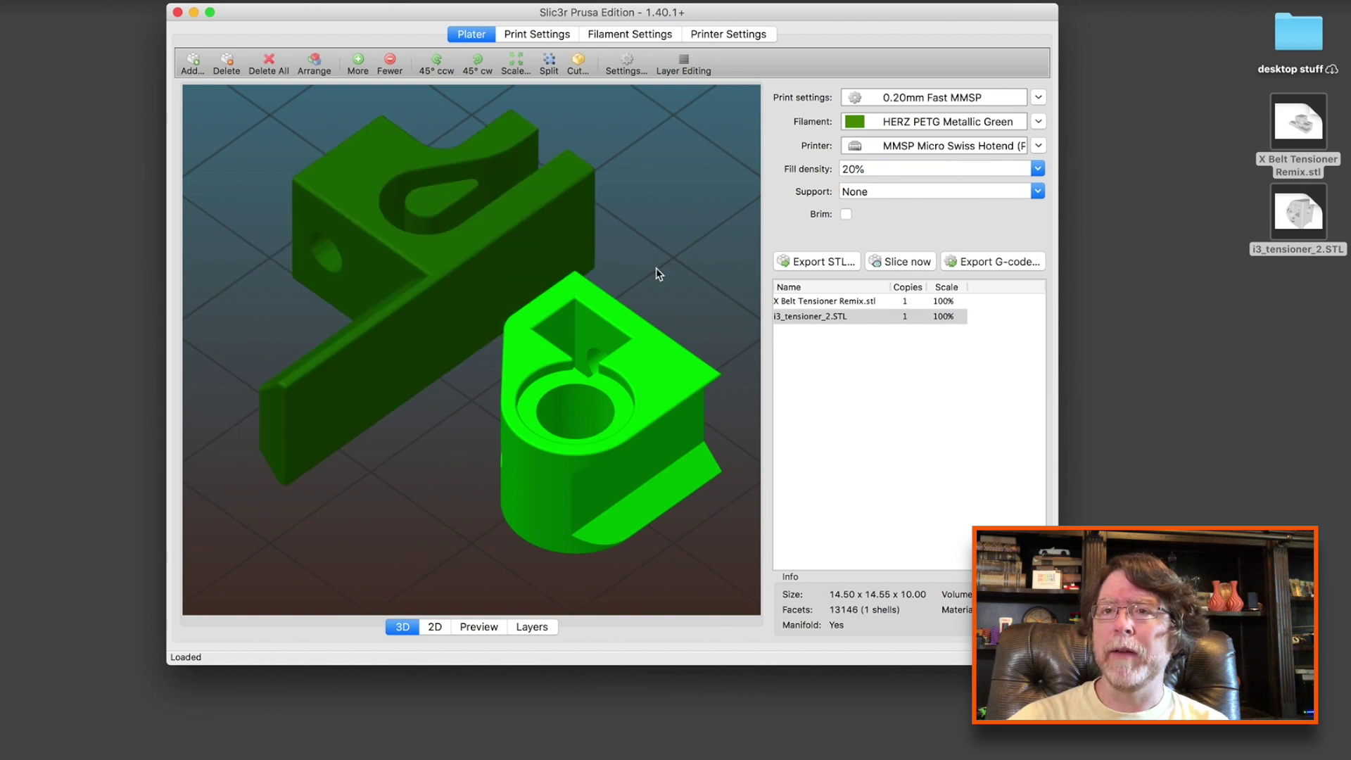
pyautogui.scroll(-5, 657, 272)
pyautogui.scroll(-4, 656, 269)
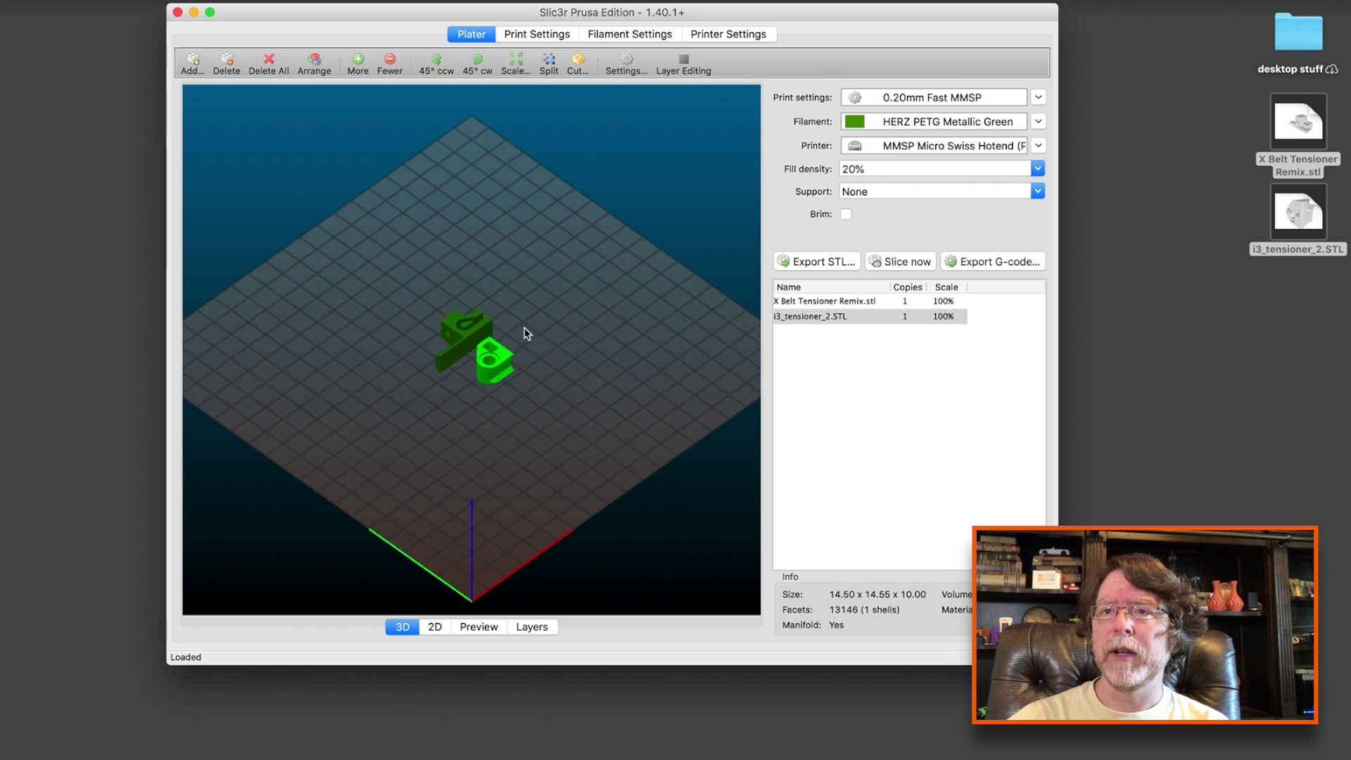
pyautogui.moveTo(483, 332)
pyautogui.mouseDown()
pyautogui.moveTo(452, 371)
pyautogui.moveTo(486, 358)
pyautogui.moveTo(499, 327)
pyautogui.mouseUp()
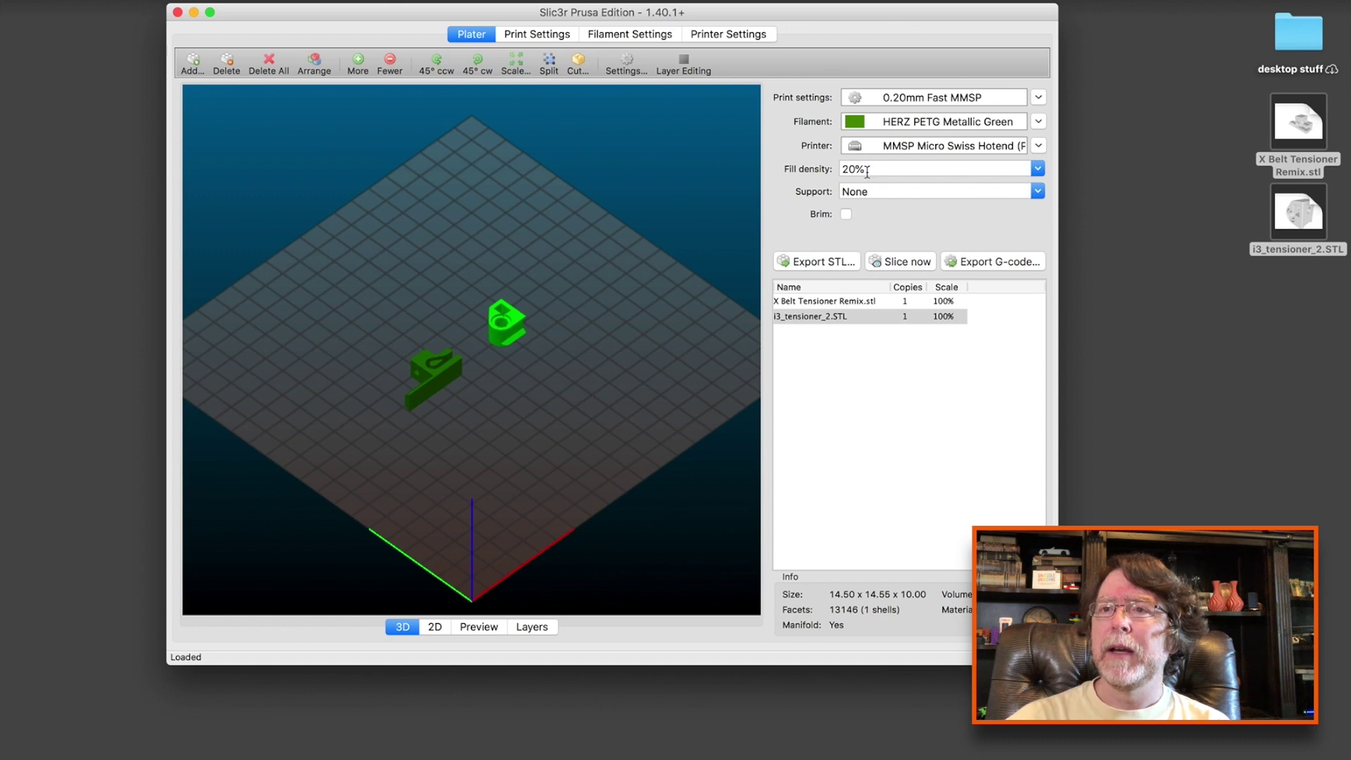
# - Switch the filament preset to MG Chemicals PETG Black, keeping the same printer
pyautogui.click(1039, 122)
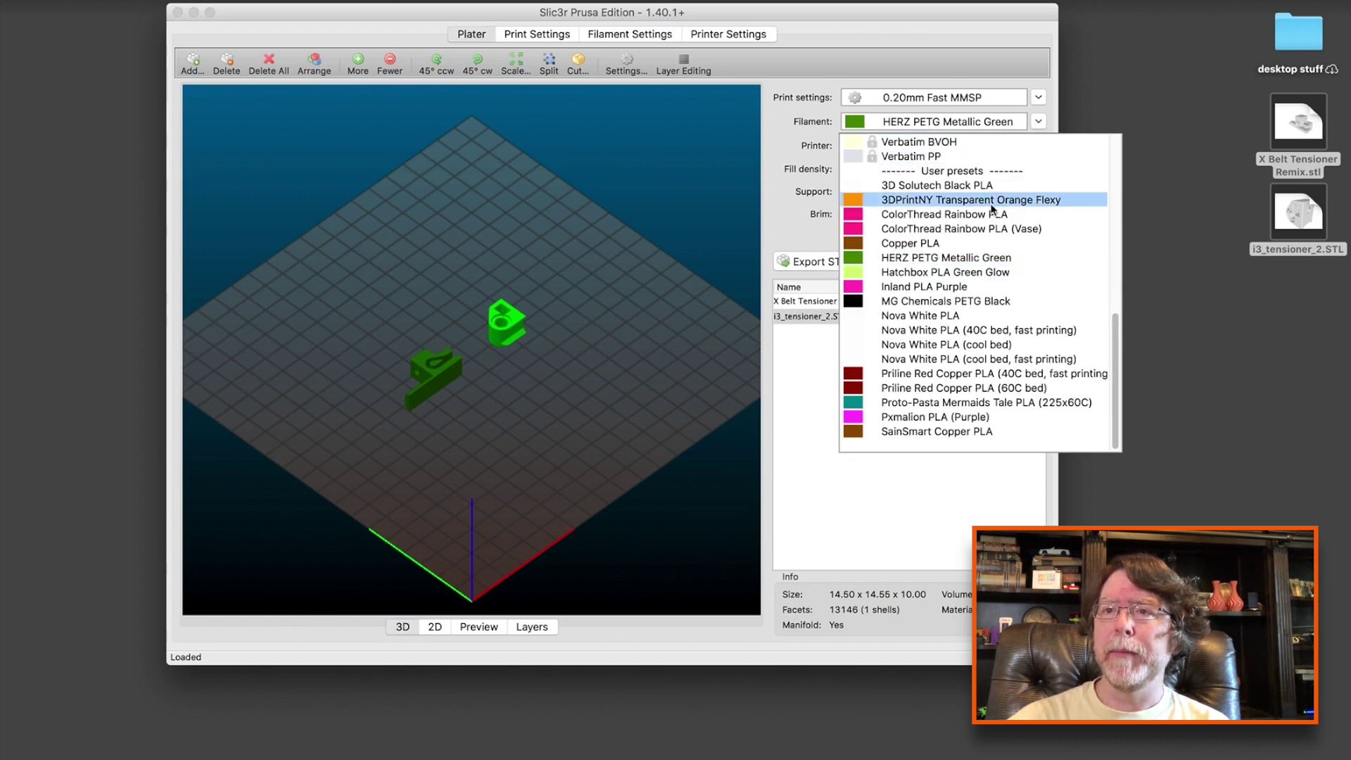
pyautogui.click(958, 303)
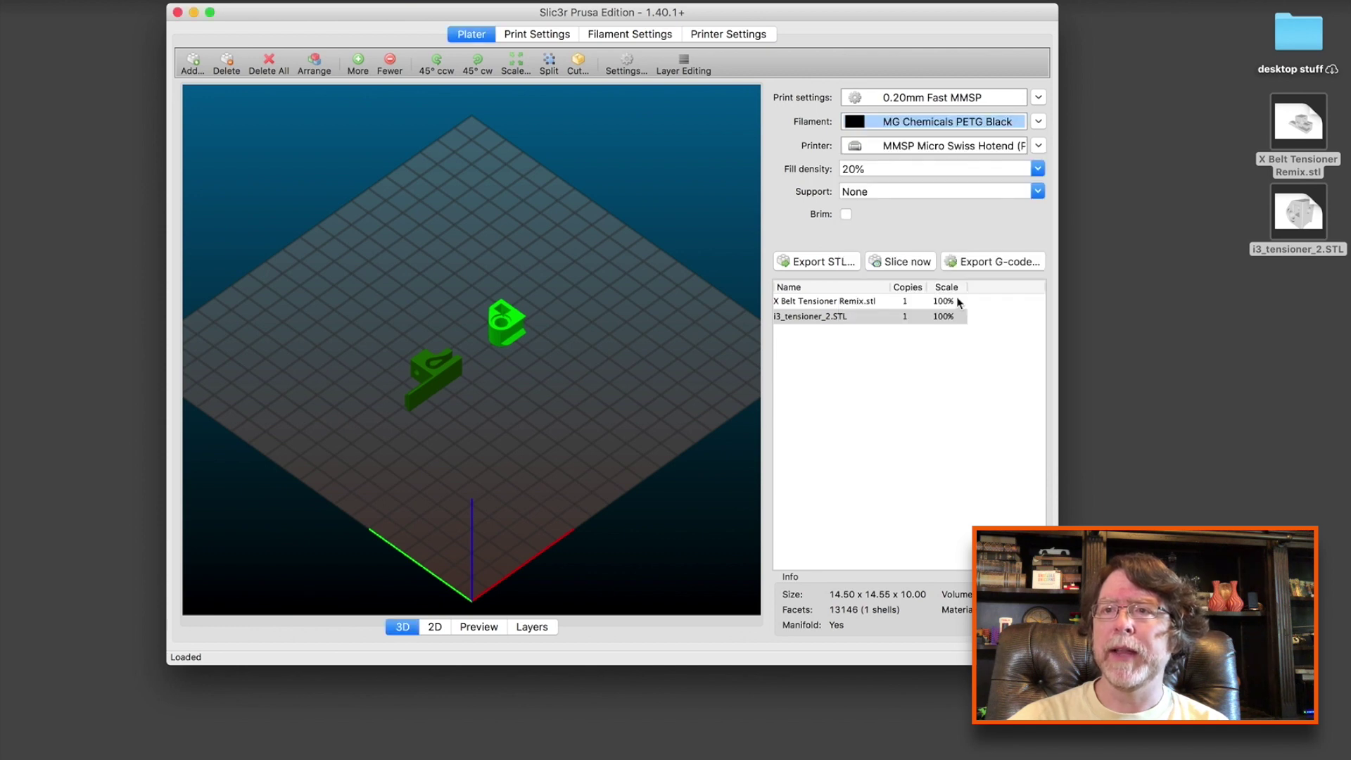
pyautogui.click(1039, 146)
pyautogui.click(1040, 147)
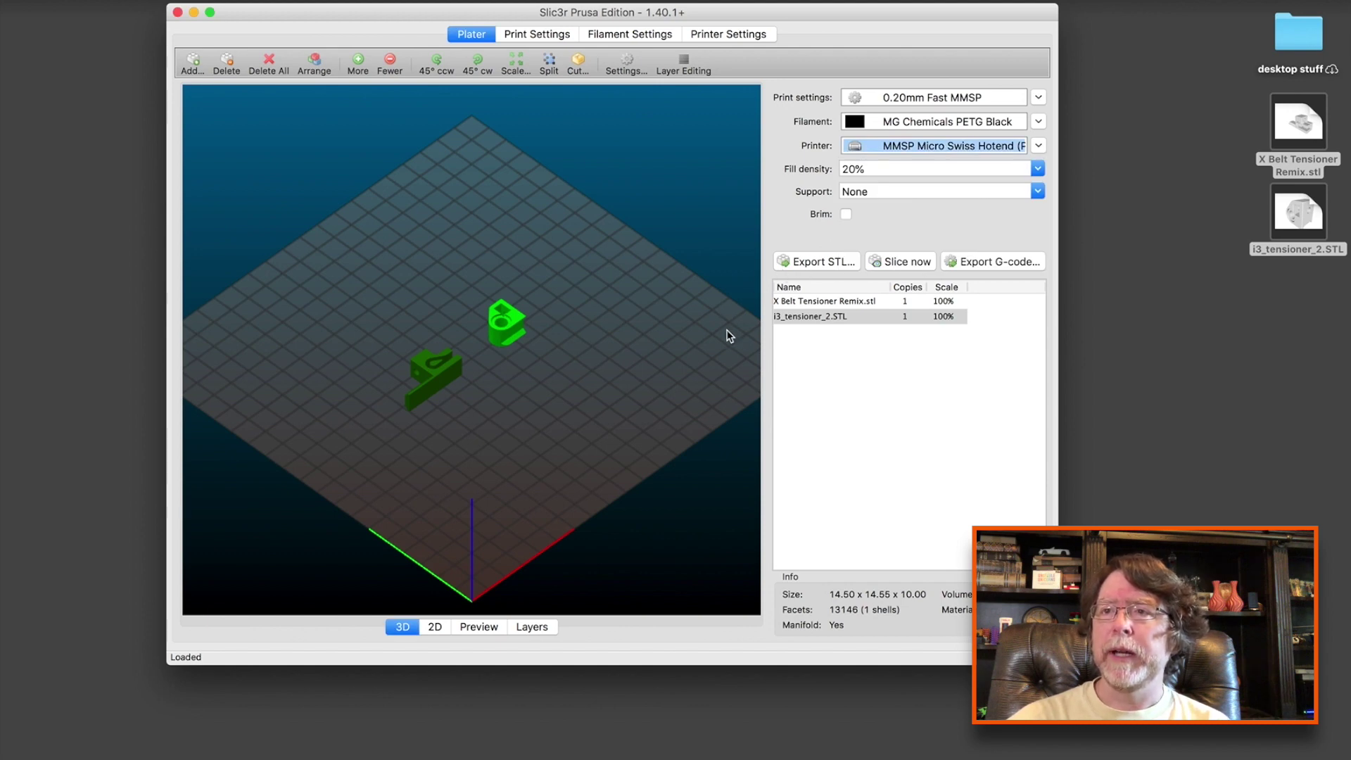
# - Save X Belt Tensioner Remix.gcode to the desktop and hide Slic3r
pyautogui.click(970, 263)
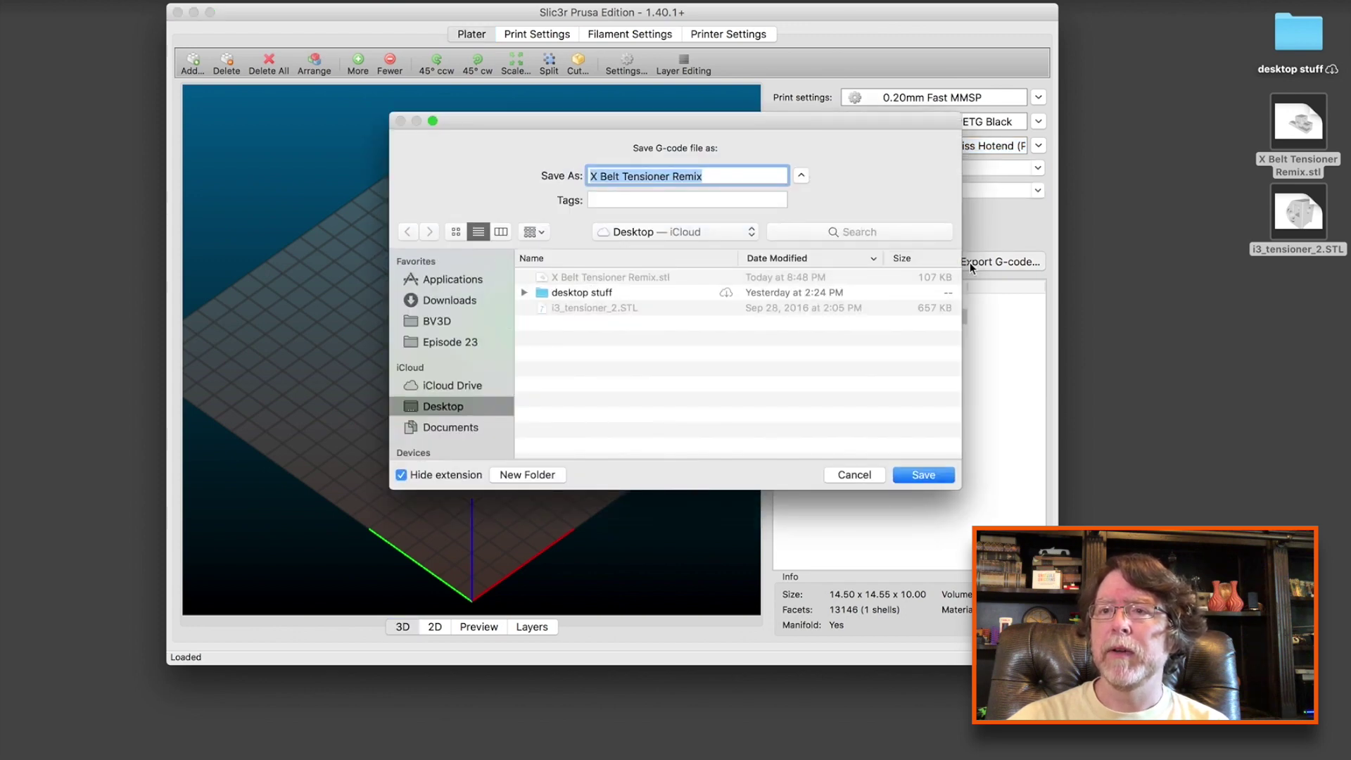
pyautogui.click(924, 475)
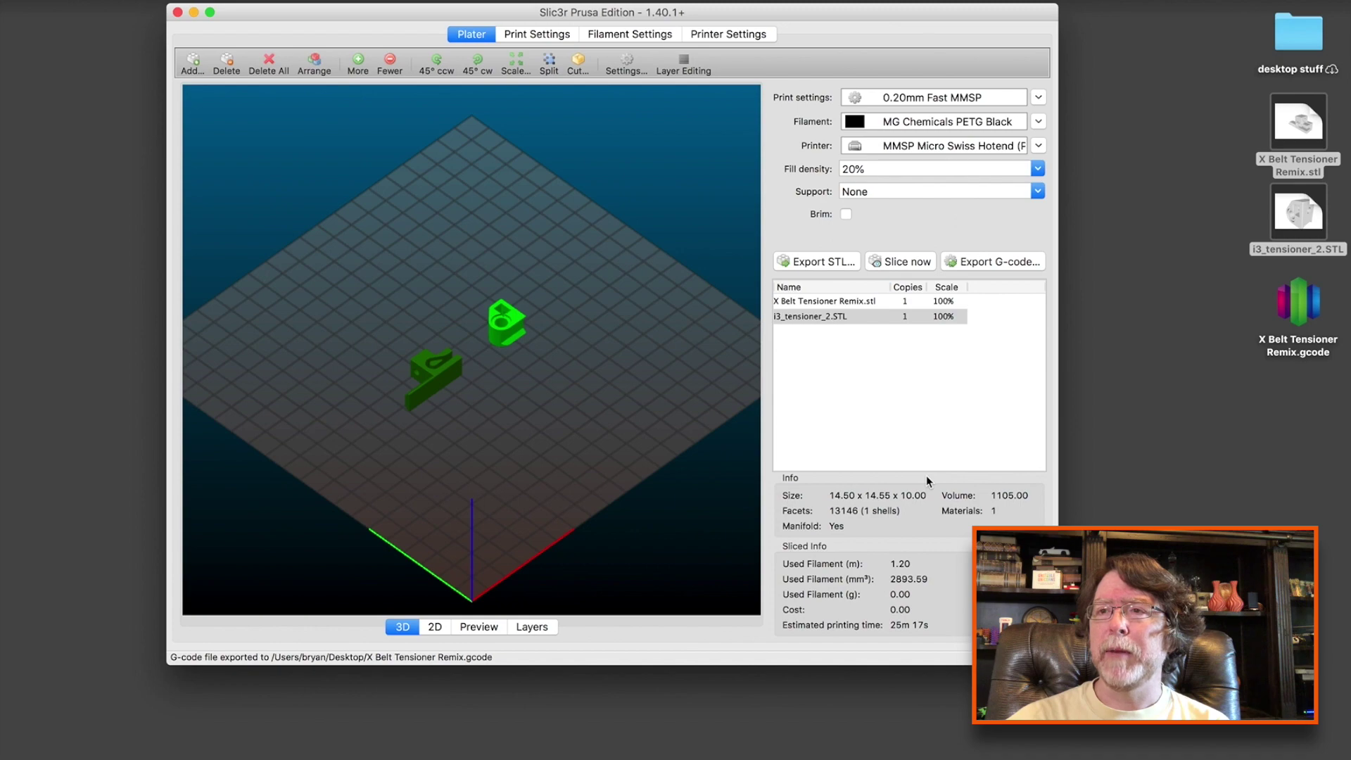
pyautogui.press('super+q')
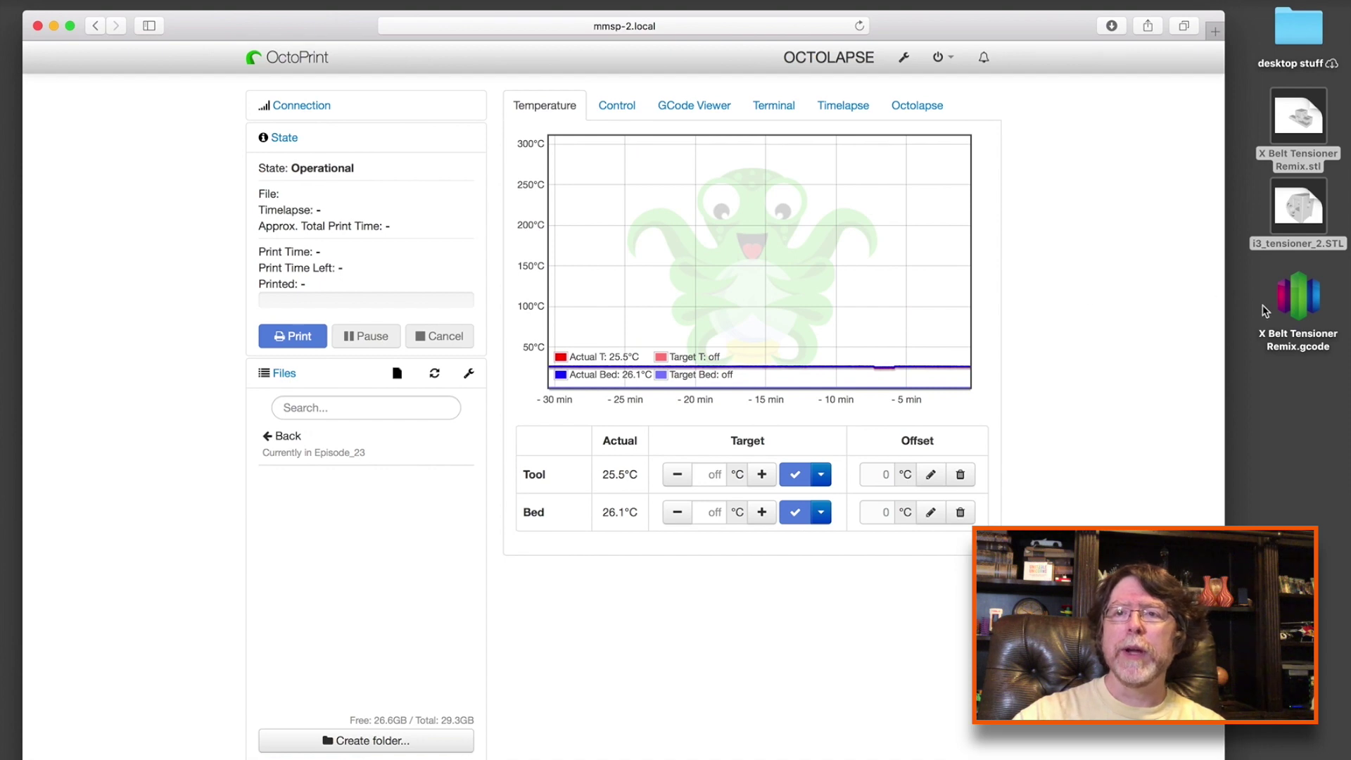
# - Upload and load X Belt Tensioner Remix.gcode, enable Octolapse, and start the print
pyautogui.moveTo(1301, 310); pyautogui.dragTo(349, 544)
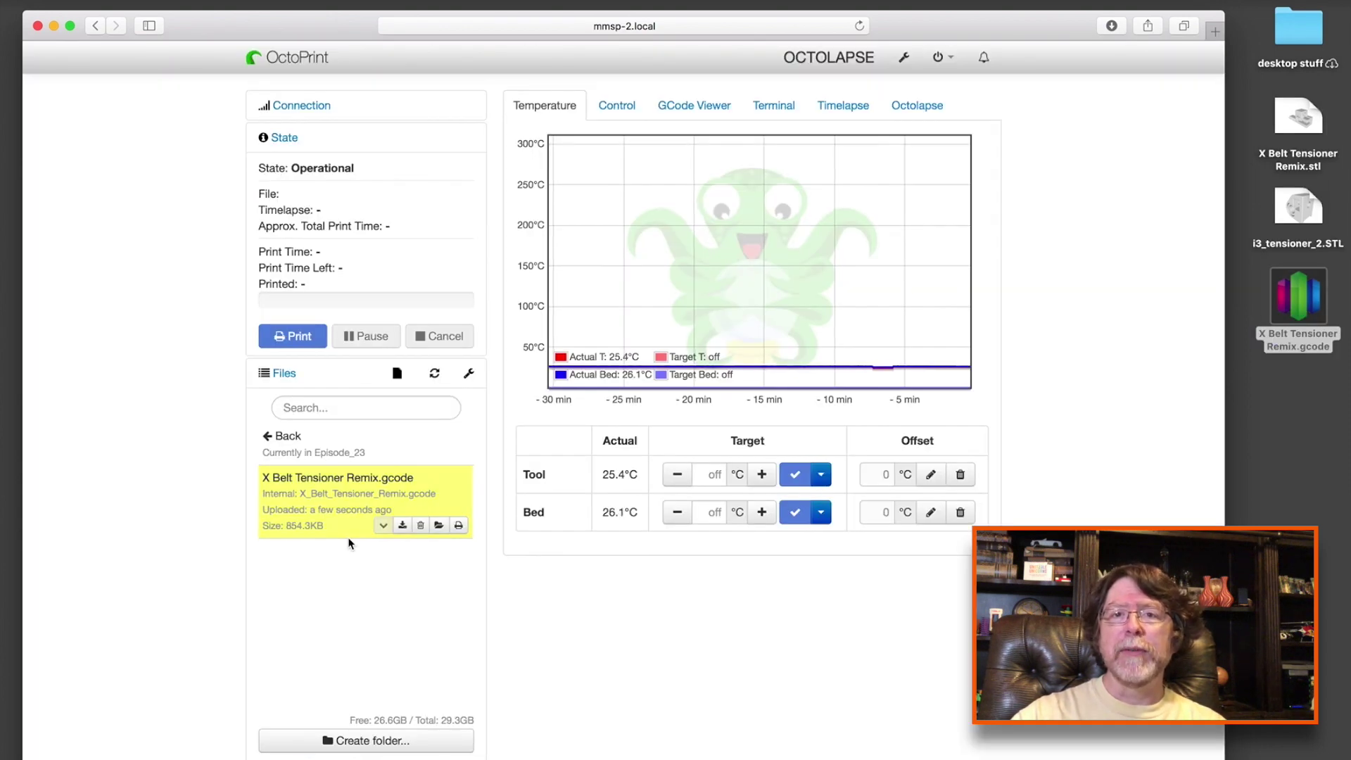
pyautogui.click(442, 482)
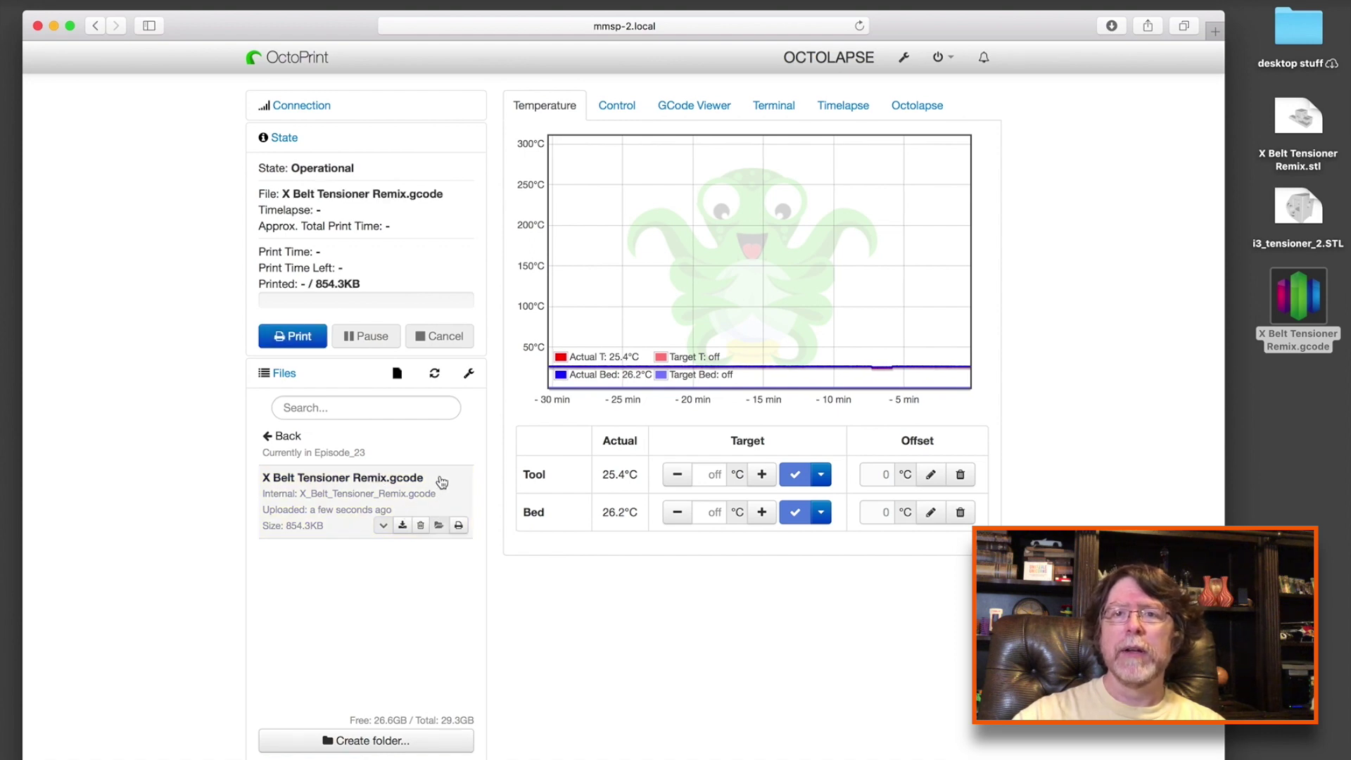
pyautogui.click(918, 105)
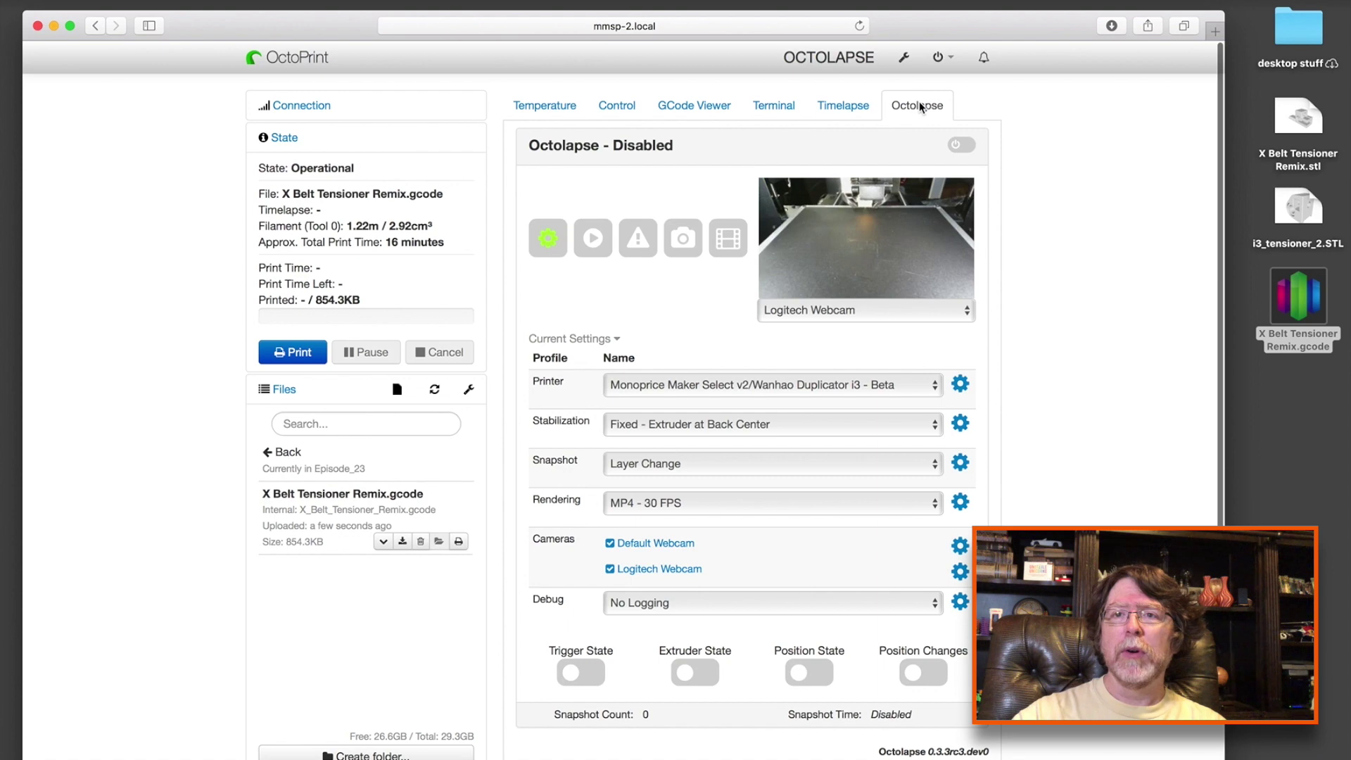
pyautogui.click(964, 146)
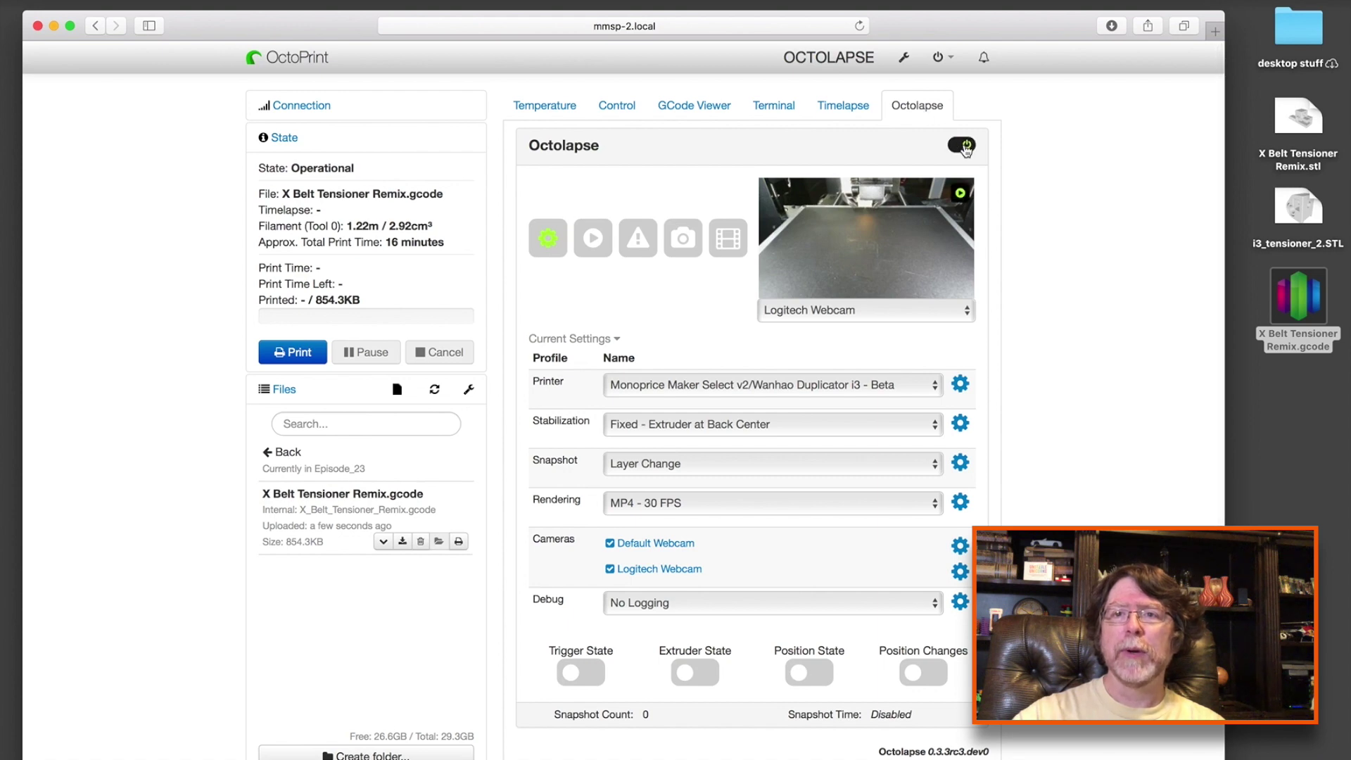
pyautogui.click(617, 107)
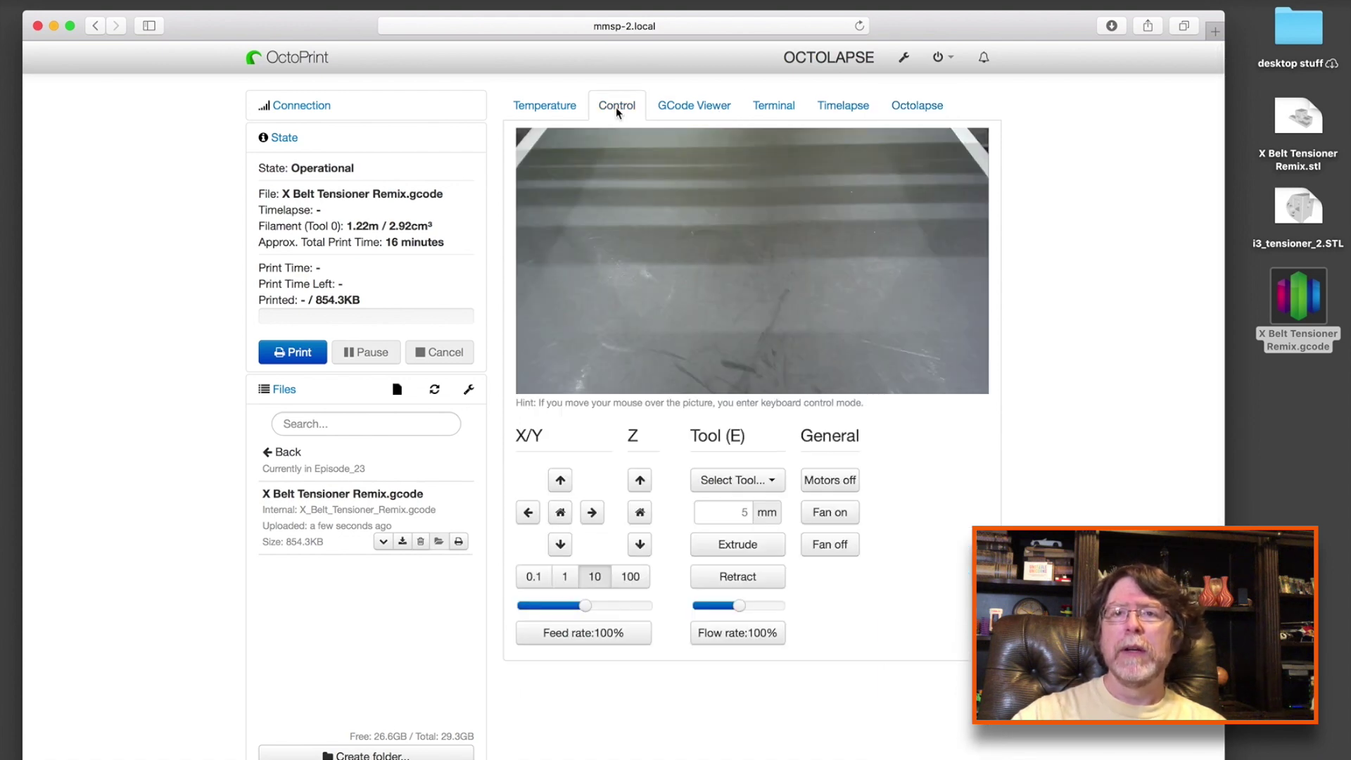
pyautogui.click(299, 352)
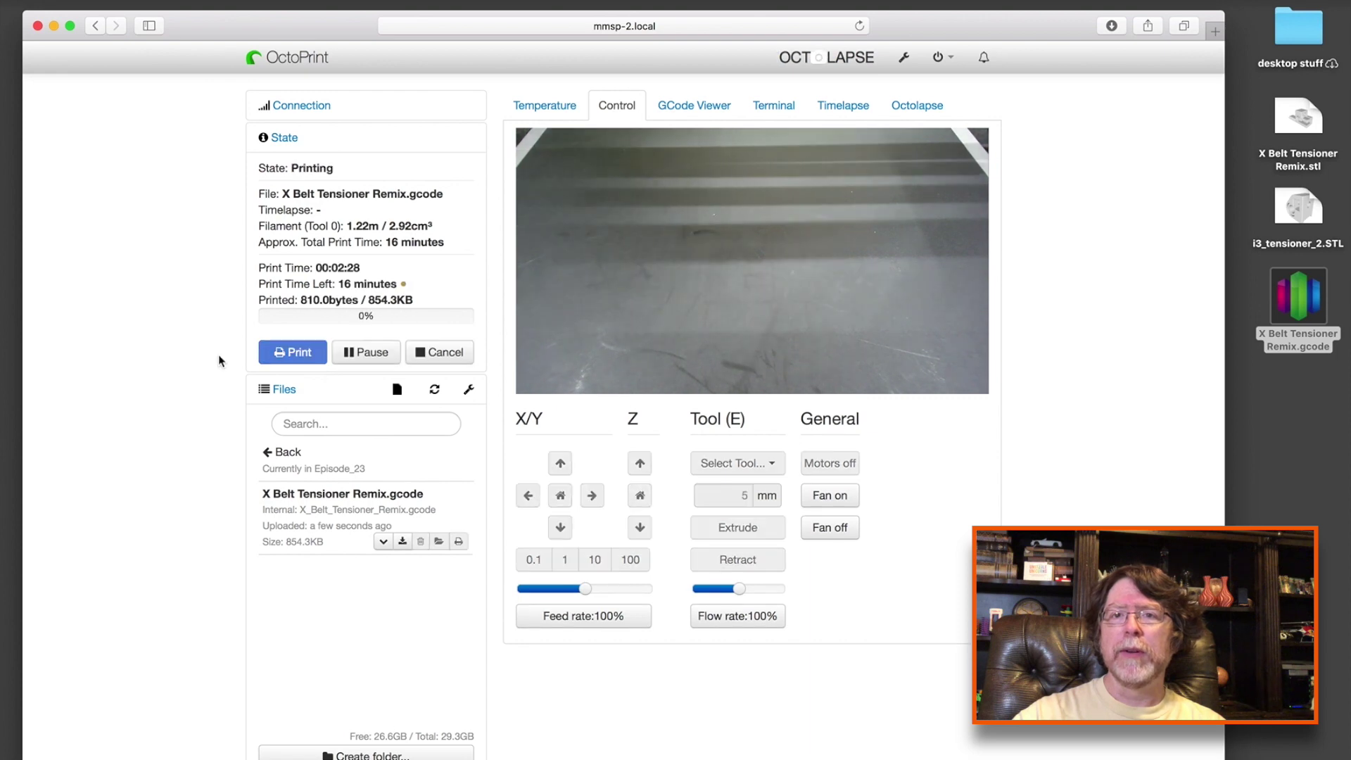